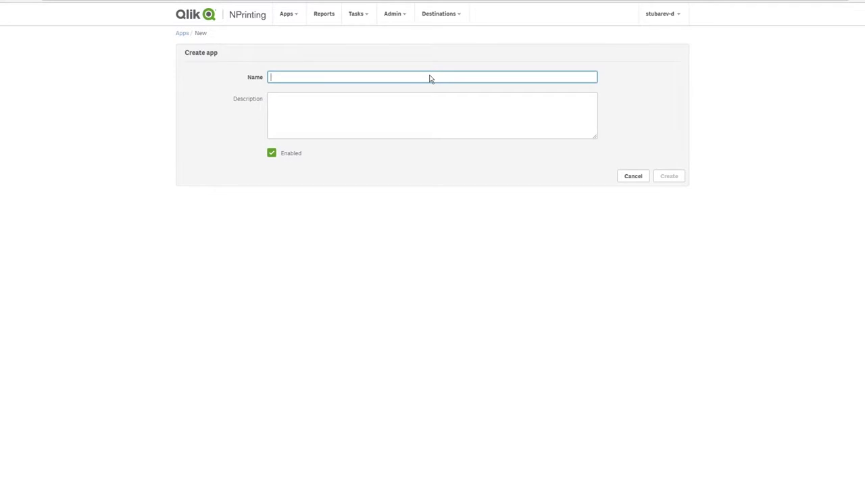
Create an enabled app named App_Test
text(pp_Test)
click(671, 177)
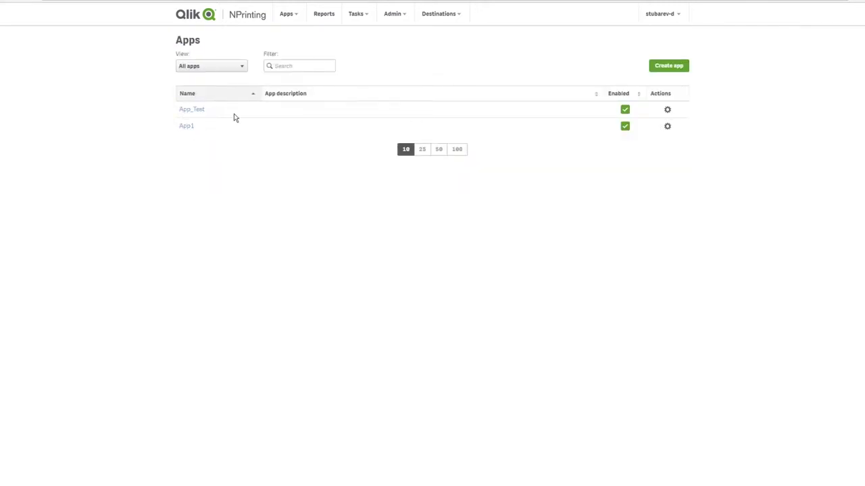
Start a new connection named Conn_Test1 and assign it to the app App_Test
click(298, 14)
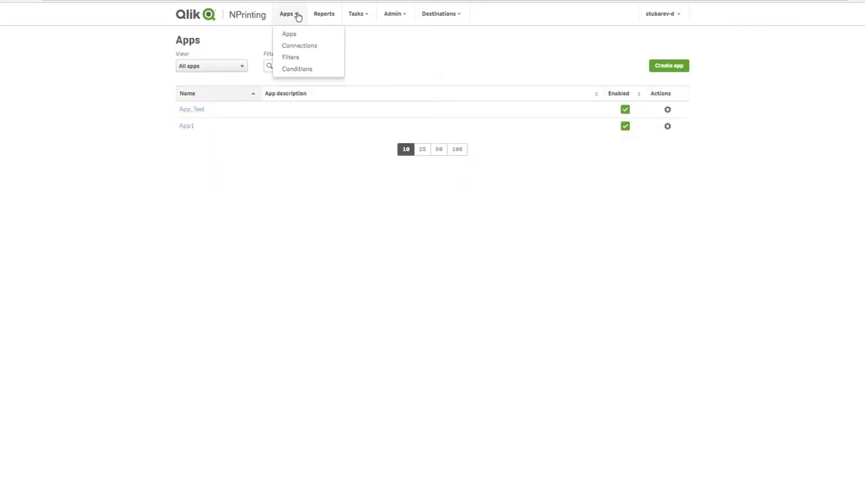
click(291, 47)
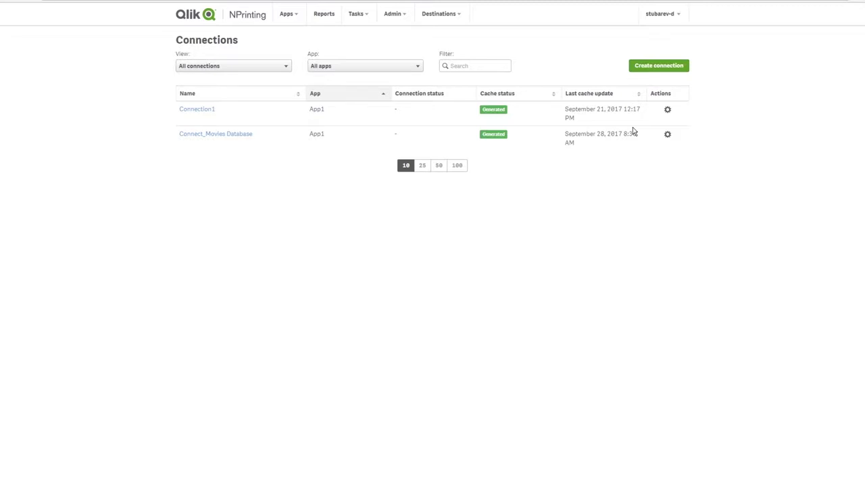
click(653, 67)
click(345, 106)
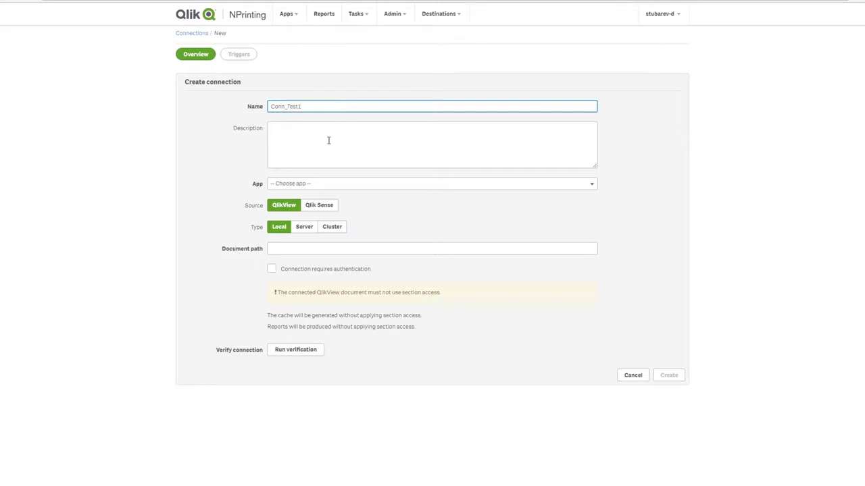
click(309, 186)
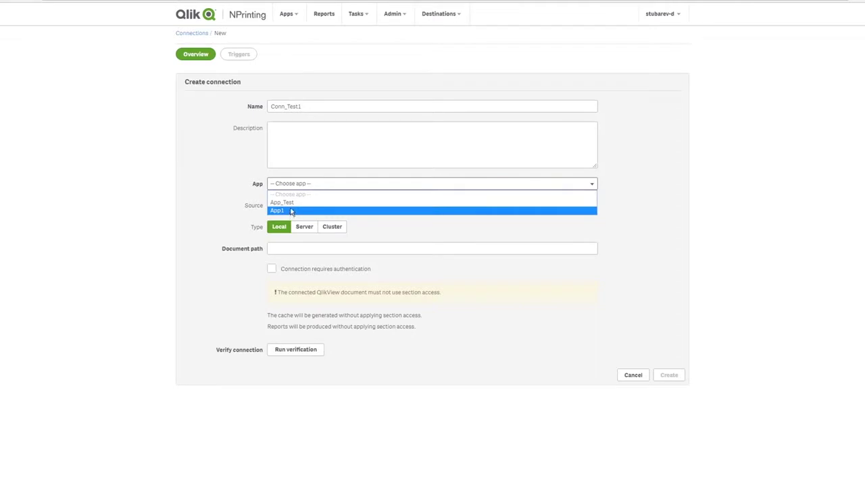
click(290, 203)
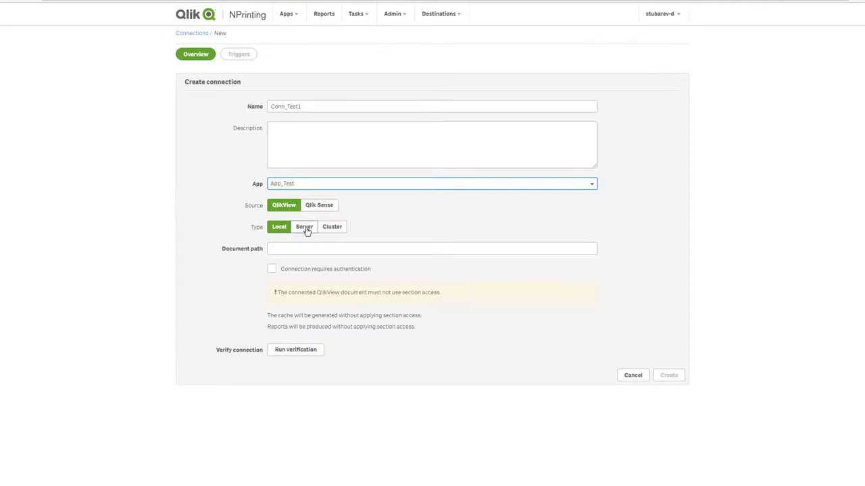
Examine which settings the Server and Cluster connection types require, and return the type to Local
click(286, 250)
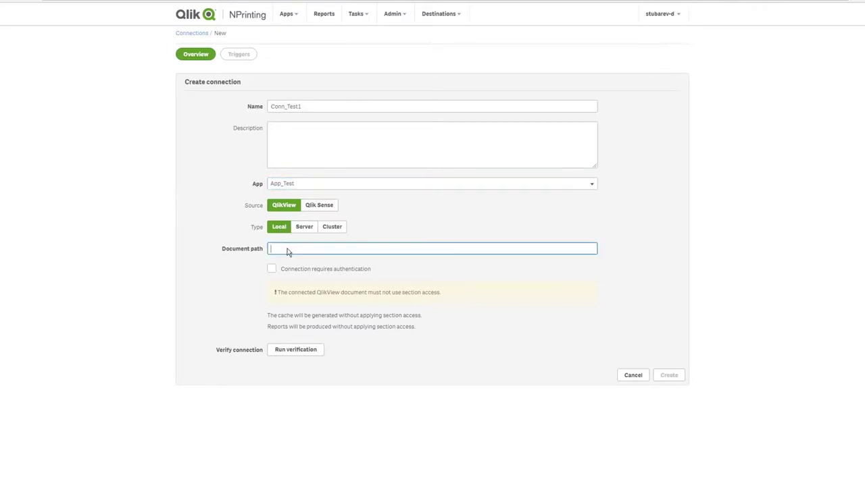
right_click(286, 251)
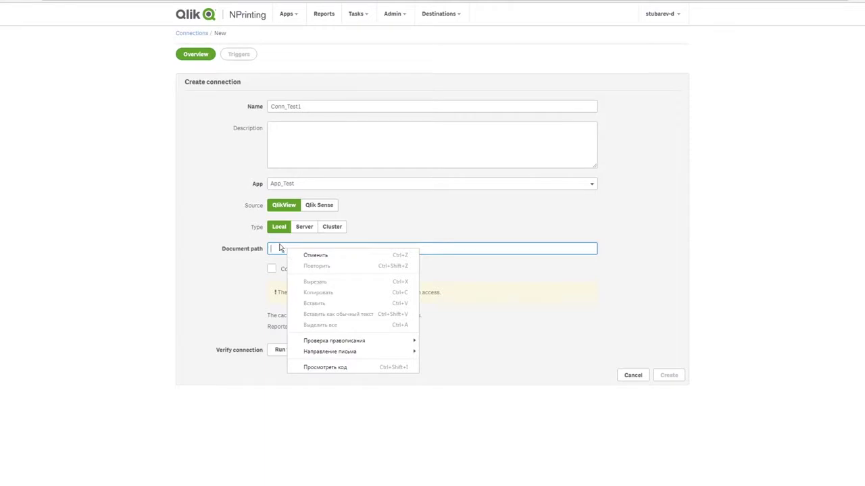
click(280, 248)
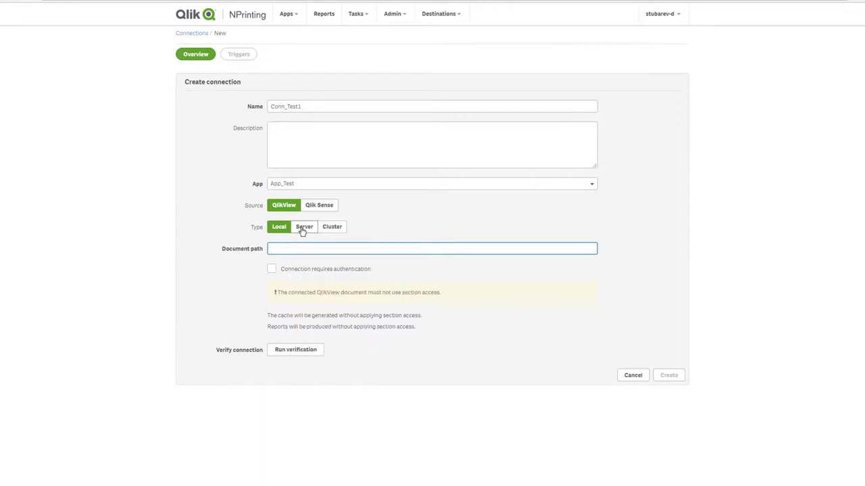
click(304, 229)
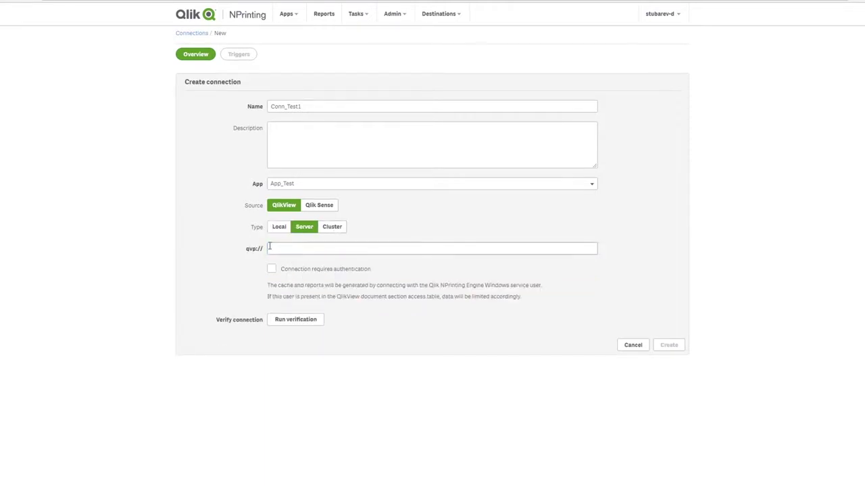
click(329, 228)
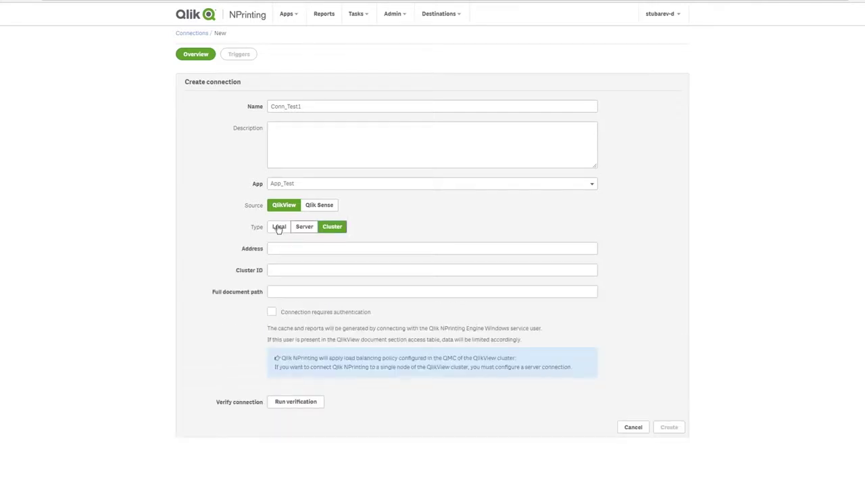
click(278, 227)
Verify and create the connection with the document path C:\ProgramData\QlikTech\Documents\Sales Demo.qvw
click(289, 249)
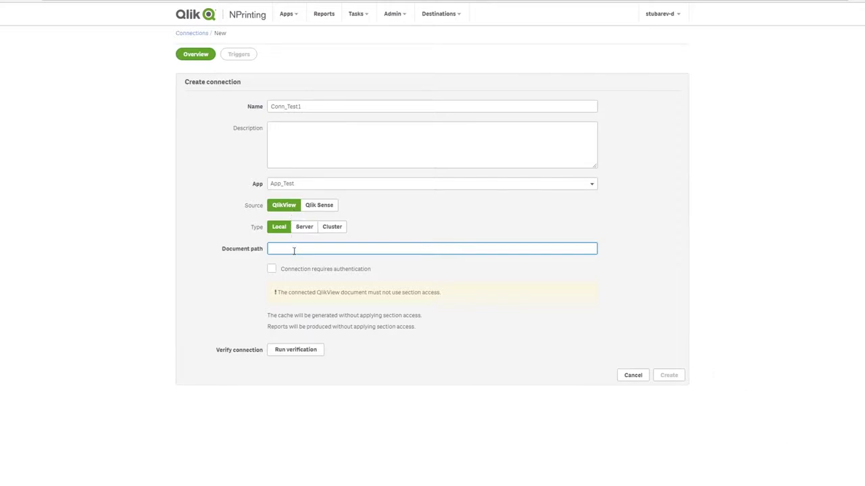
text(C:\ProgramData\QlikTech\Documents\Sales Demo.qvw)
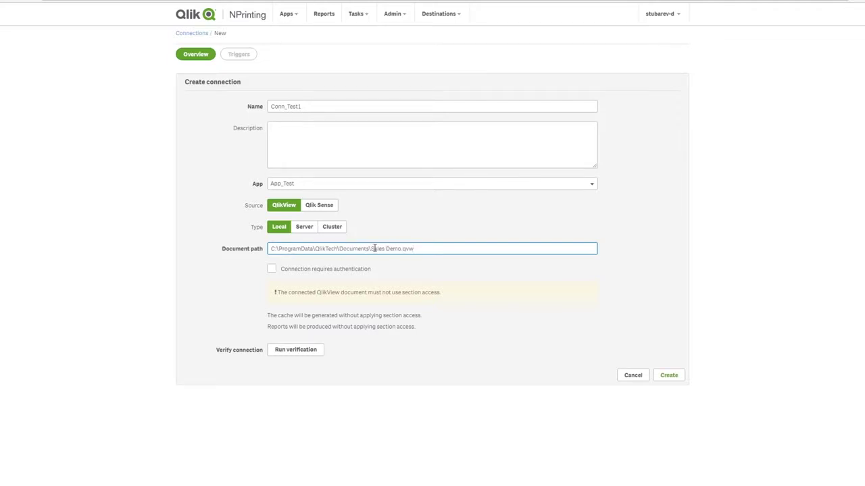
drag(384, 249, 434, 250)
click(377, 250)
click(303, 357)
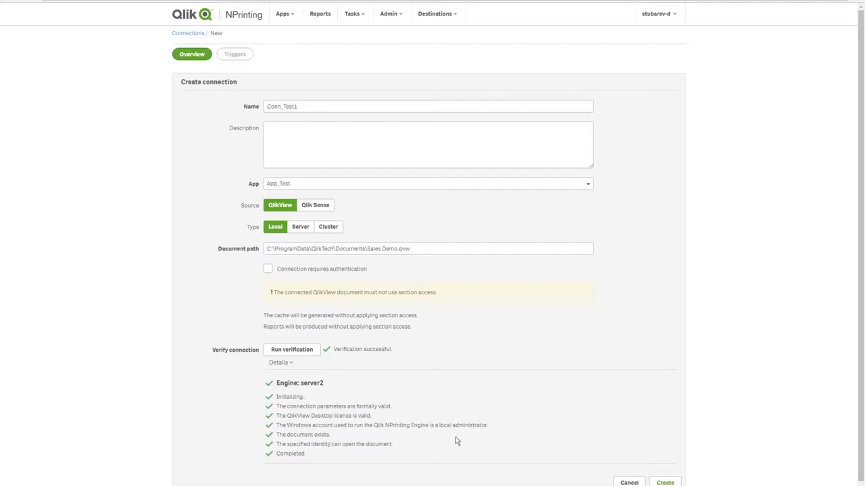
click(665, 483)
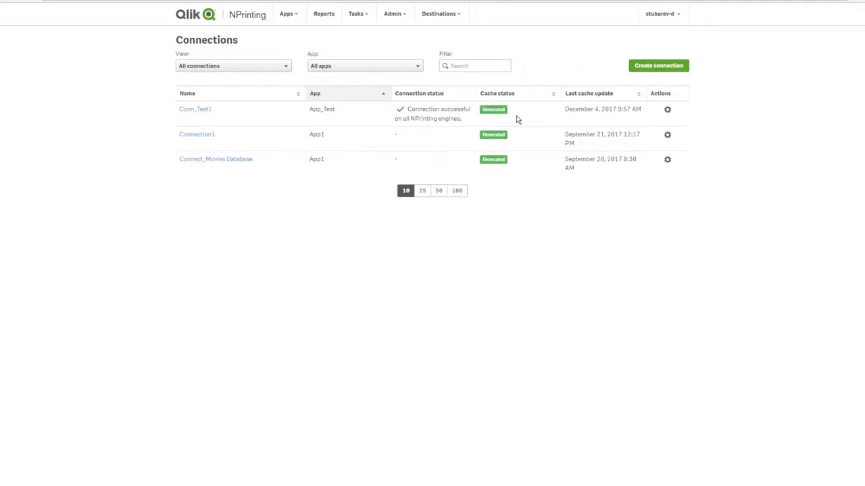
Create an enabled filter named FilterTest1 for the app App_Test
click(287, 15)
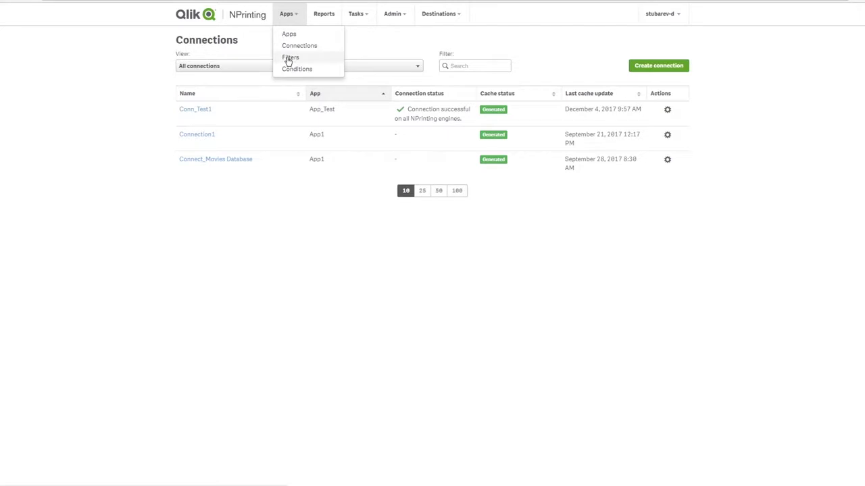
click(289, 58)
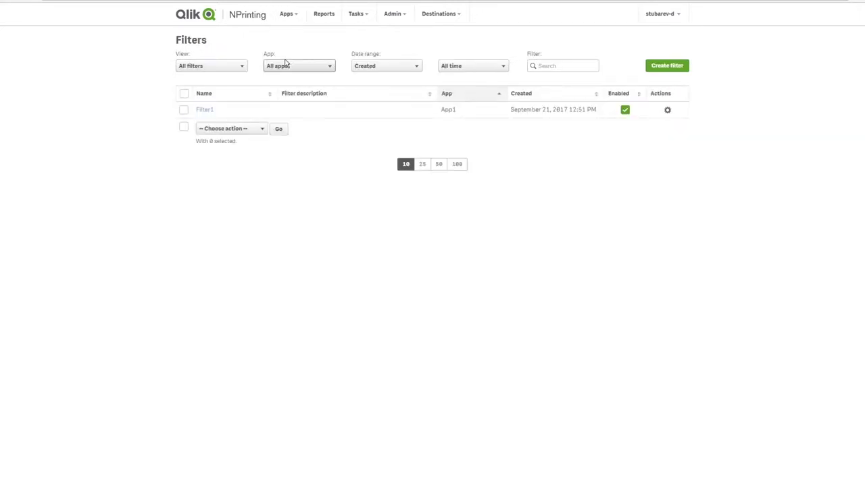
click(660, 67)
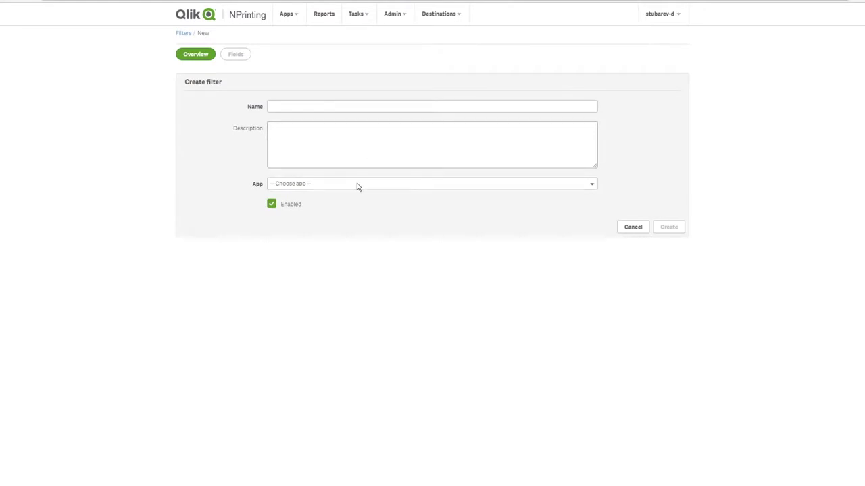
click(357, 184)
click(309, 203)
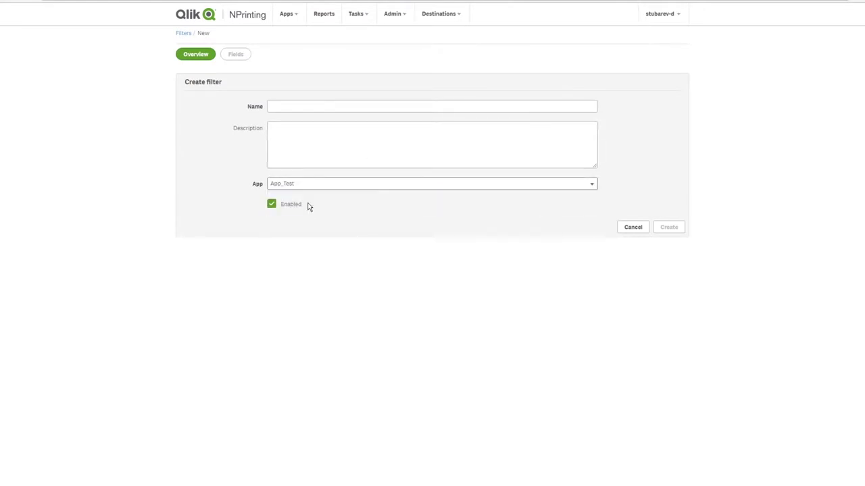
click(306, 106)
text(FilterTest)
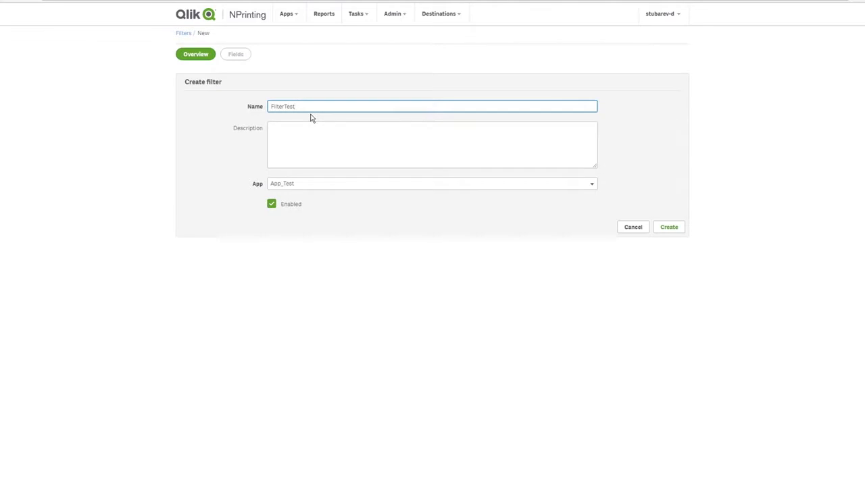
text(1)
click(671, 229)
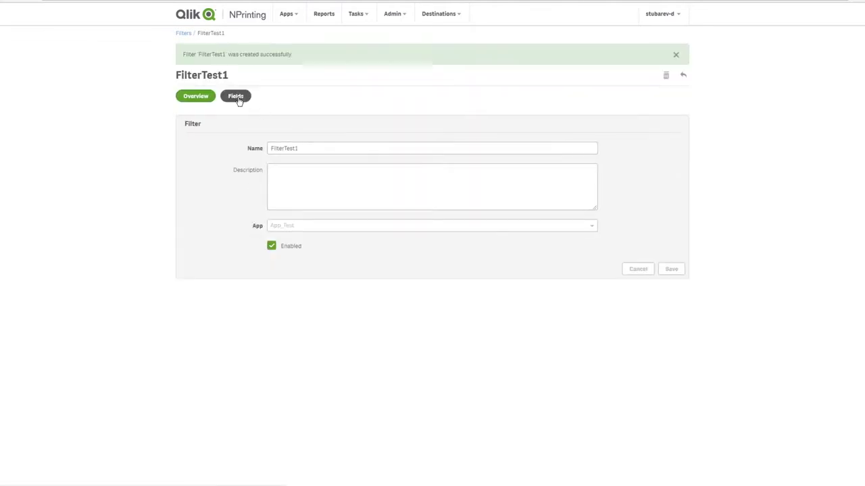
Start a new field in the filter FilterTest1, using the connection Conn_Test1 and the field name Year
click(236, 95)
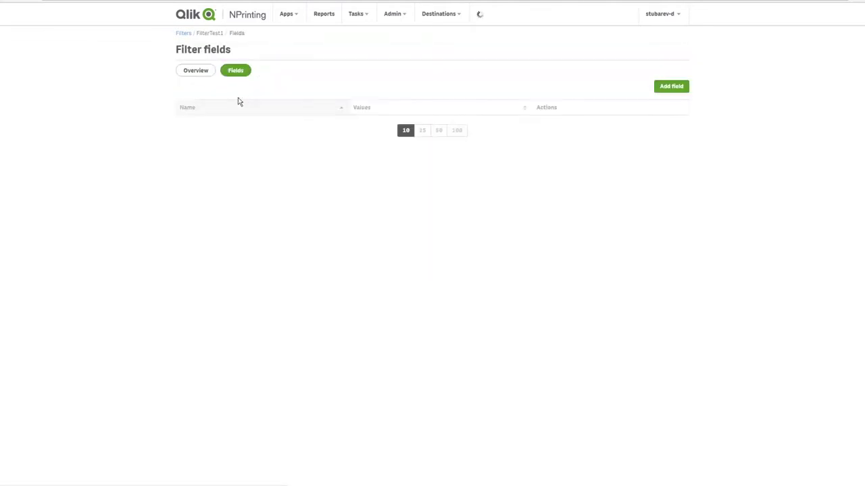
click(673, 89)
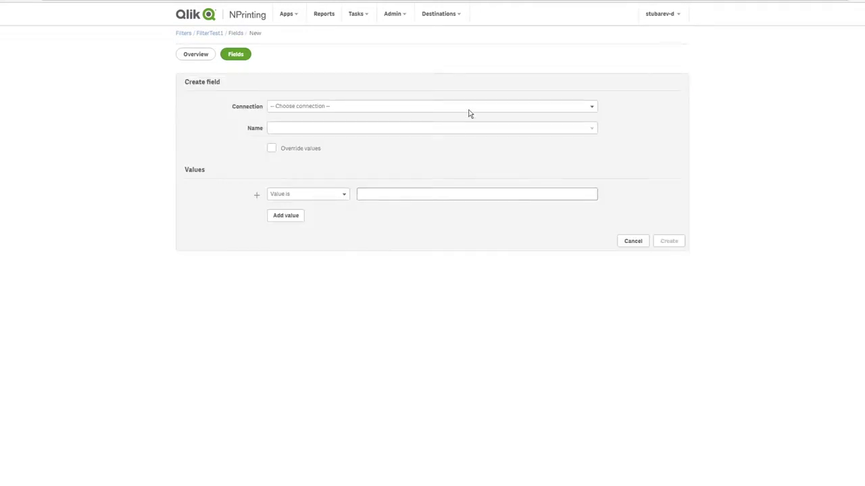
click(482, 108)
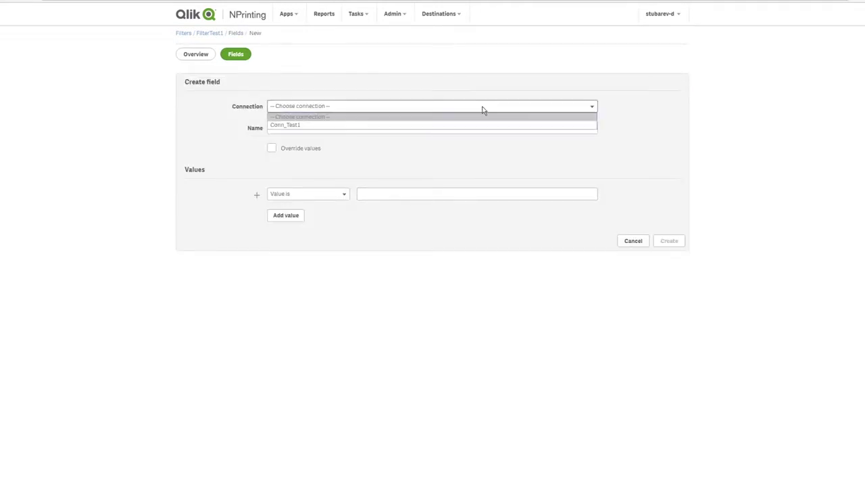
click(410, 126)
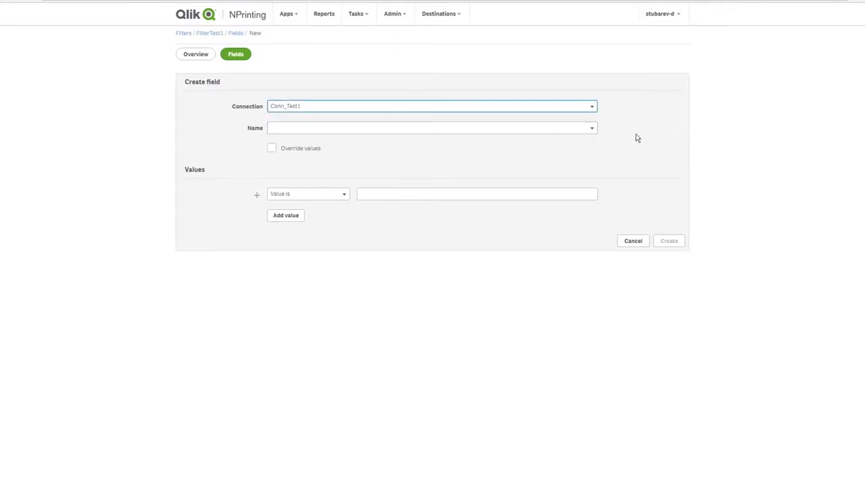
click(591, 129)
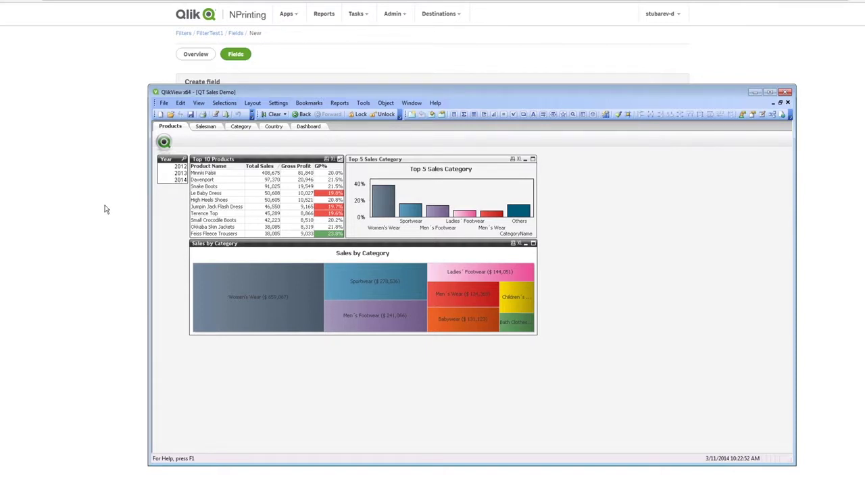
key(alt+Tab)
click(439, 128)
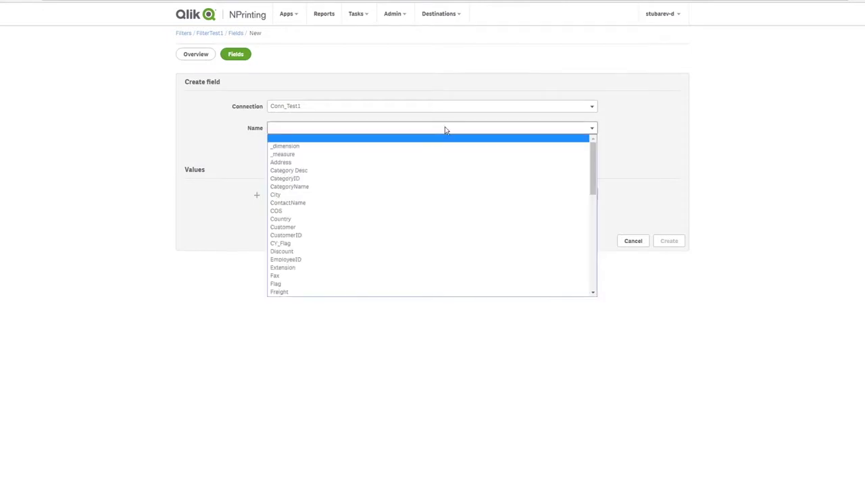
drag(591, 171, 587, 288)
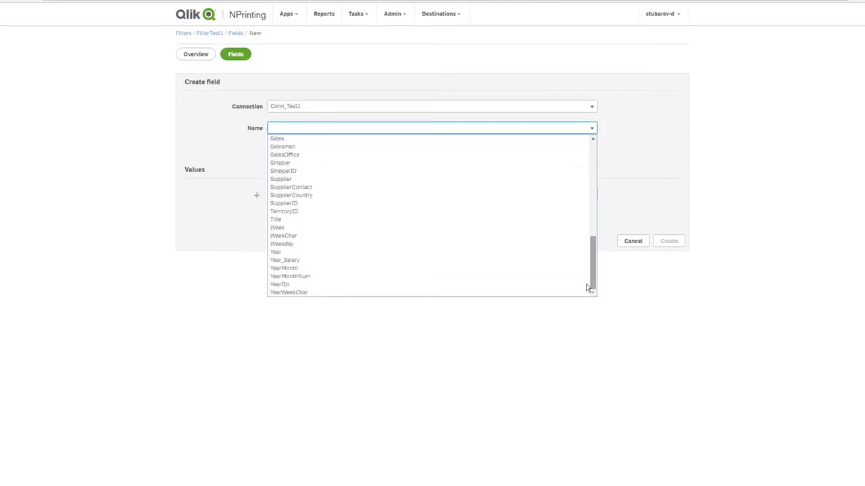
click(333, 253)
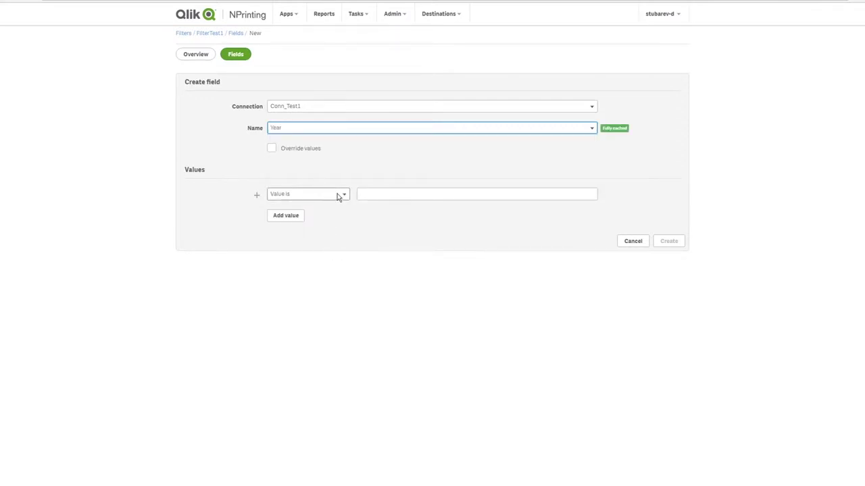
Give the Year field the values 2013 and 2014 and create the filter field
click(383, 193)
text(20)
click(382, 223)
click(289, 215)
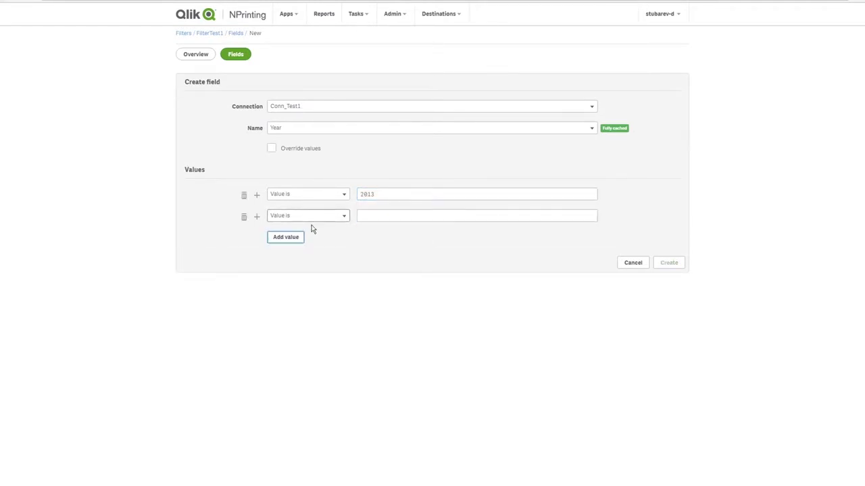
click(394, 215)
text(20)
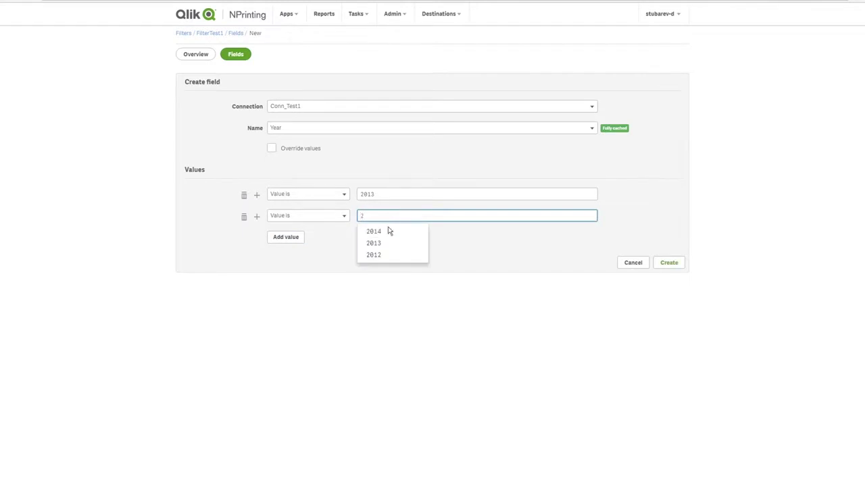
click(388, 230)
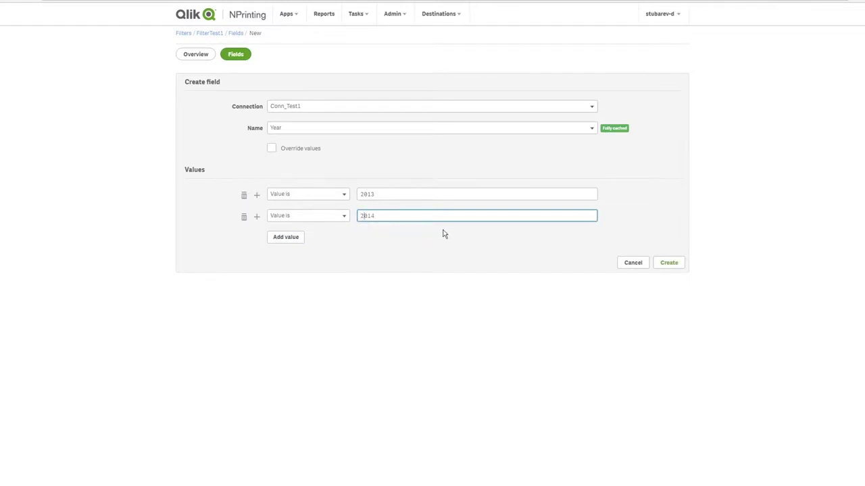
click(665, 264)
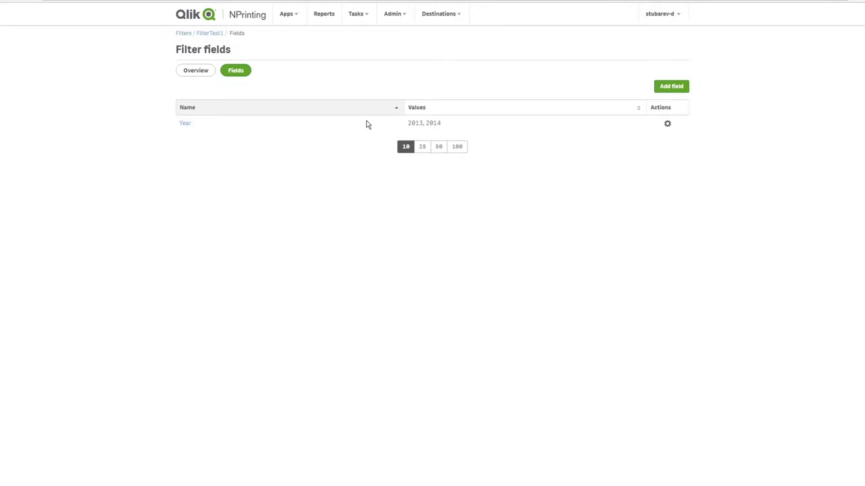
Create an enabled condition named ConnTest1 for the app App_Test
click(298, 16)
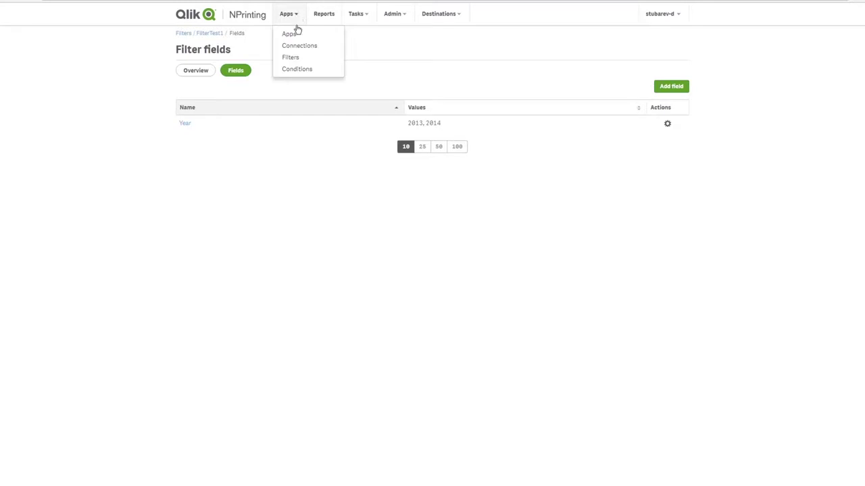
click(298, 71)
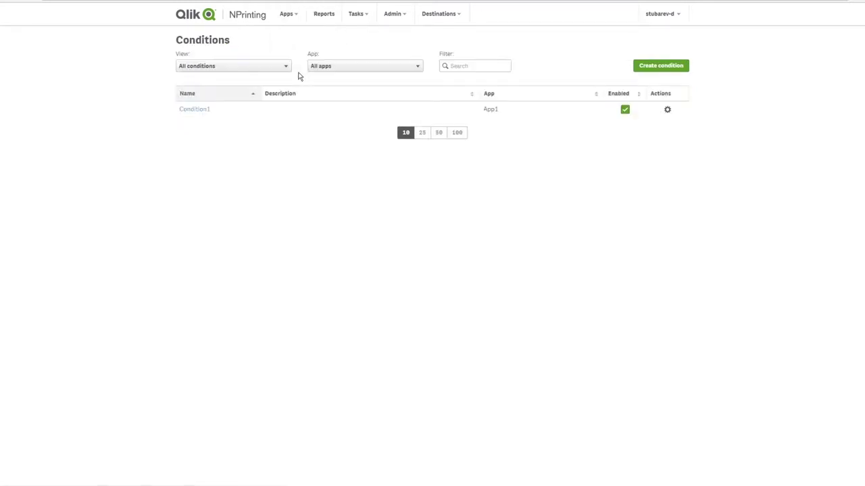
click(650, 65)
click(285, 106)
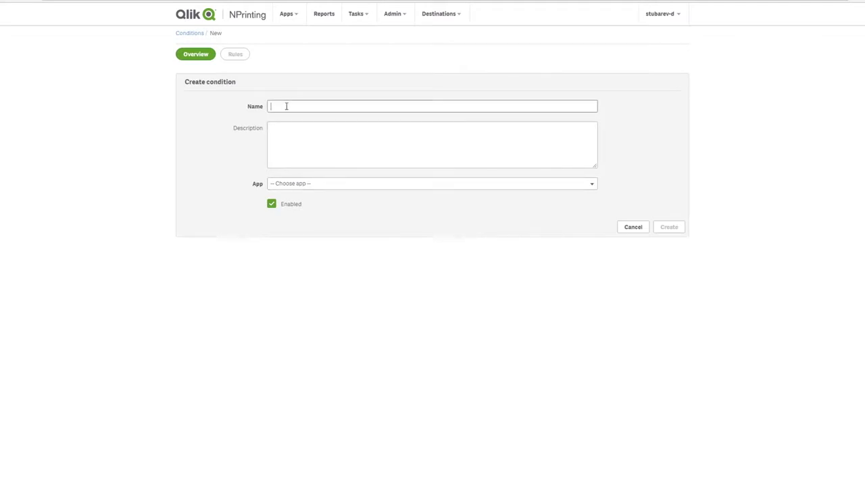
text(Conn)
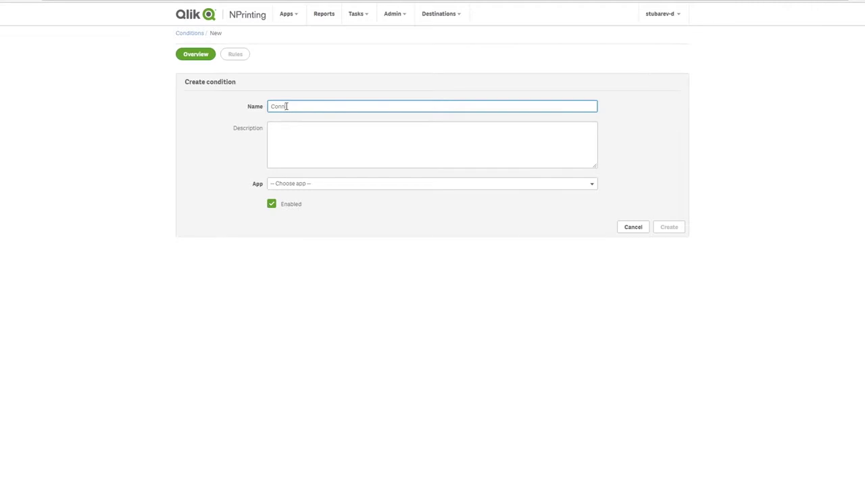
text(Test1)
click(407, 186)
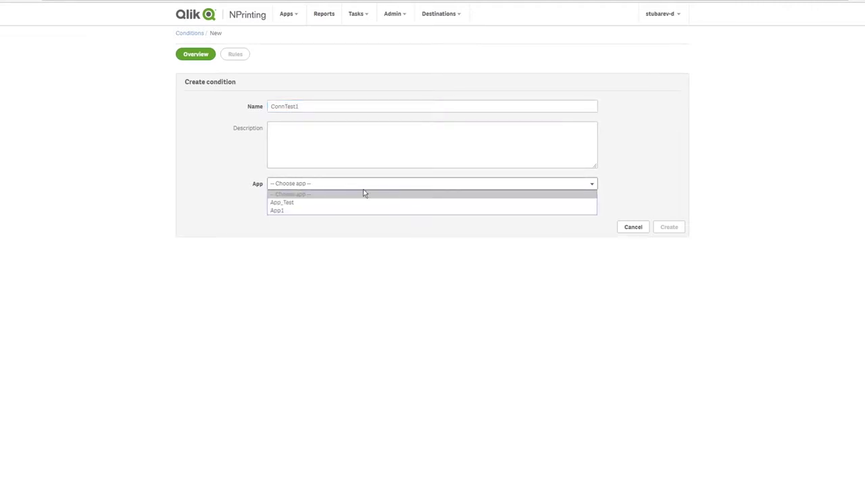
click(310, 204)
click(669, 228)
Start a new rule in the condition ConnTest1, named RuleTest1 and using the connection Conn_Test1
click(235, 99)
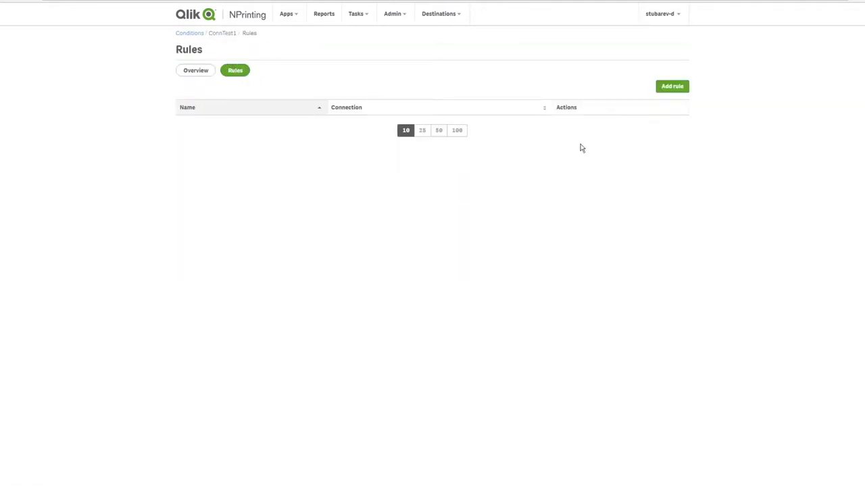
click(672, 87)
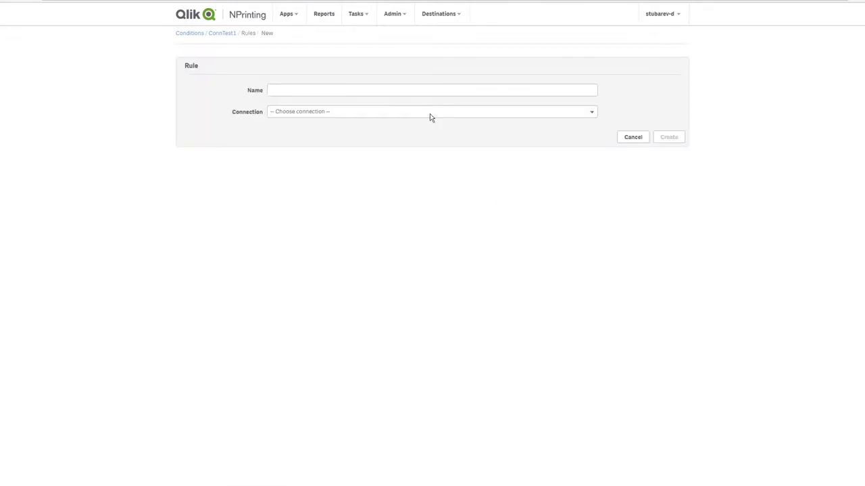
click(424, 91)
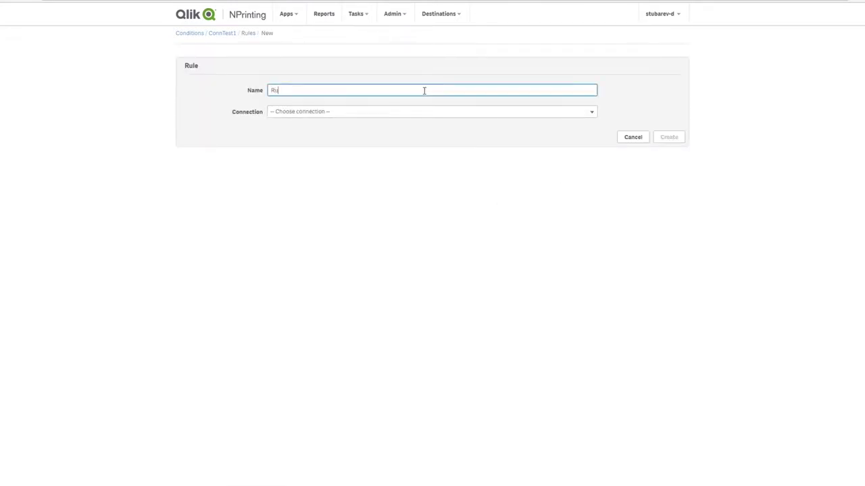
text(RuleRe)
text(est)
click(421, 111)
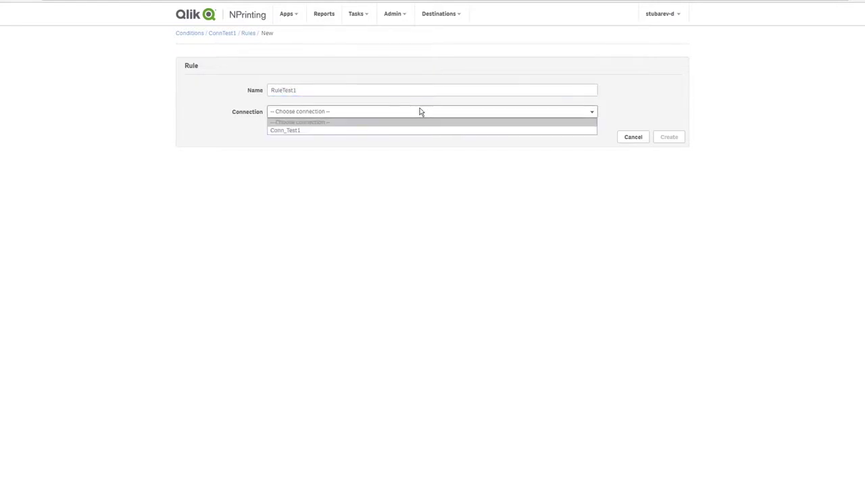
click(383, 131)
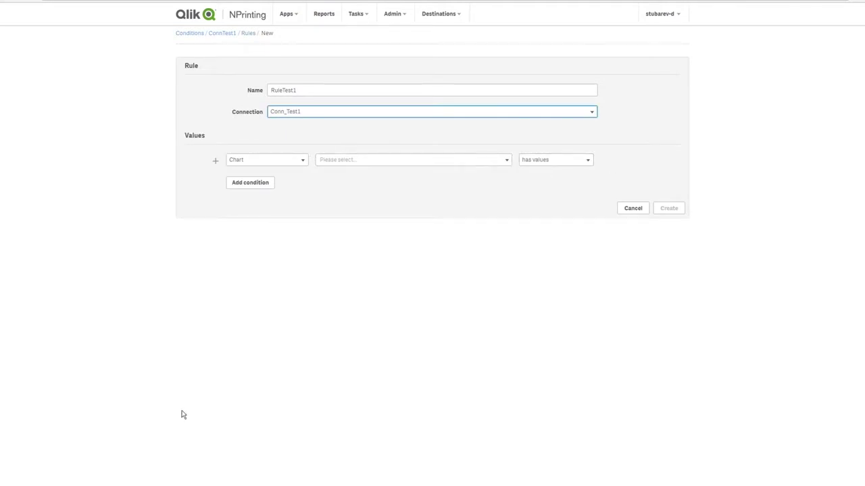
Switch to QlikView, look up the object ID of the Top 5 Sales Category chart in its properties, and return to NPrinting
key(alt+Tab)
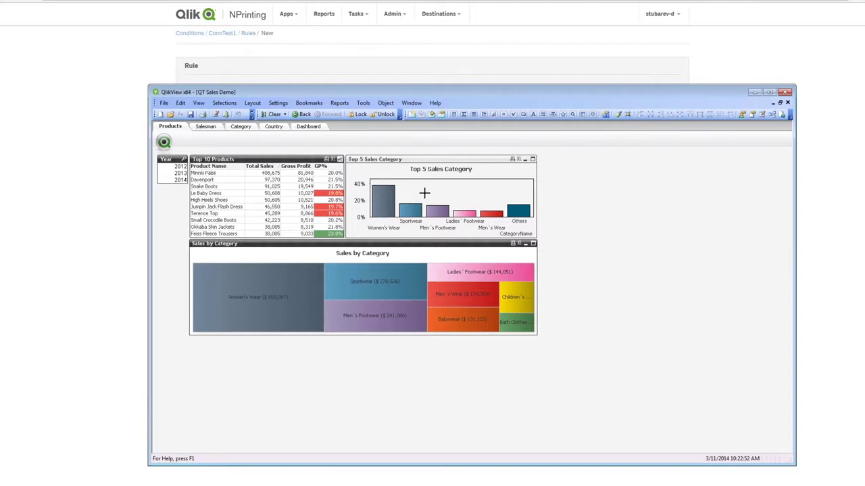
right_click(424, 193)
click(435, 199)
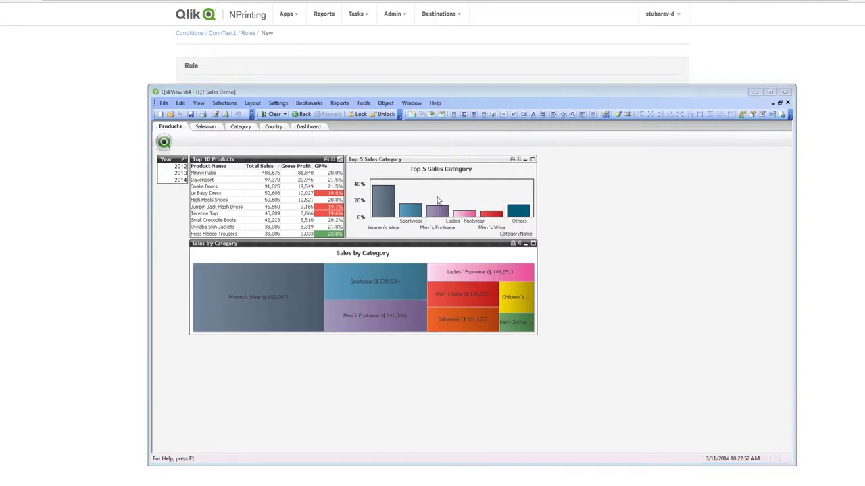
key(Tab)
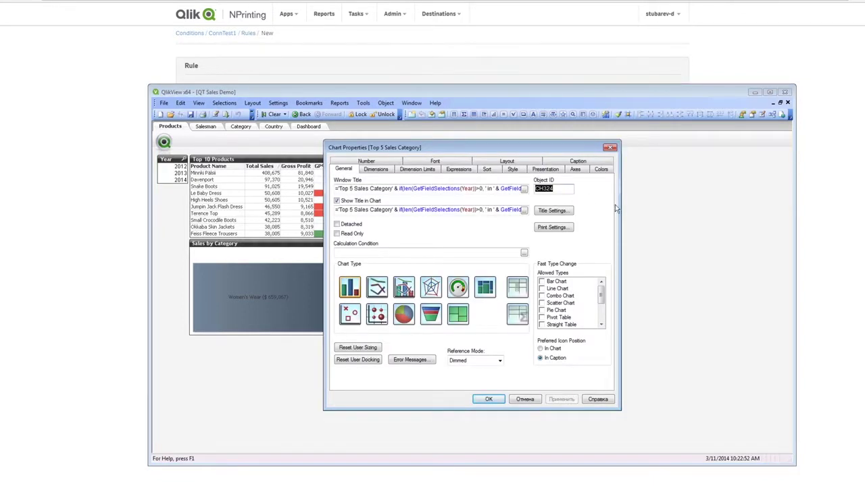
click(523, 399)
click(134, 255)
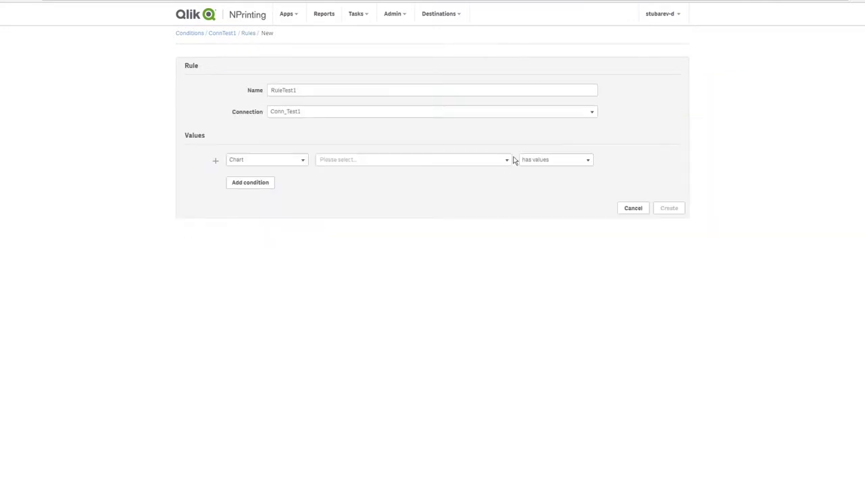
Base the rule on the chart CH324 - Top 5 Sales Category with the criterion "has values" and create it
click(474, 163)
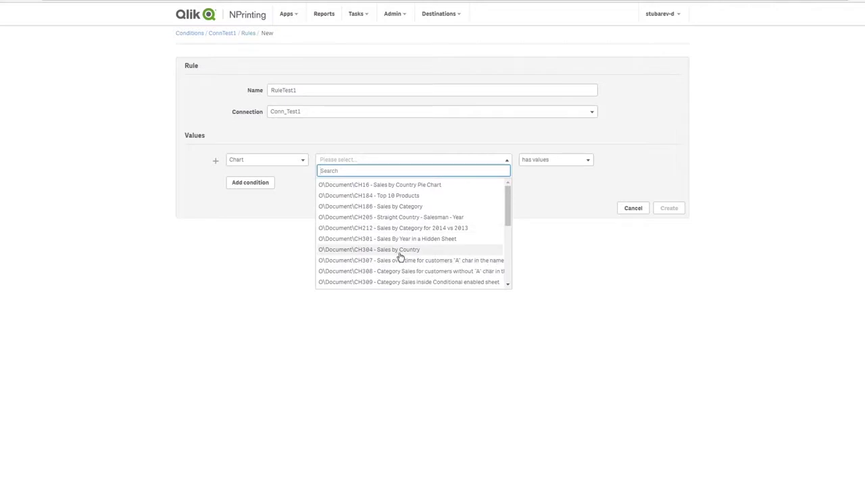
scroll(400, 255, down, 5)
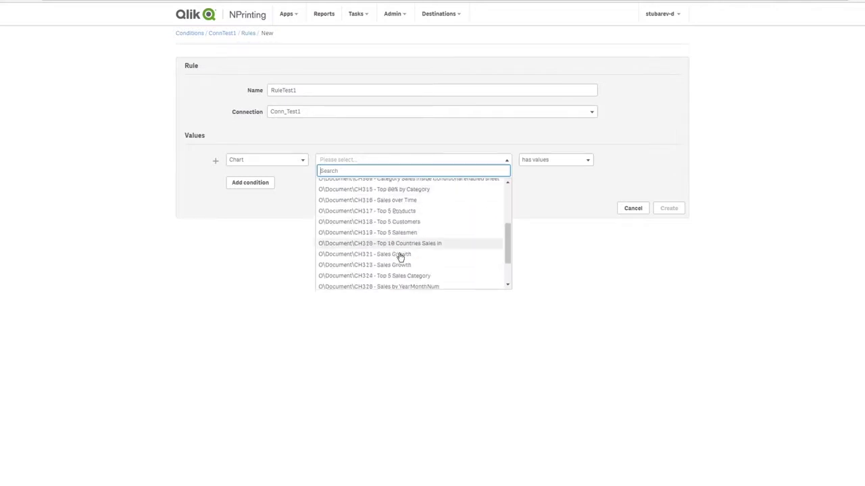
click(381, 269)
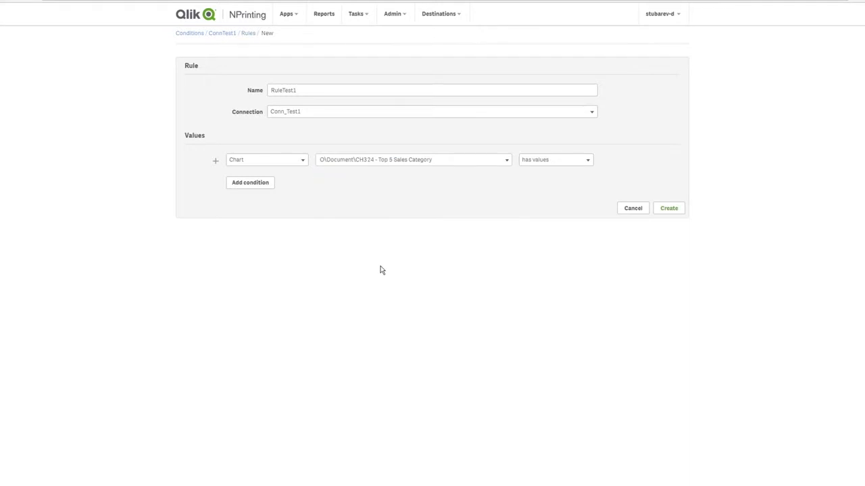
click(585, 160)
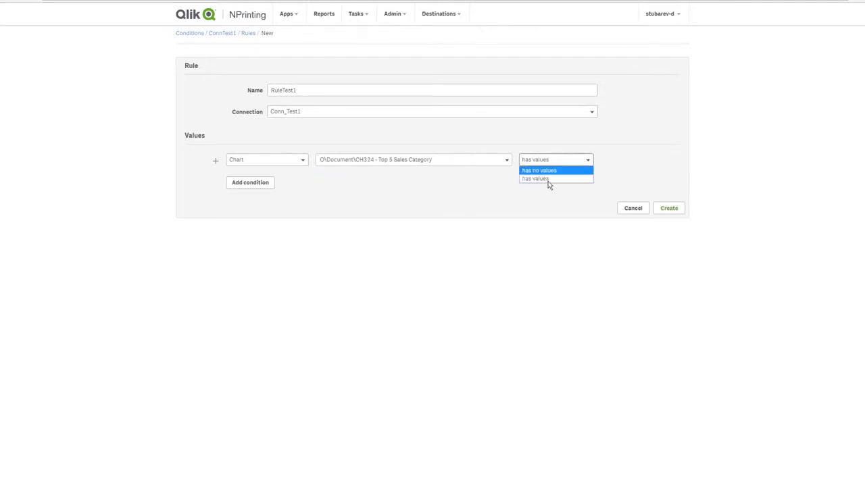
click(551, 202)
click(668, 209)
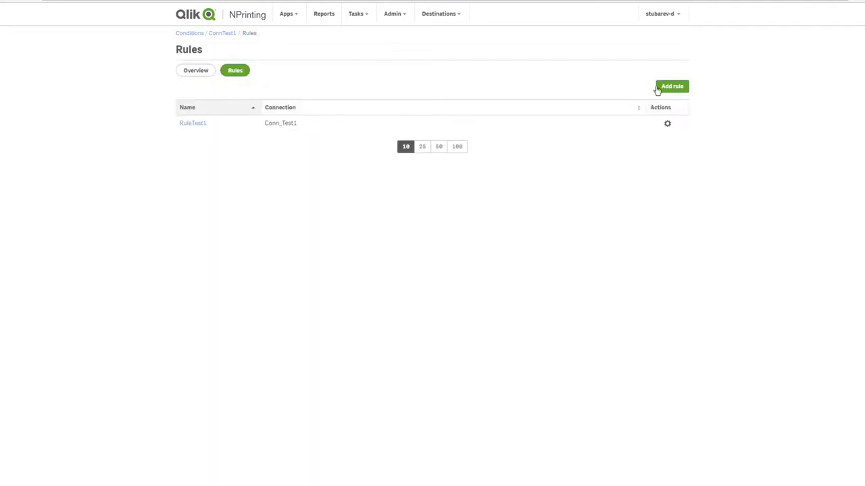
click(667, 89)
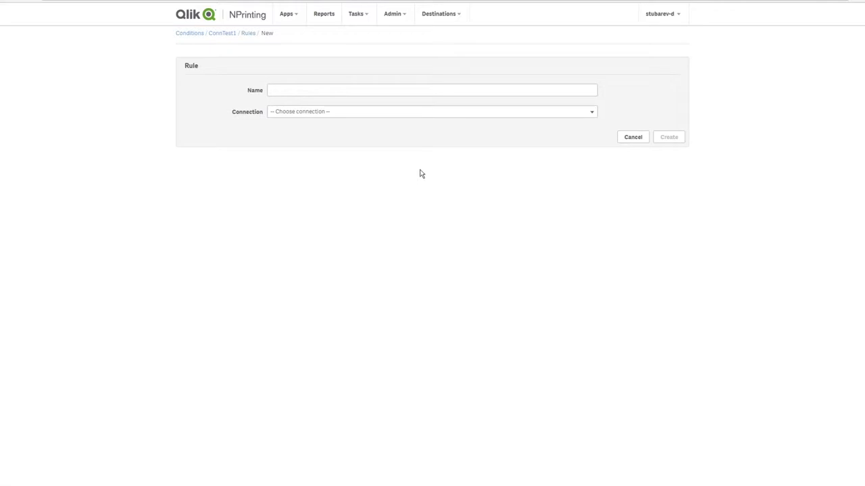
click(397, 111)
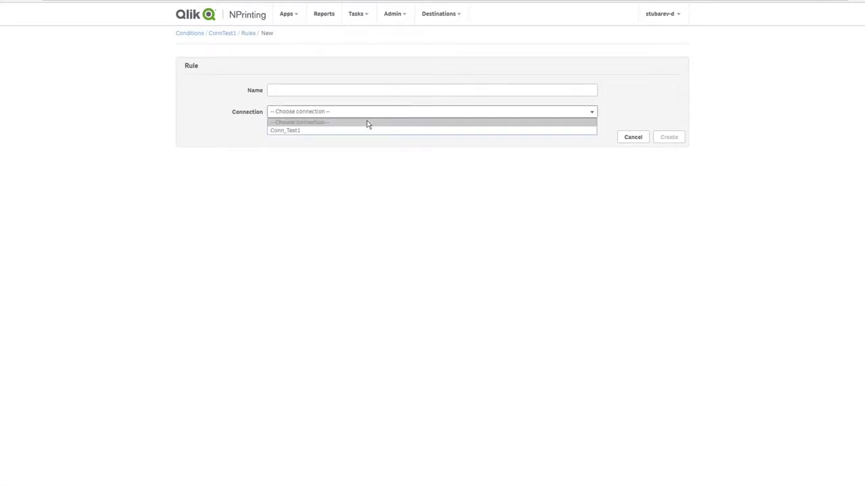
click(342, 133)
click(281, 163)
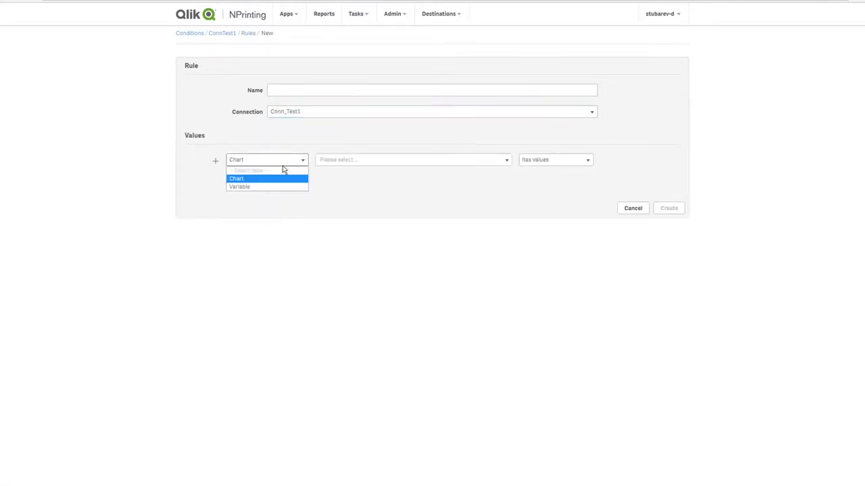
click(267, 187)
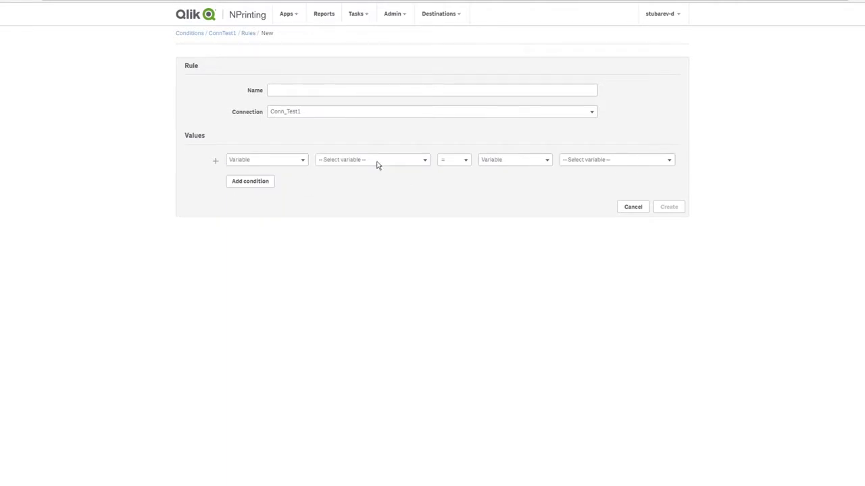
click(382, 162)
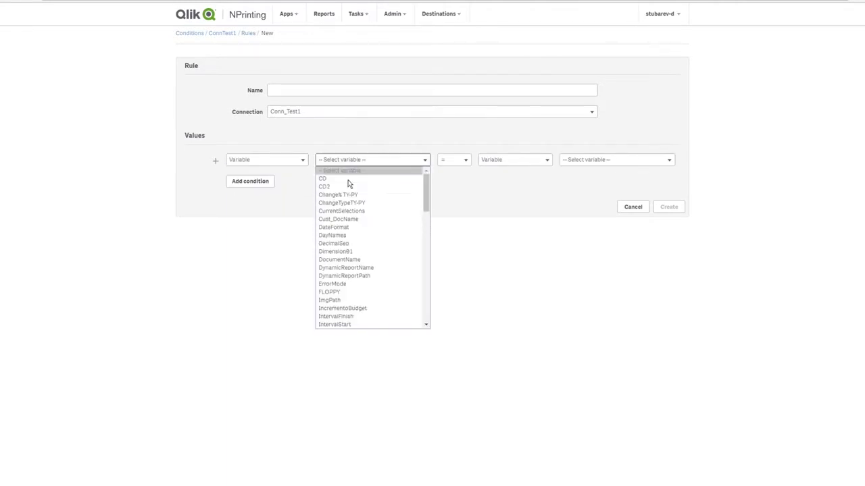
click(334, 236)
click(521, 162)
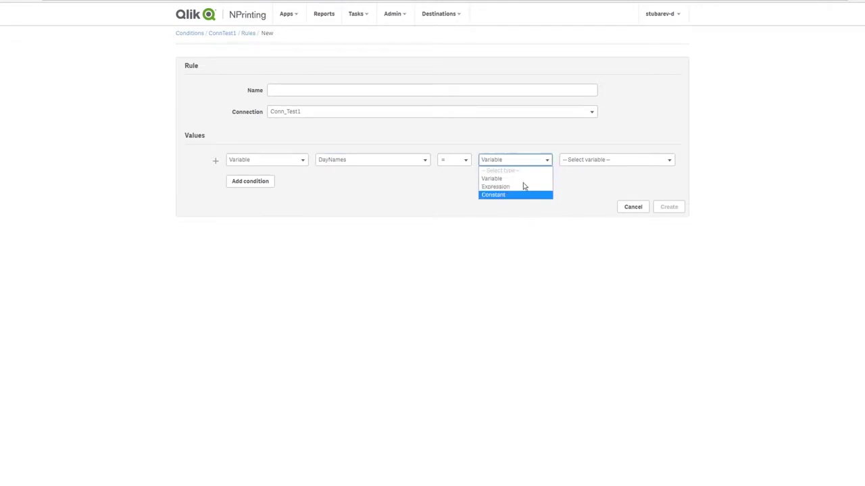
click(557, 235)
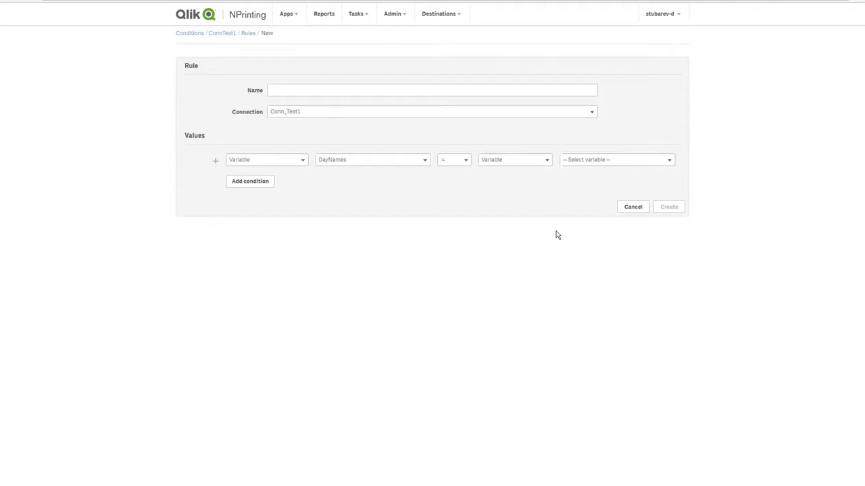
click(624, 206)
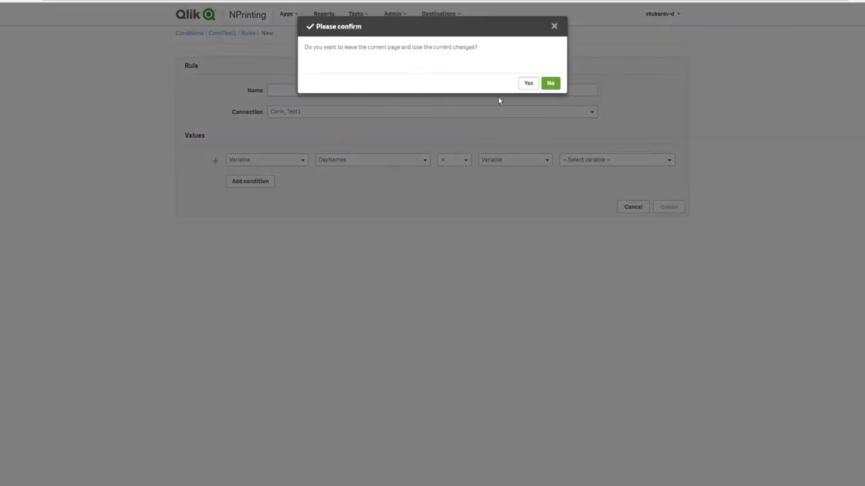
click(528, 71)
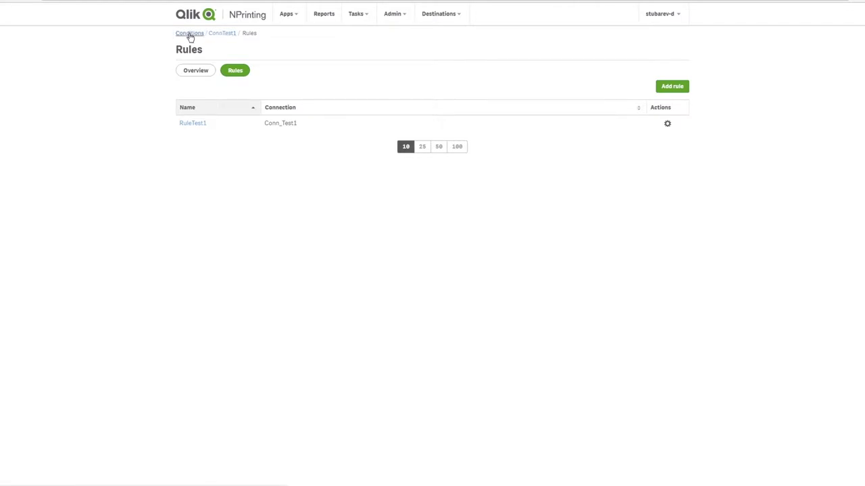
View the overview of the condition ConnTest1 and return to the list of conditions
click(213, 35)
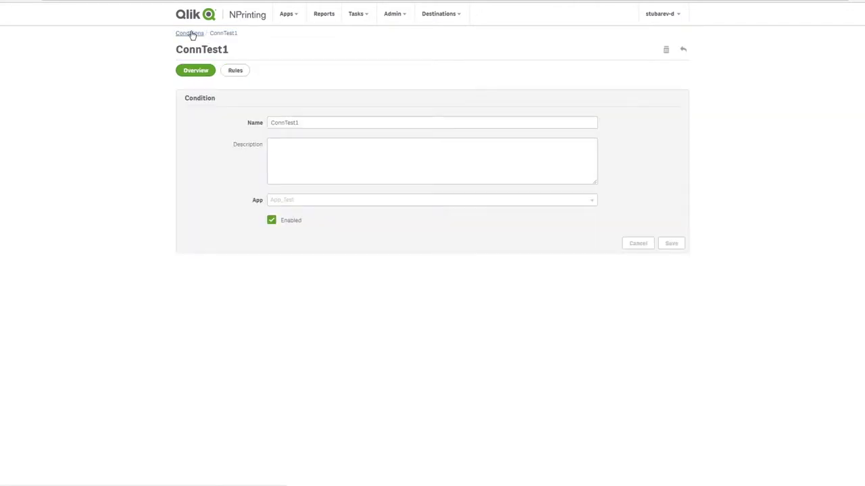
click(192, 33)
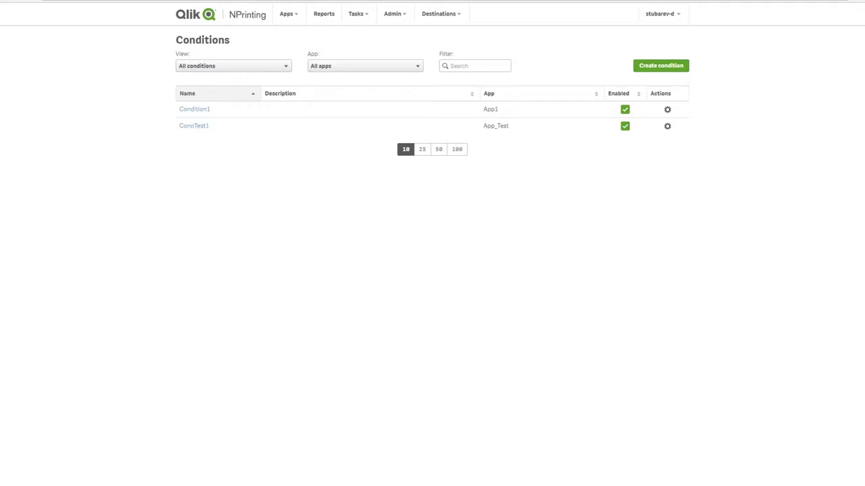
Go to the reports list and start a new report titled ExcelTestReport1
click(290, 15)
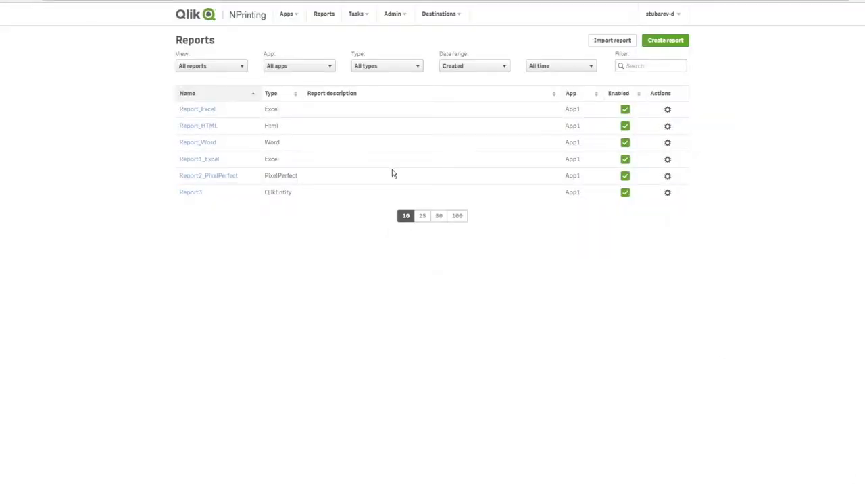
click(665, 45)
click(673, 43)
click(412, 105)
text(Exce)
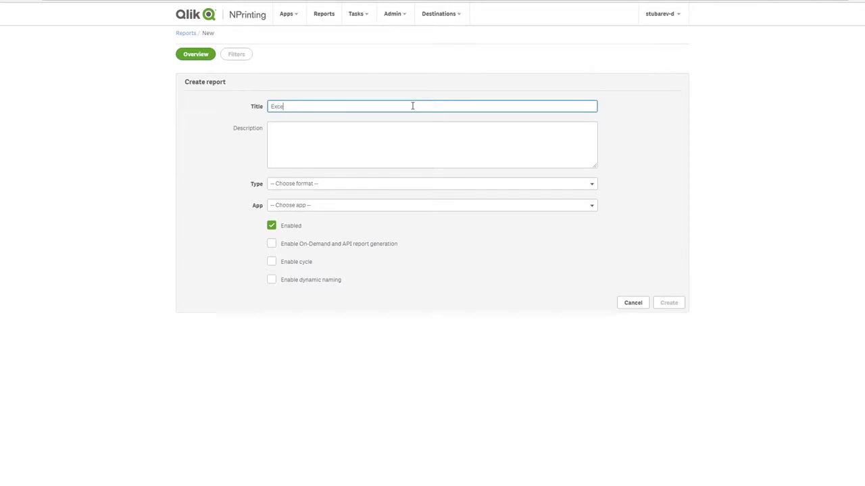
text(lTestReport1)
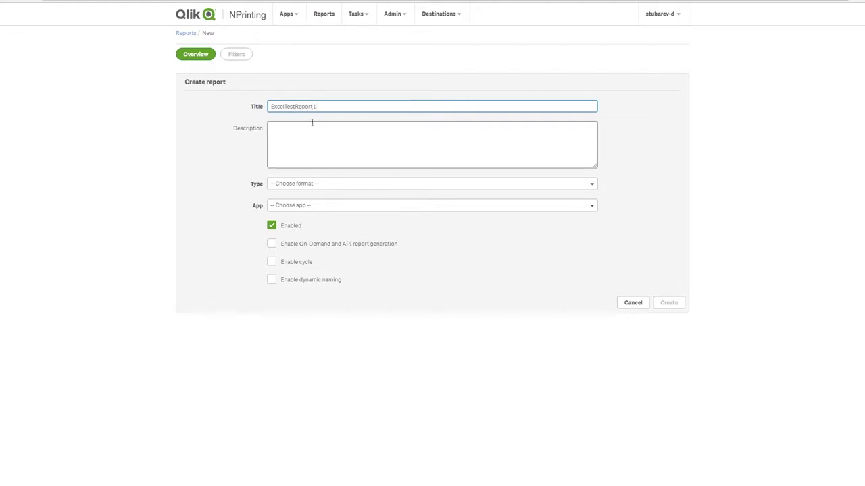
Set the report type to Excel and its app to App_Test, and enable On-Demand and API report generation
click(310, 189)
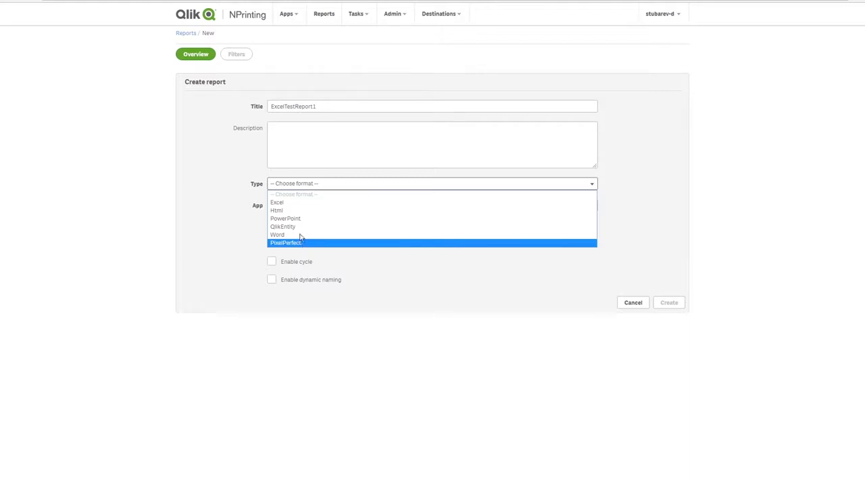
click(288, 202)
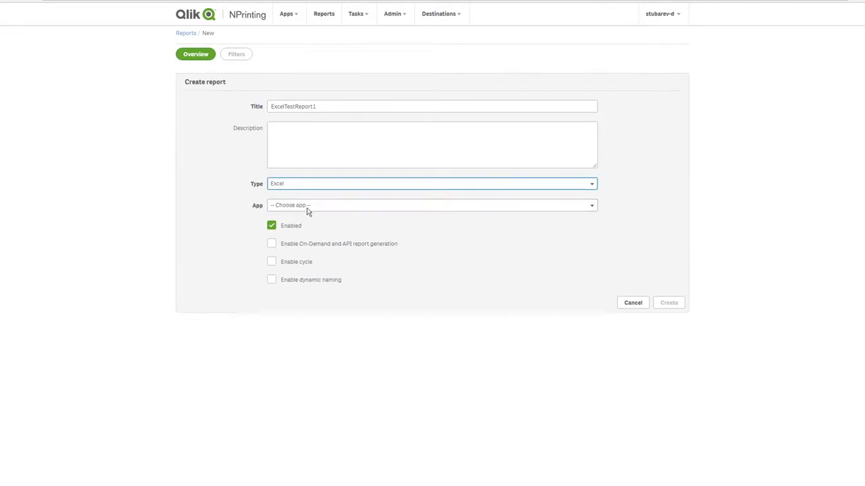
click(315, 189)
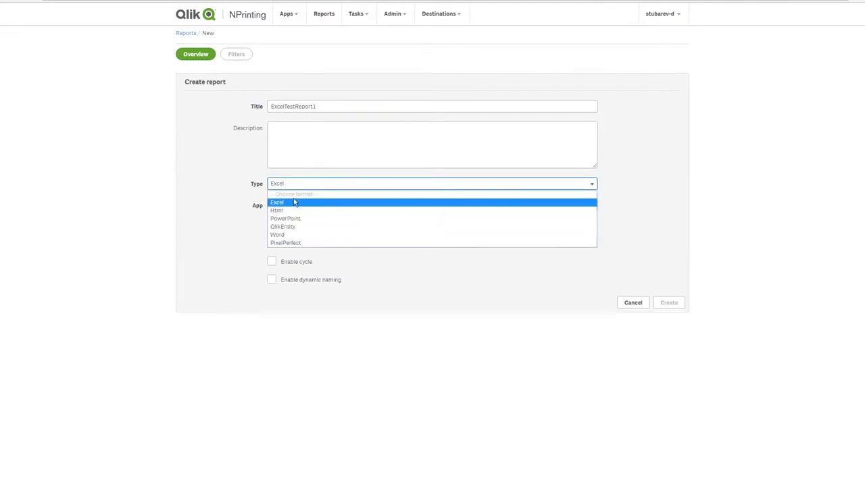
click(294, 202)
click(400, 206)
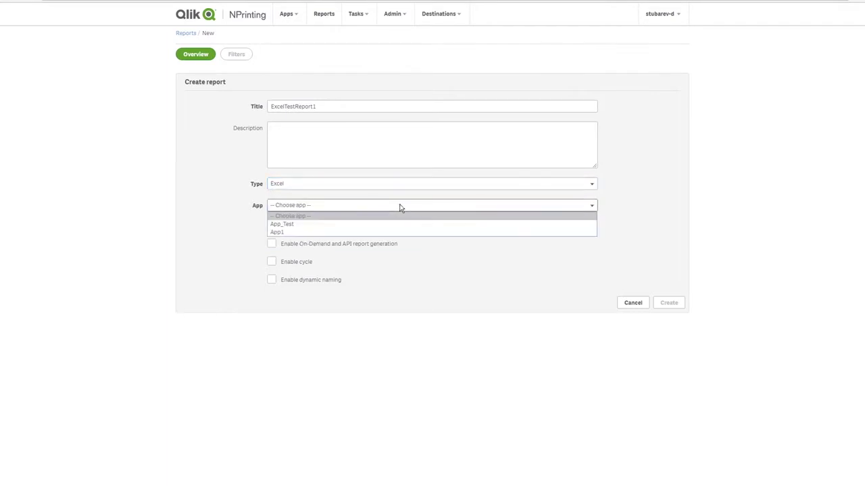
click(329, 225)
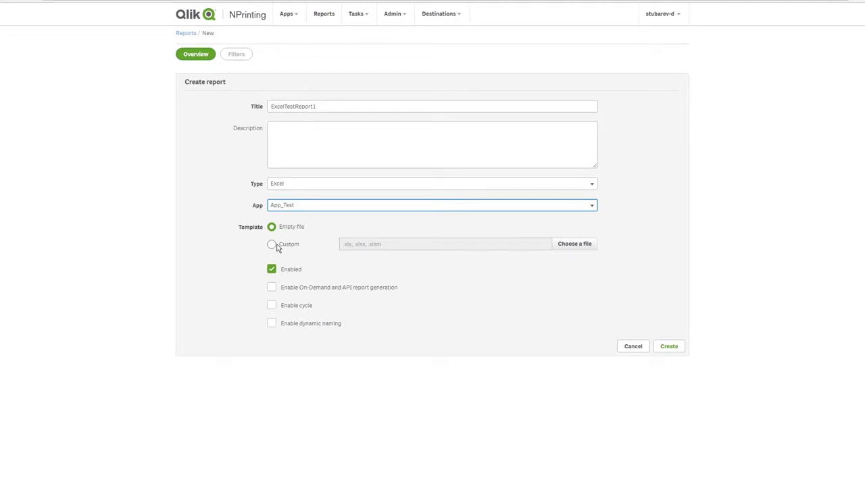
click(270, 289)
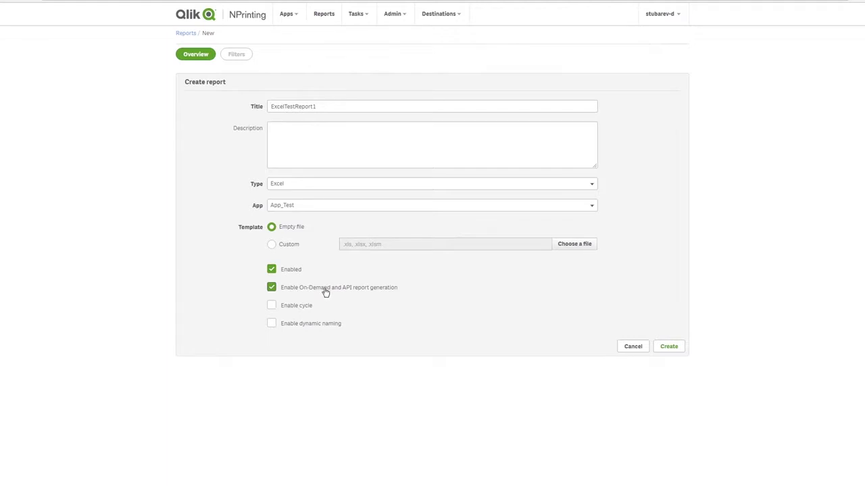
Enable cycling of the report over the SalesOffice field from the connection Conn_Test1 and create the report
click(272, 307)
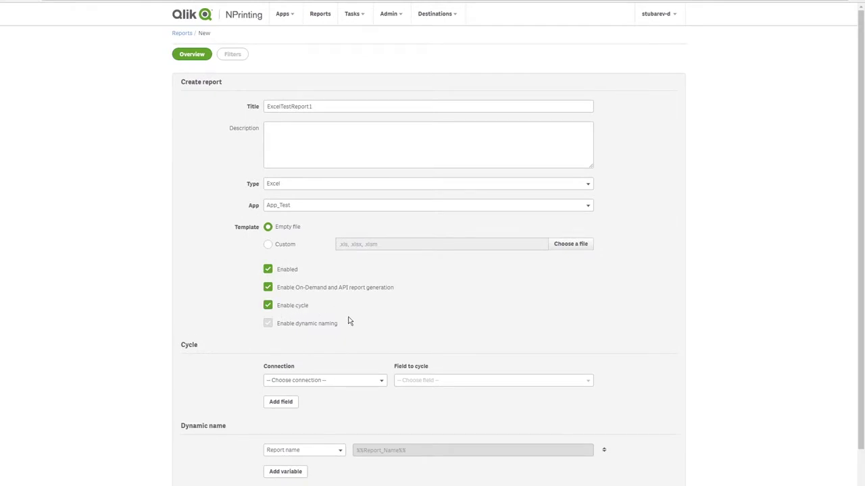
scroll(350, 321, down, 1)
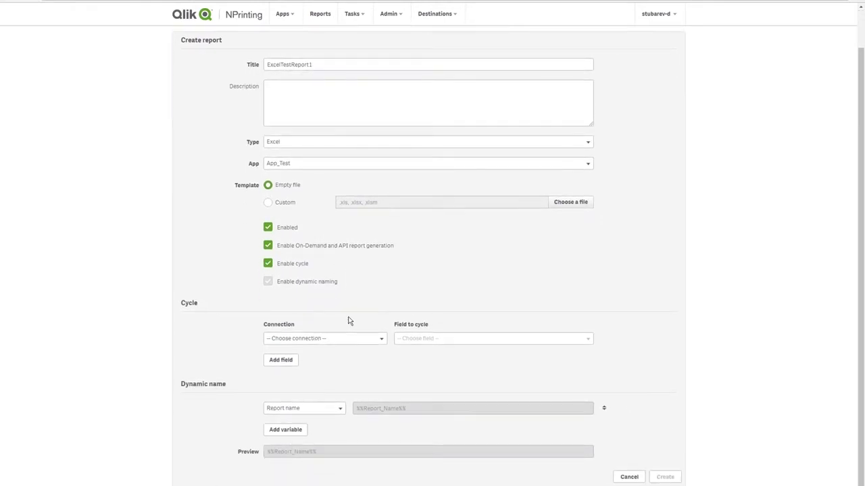
click(382, 339)
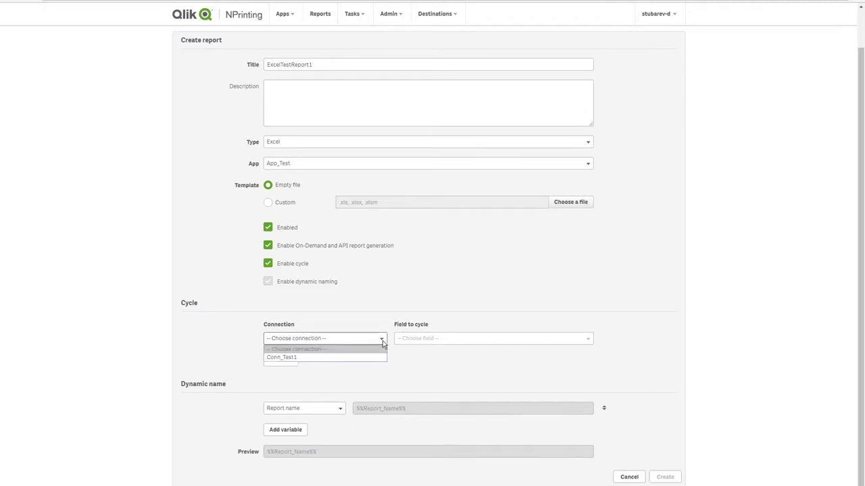
click(362, 358)
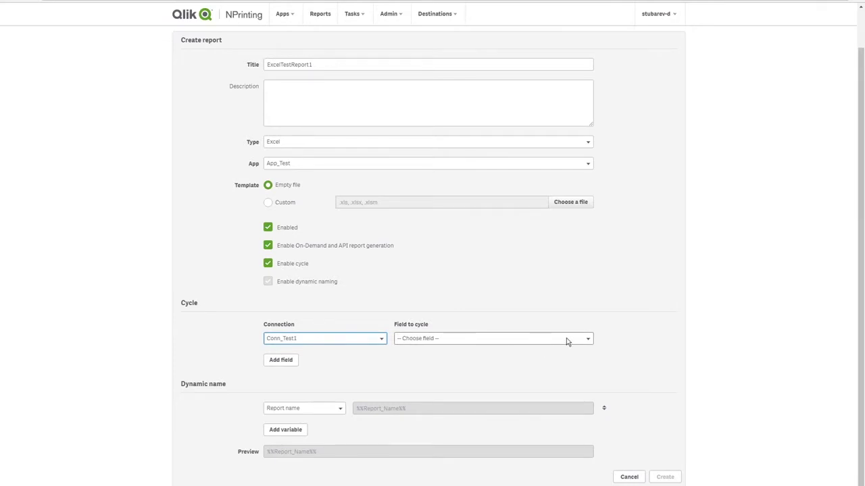
click(588, 341)
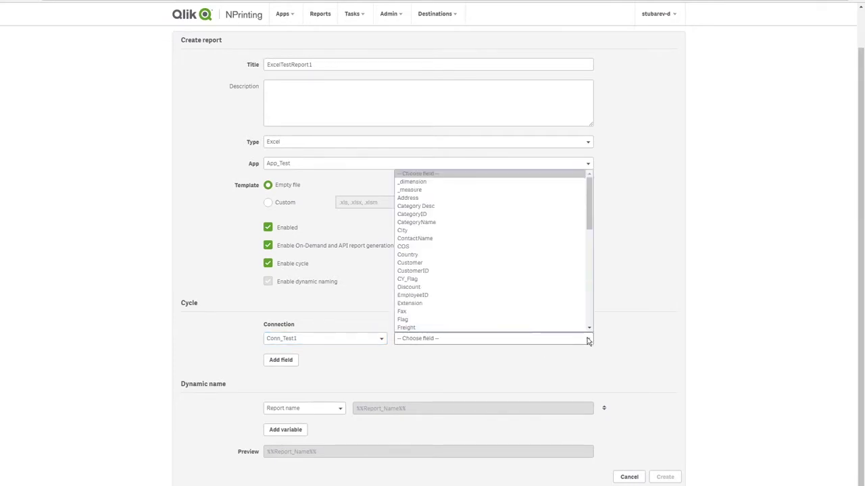
drag(588, 205, 589, 270)
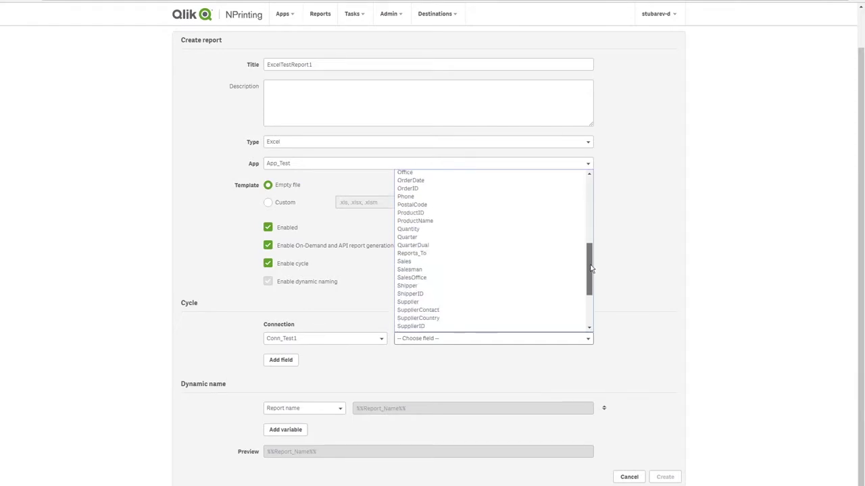
click(425, 278)
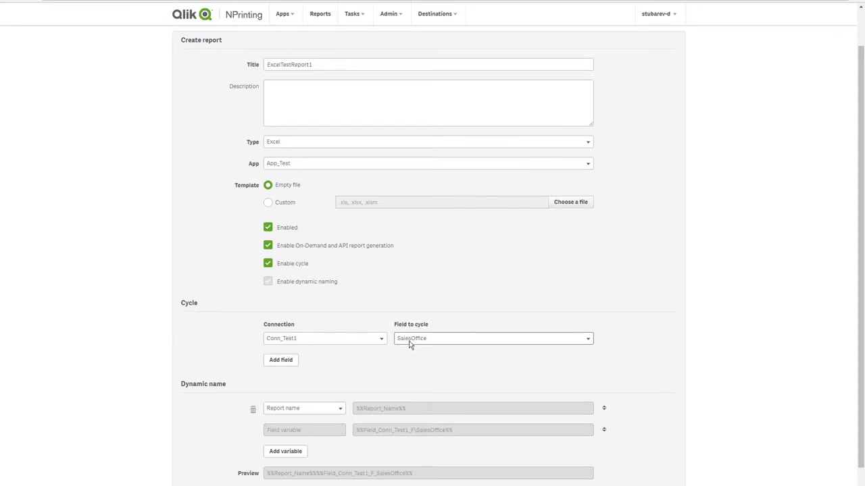
scroll(420, 362, down, 1)
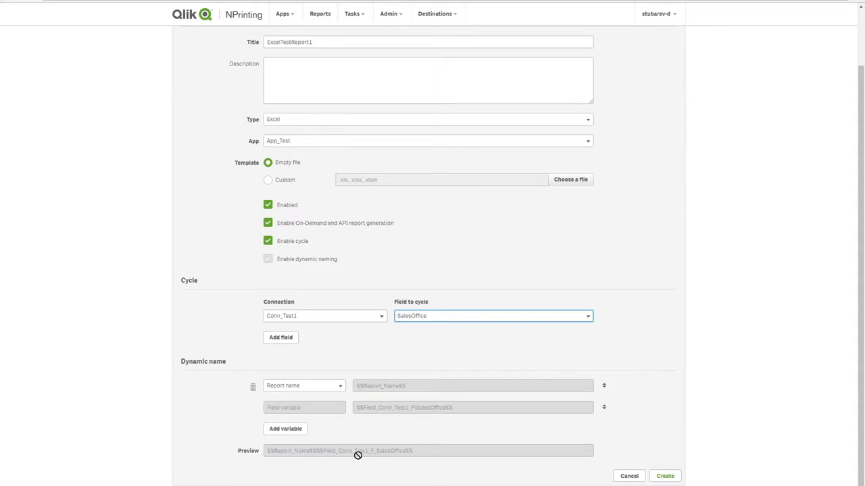
click(667, 475)
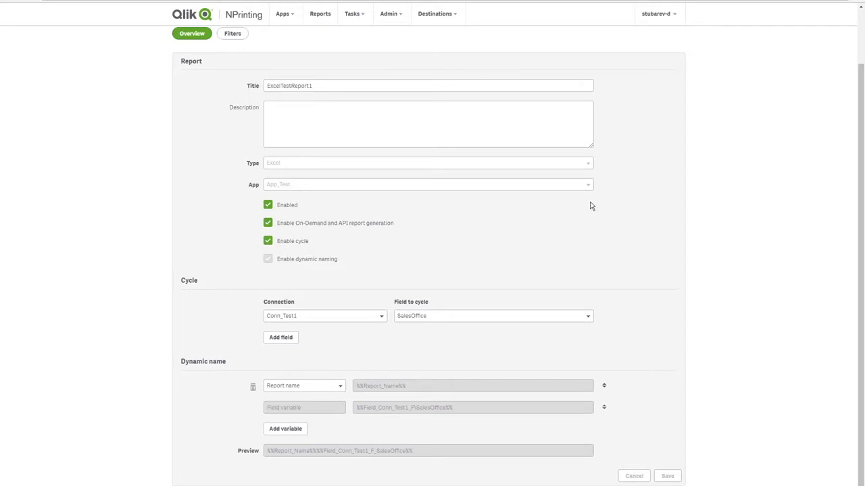
Assign the filter FilterTest1 to ExcelTestReport1 and update the report filters
click(236, 34)
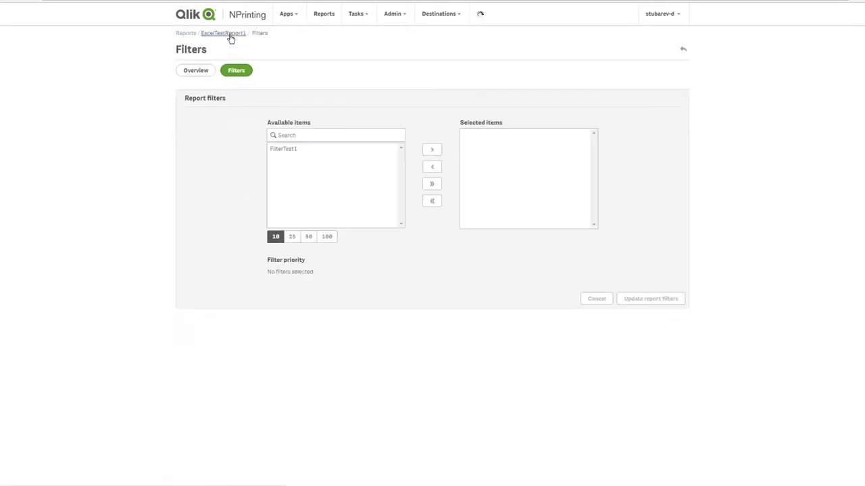
click(282, 149)
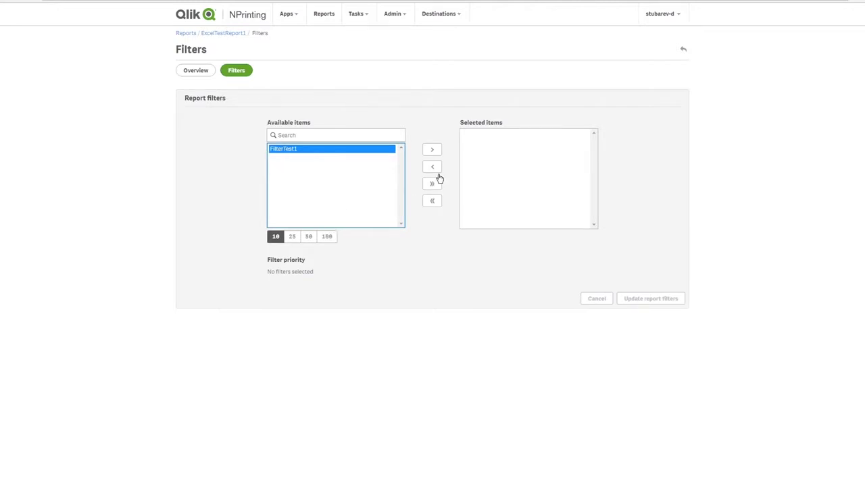
click(431, 150)
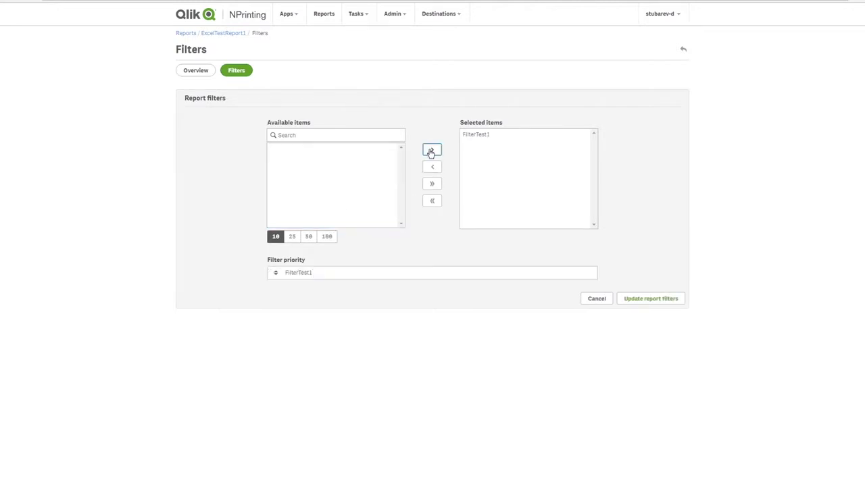
click(479, 136)
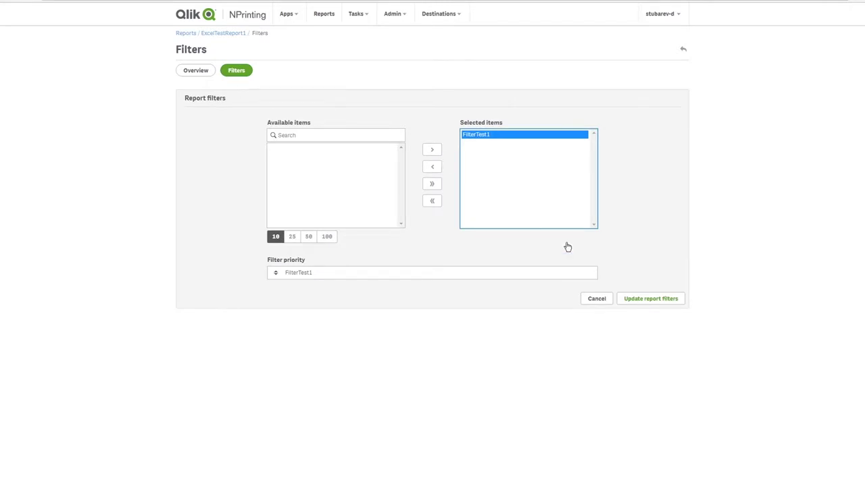
click(647, 302)
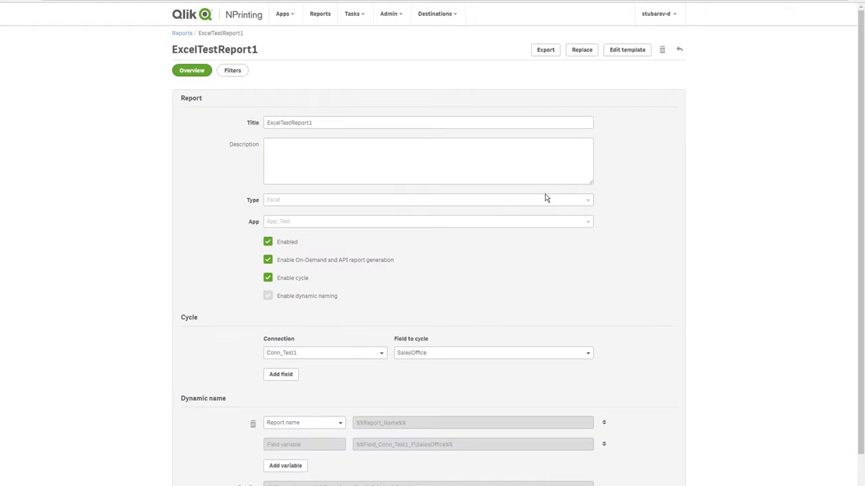
Open the report's template for editing and add the Quarter field as a page on the current sheet
click(619, 54)
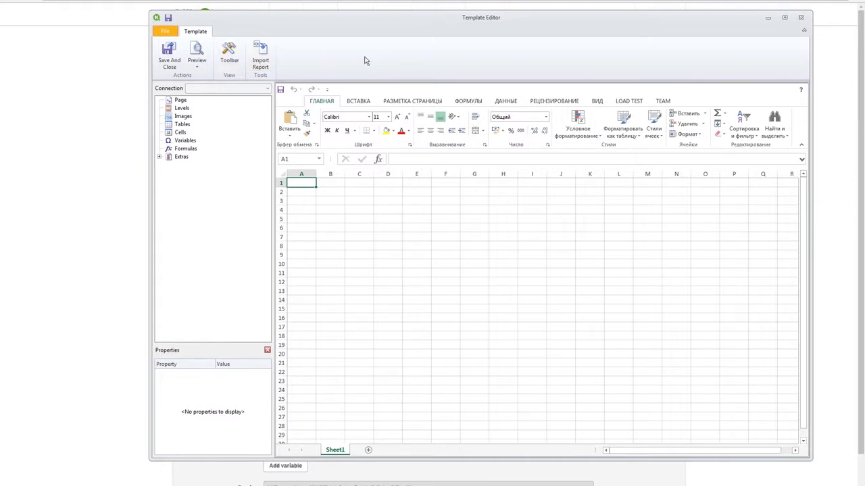
click(176, 101)
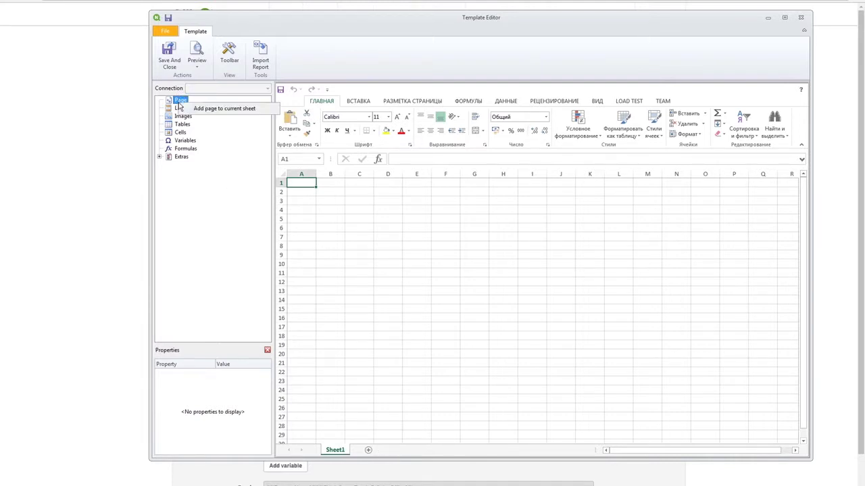
drag(190, 106, 313, 183)
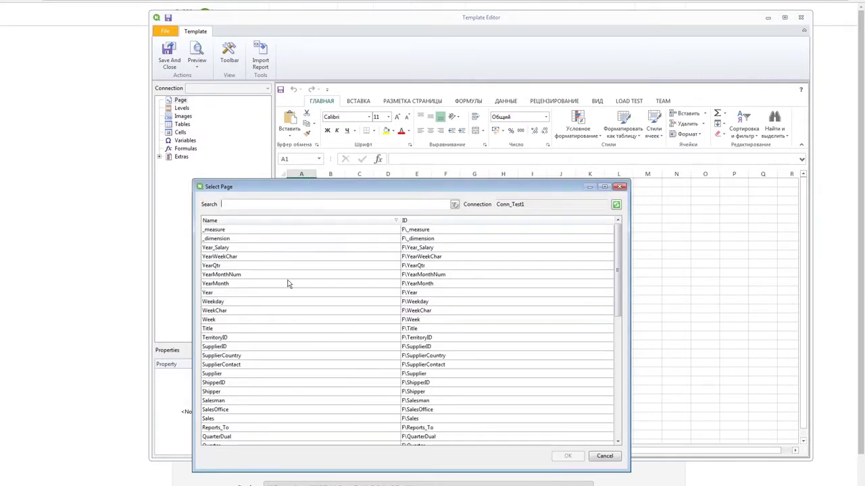
drag(615, 304, 616, 344)
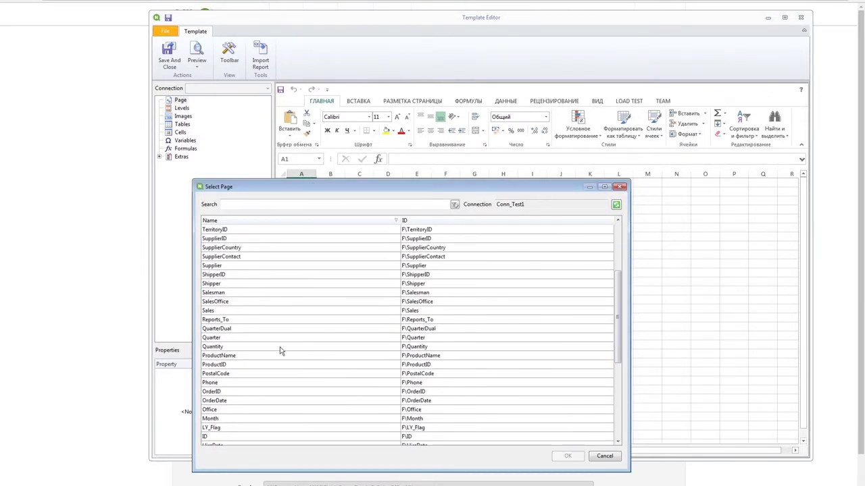
click(236, 340)
click(568, 456)
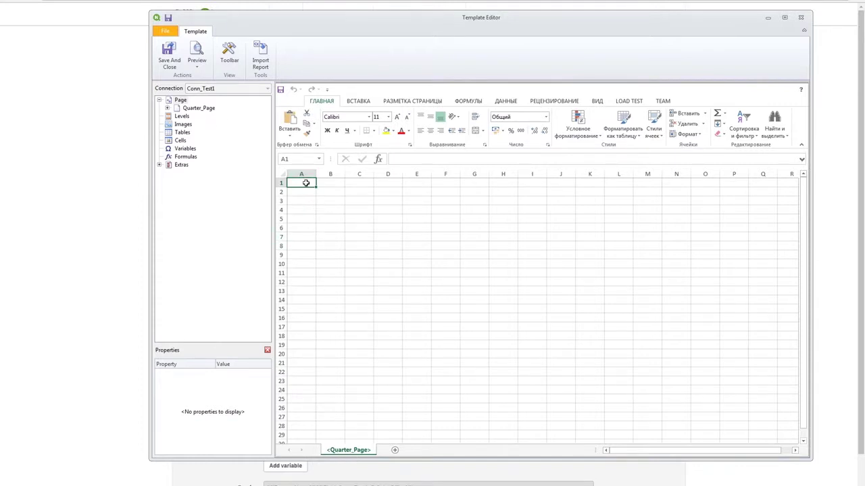
Enter the label Квартал in cell A1 and place the page's Quarter tag in cell B1
text(R)
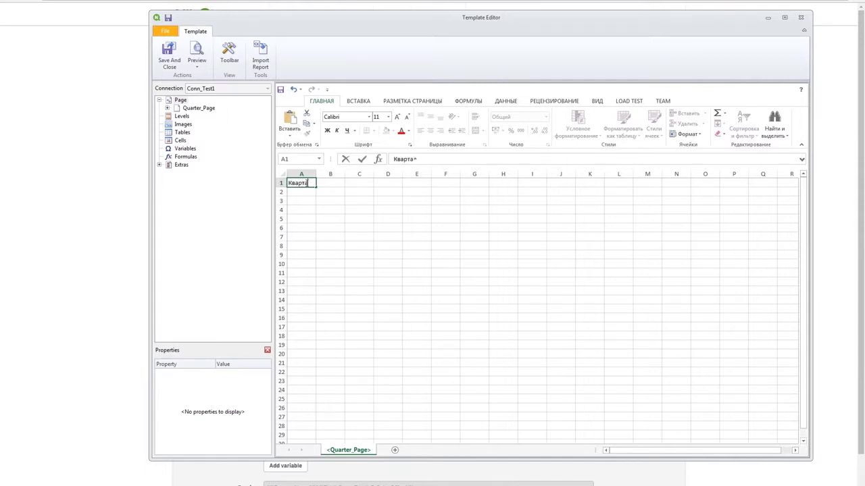
click(335, 184)
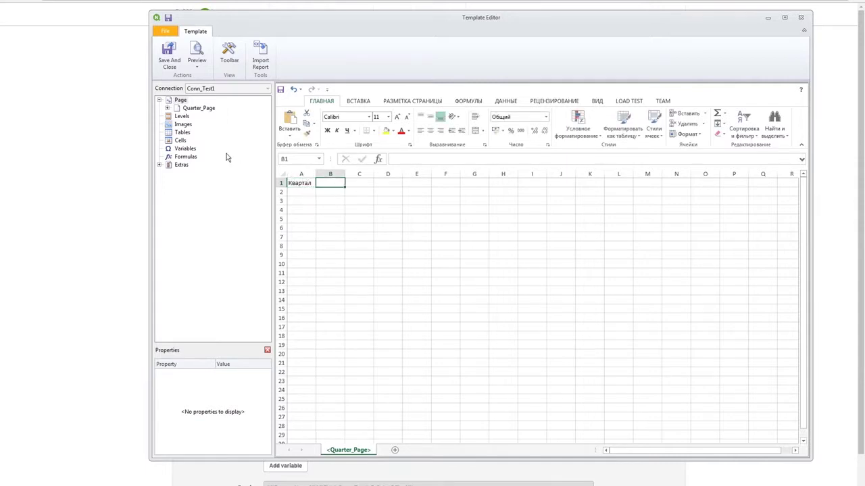
click(167, 108)
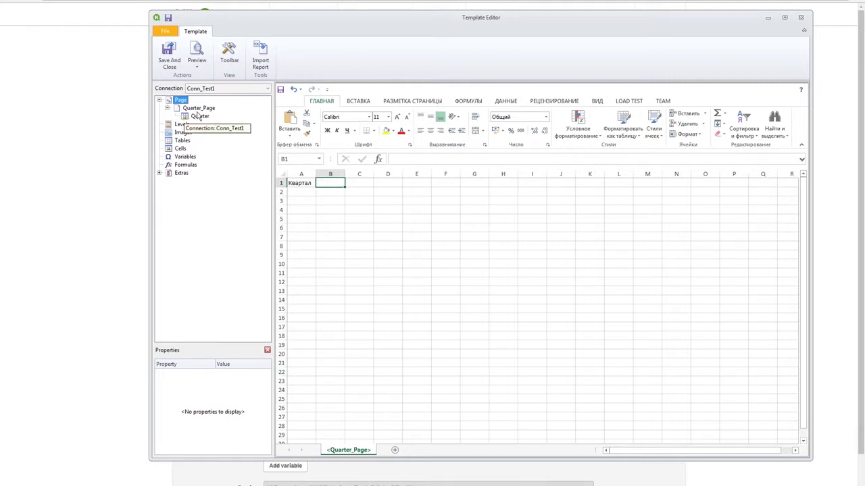
drag(198, 117, 191, 119)
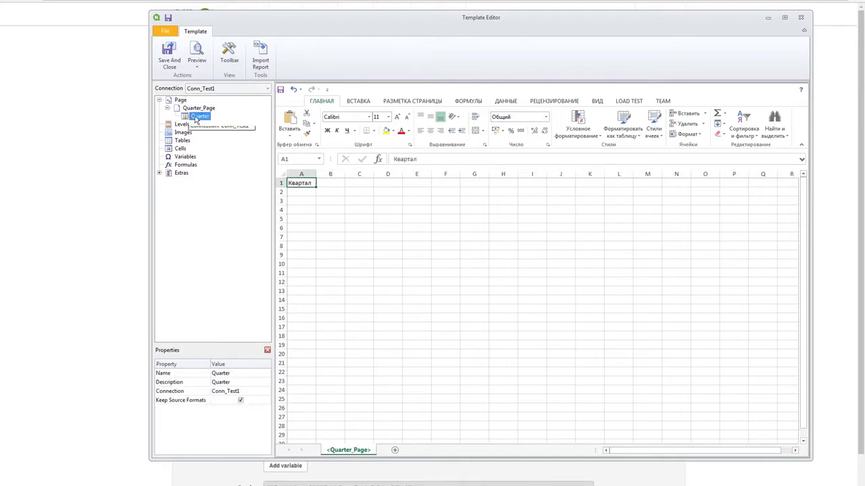
drag(330, 187, 377, 175)
Make cells A1 and B1 bold and also italicize the Quarter tag in B1
drag(302, 186, 344, 184)
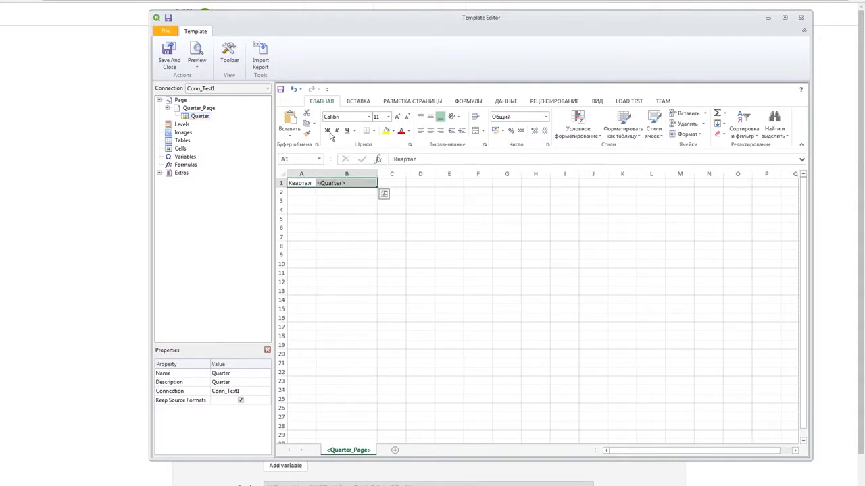
click(328, 131)
click(337, 199)
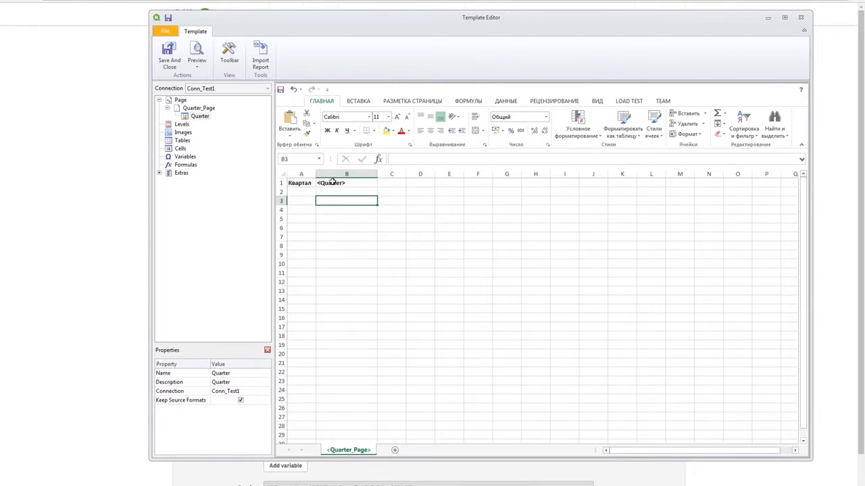
click(336, 183)
key(ctrl+i)
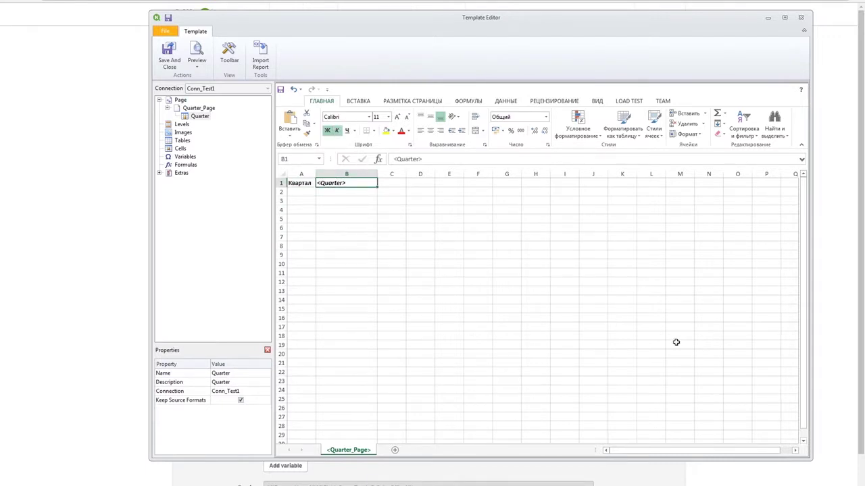
Enter the heading Общие итоги in cell B3 of the report template
click(182, 132)
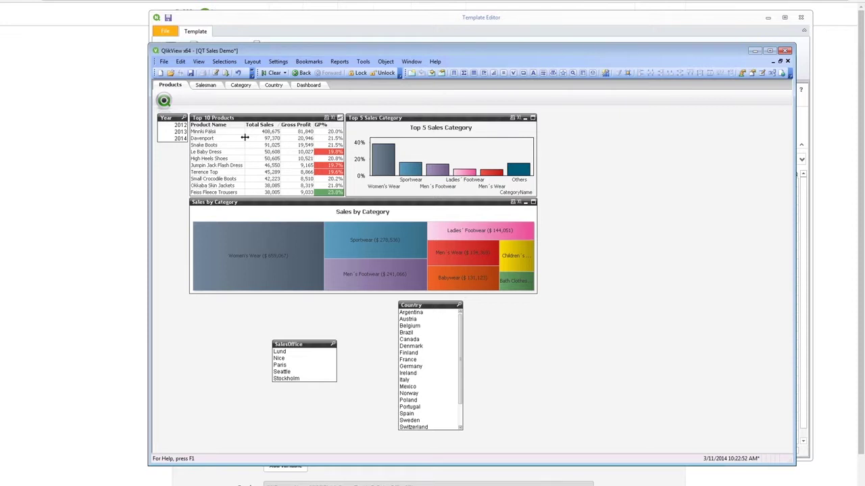
click(231, 21)
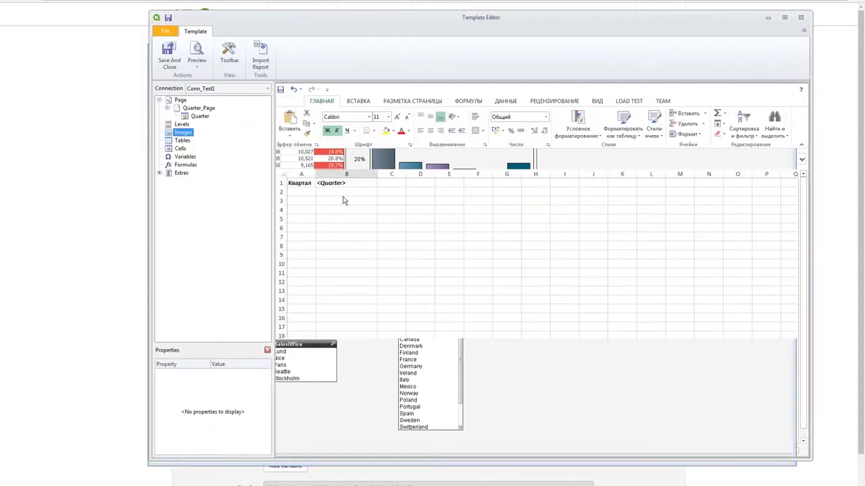
click(311, 201)
click(335, 201)
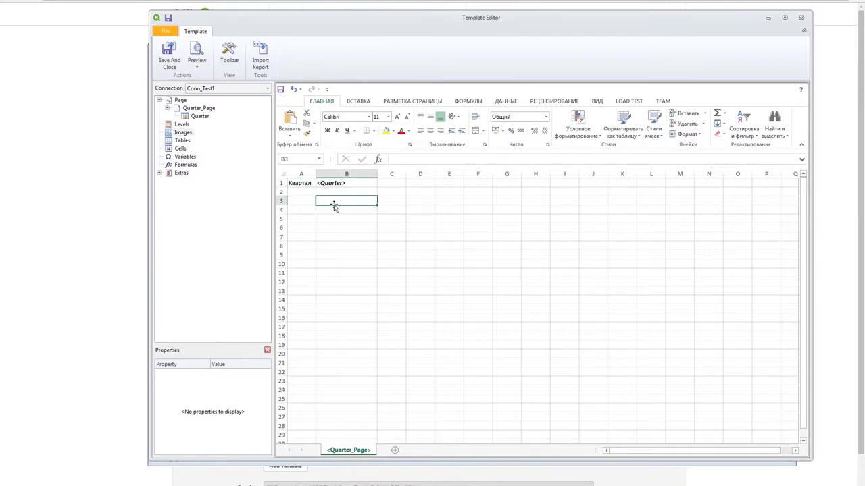
text(Общие итоги)
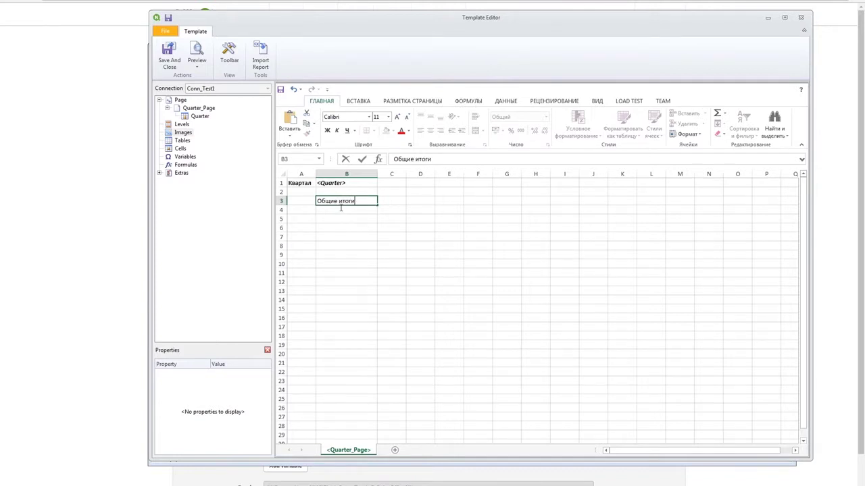
key(Return)
Fill cells A3 to J3 with the orange theme color and set their font color to white
drag(293, 200, 583, 203)
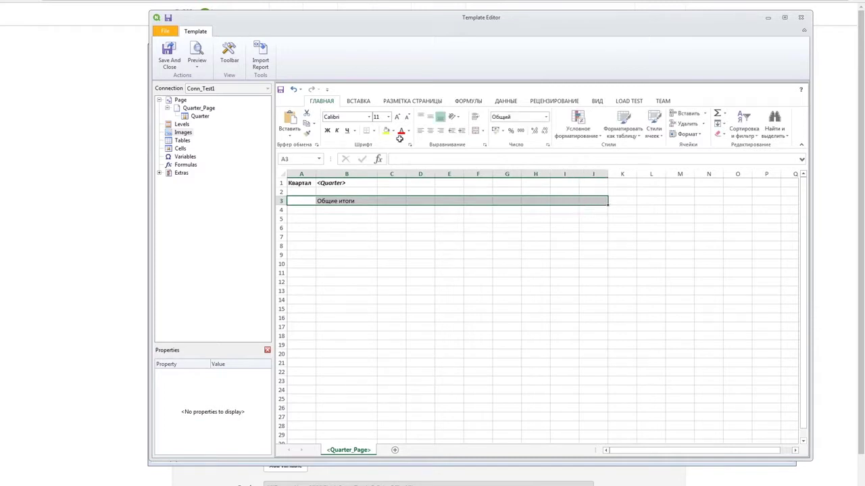
click(393, 131)
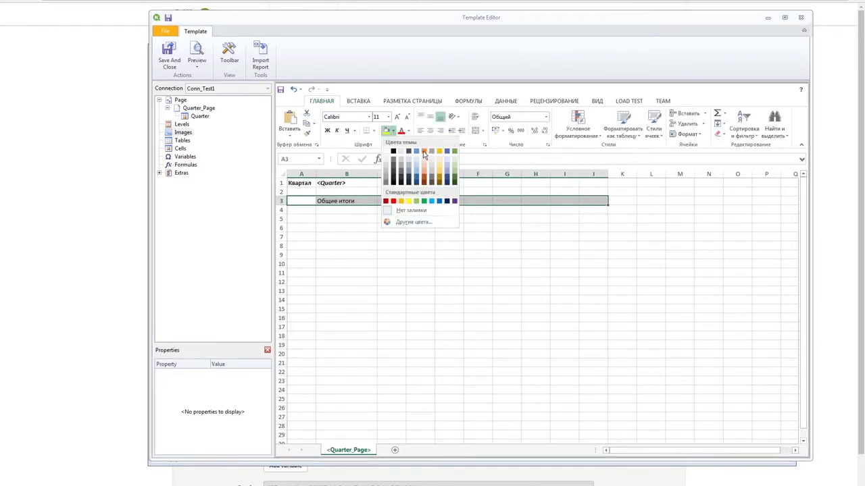
click(424, 154)
click(408, 134)
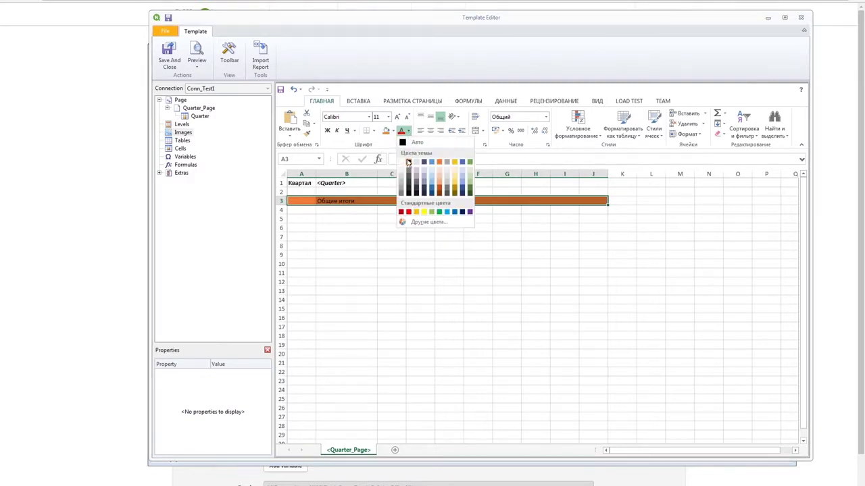
click(403, 165)
click(400, 225)
click(393, 211)
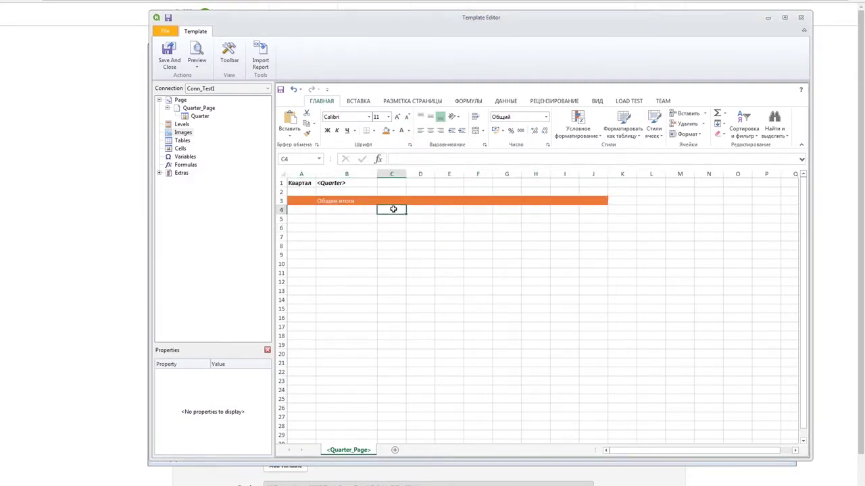
Begin adding an image object, and look up the Top 5 Sales Category chart's object ID in its QlikView properties
click(183, 133)
click(195, 140)
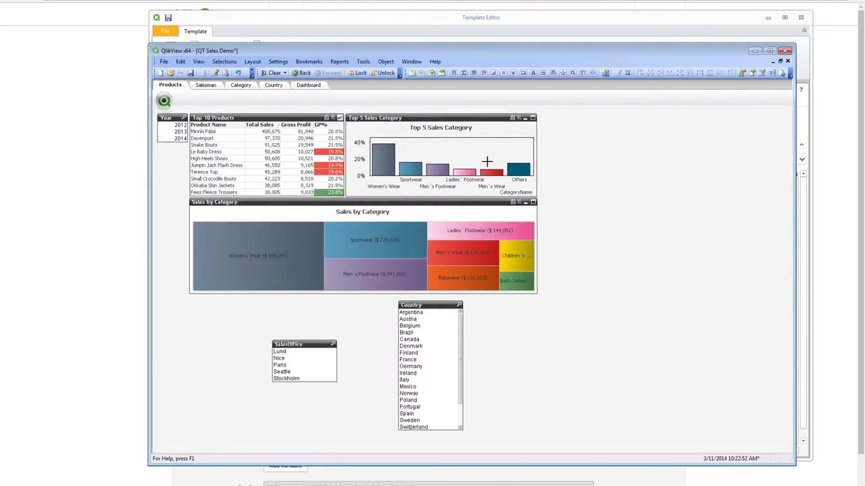
right_click(431, 148)
click(441, 154)
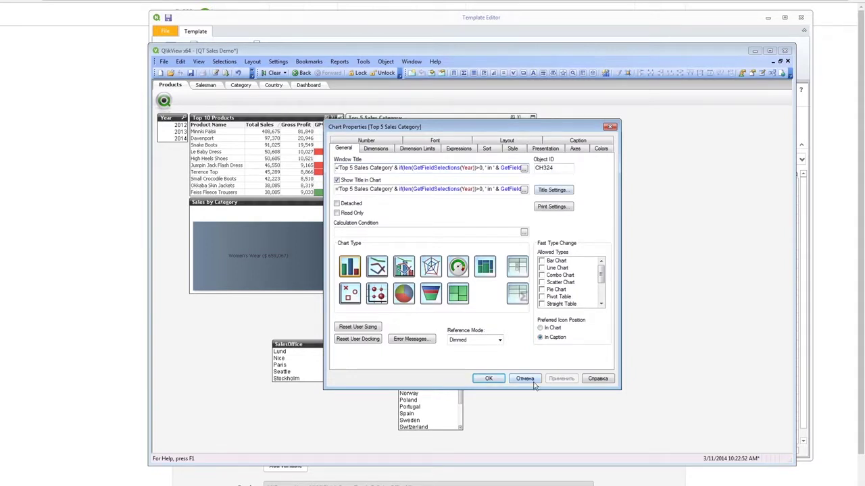
click(525, 379)
Back in the Template Editor, find object 324, add Top 5 Sales Category as an image and place its tag in cell C4
click(97, 323)
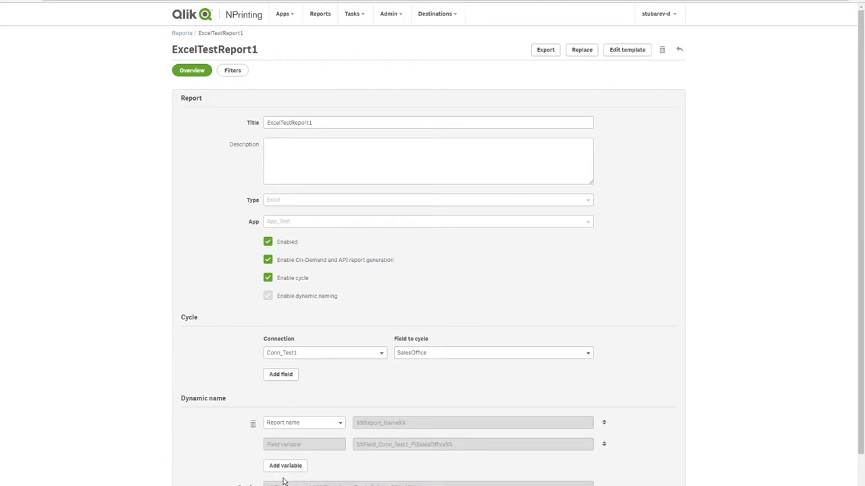
key(alt+Tab)
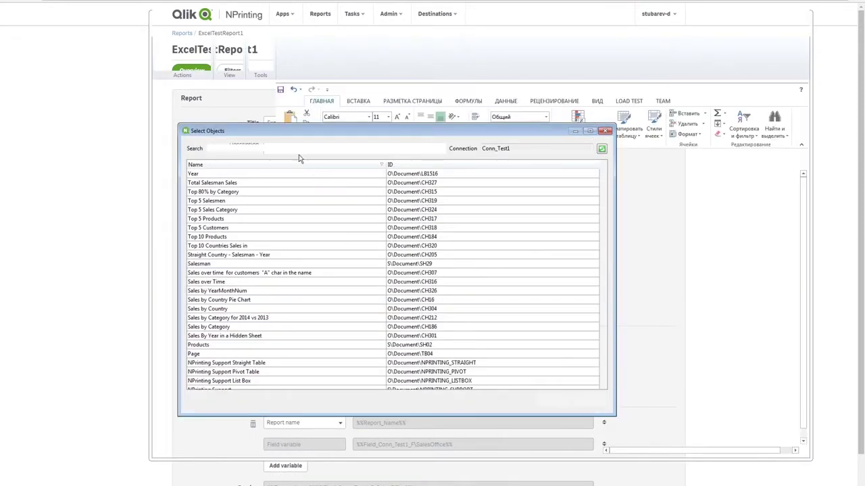
text(324)
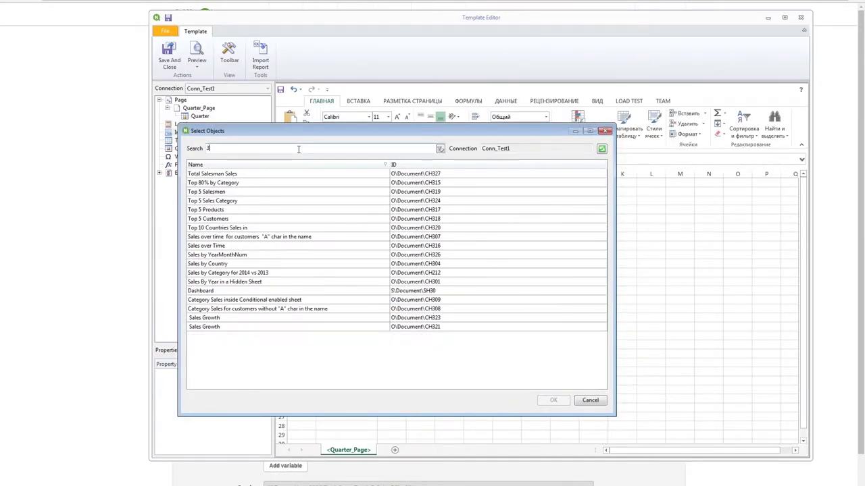
double_click(264, 176)
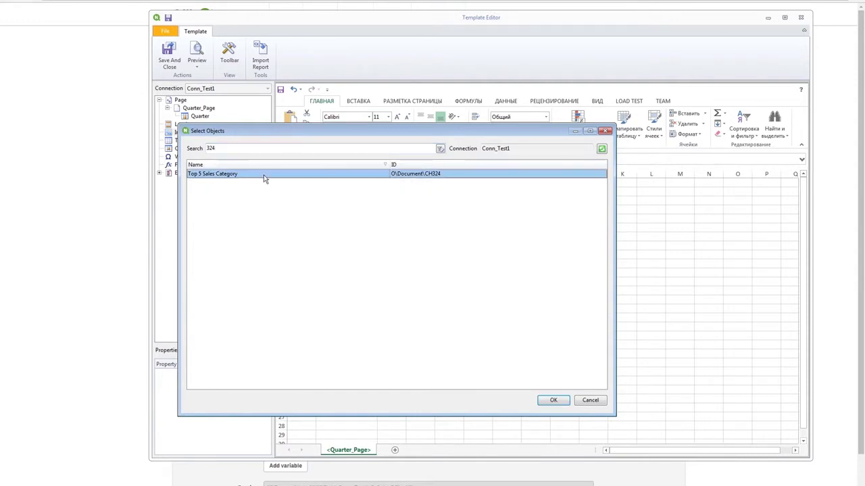
drag(186, 142, 383, 212)
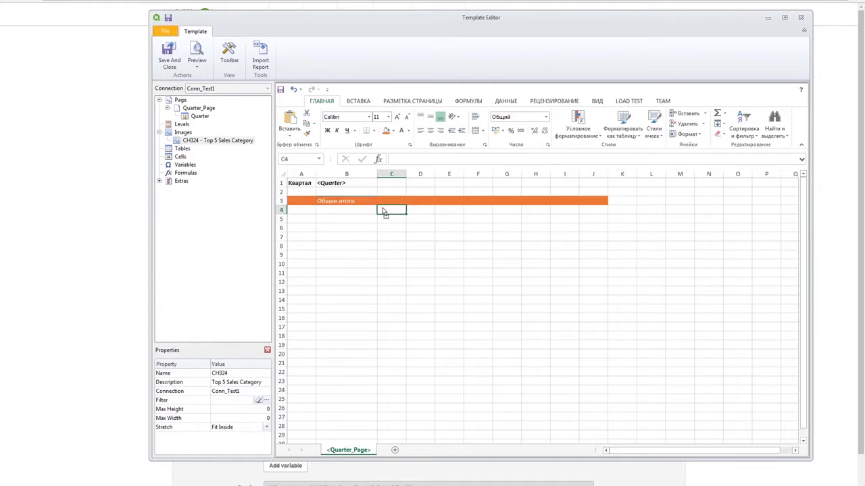
Switch to QlikView and look up the Top 10 Products table's object ID in its chart properties
click(174, 151)
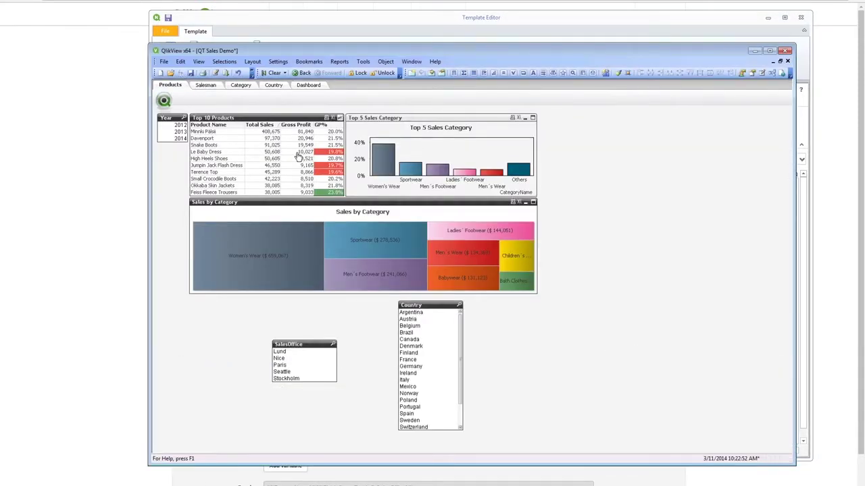
right_click(300, 156)
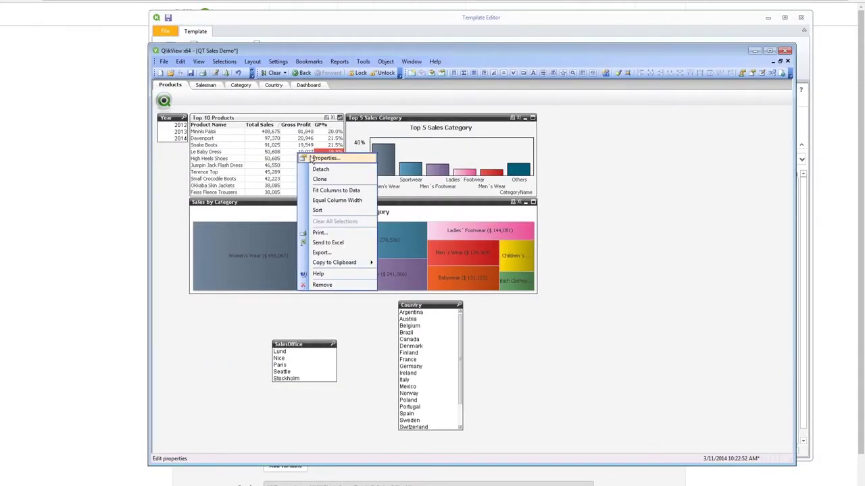
click(324, 158)
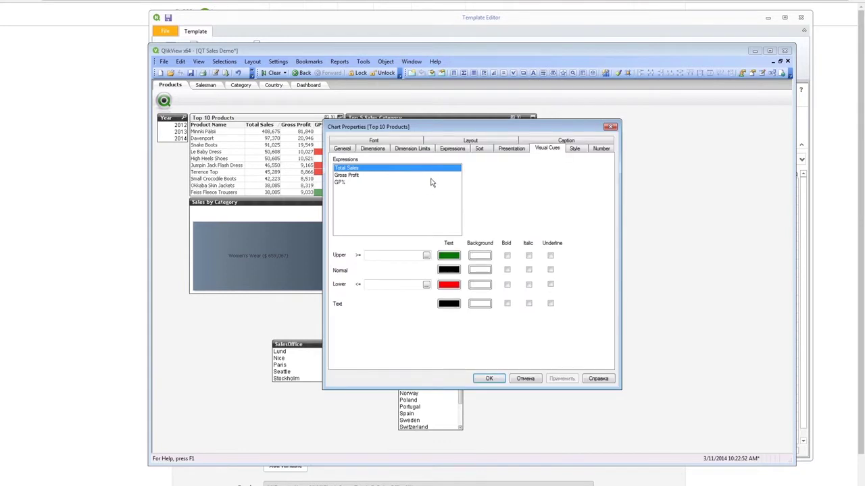
click(350, 148)
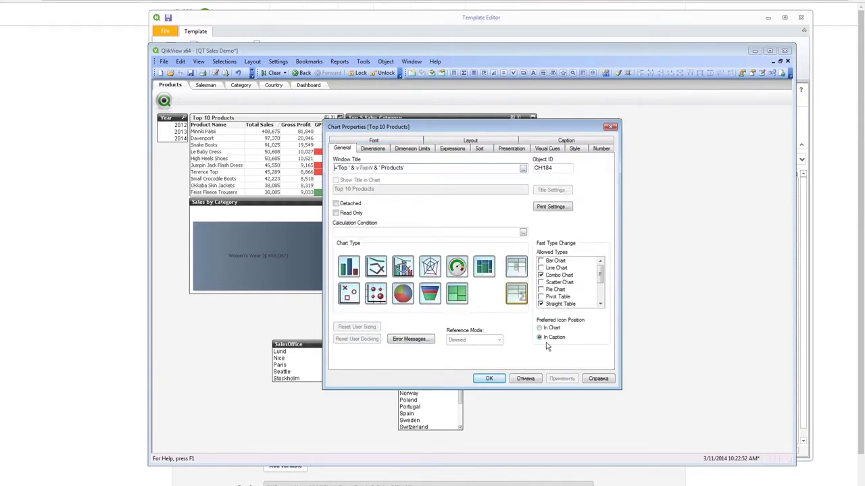
click(526, 379)
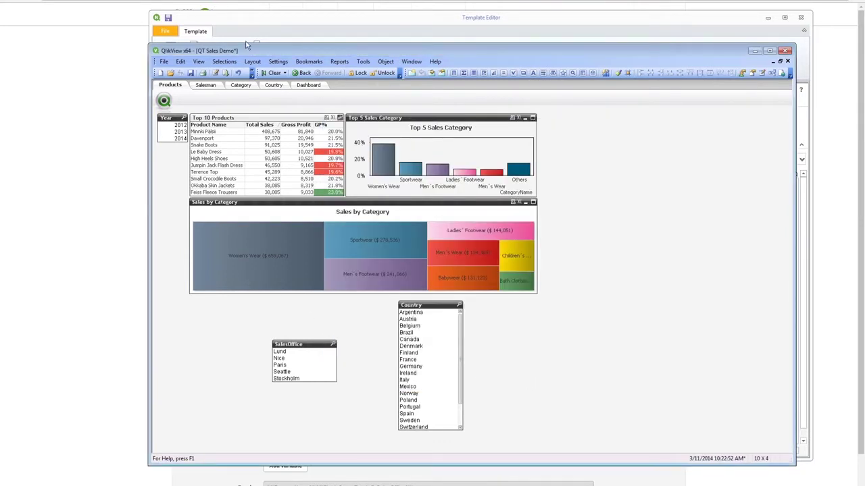
click(263, 22)
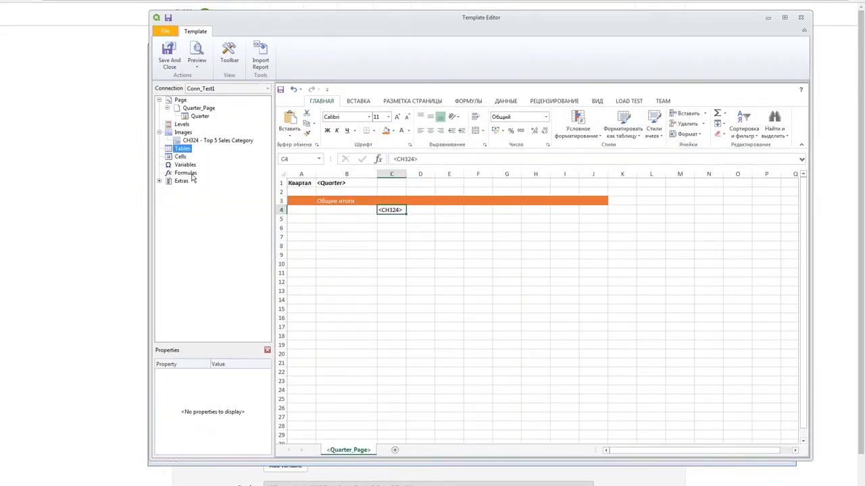
Add the Top 10 Products object, found by ID 184, as a table and place its tag in cell C5
right_click(181, 152)
click(230, 155)
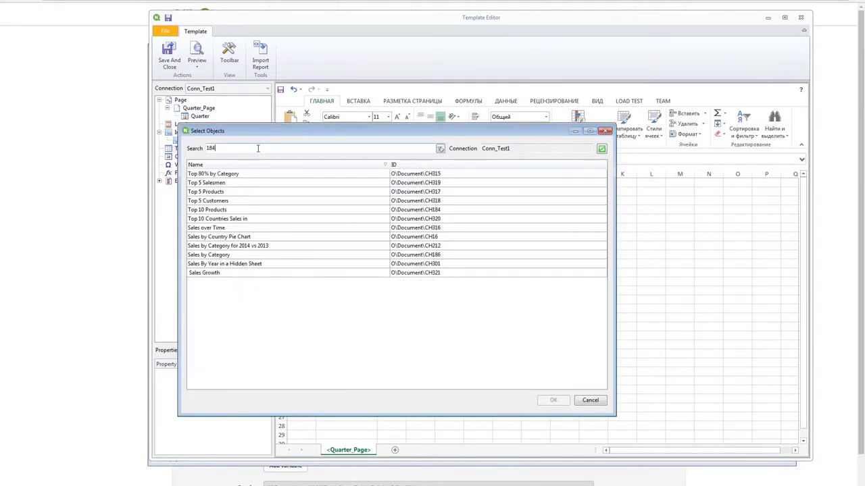
double_click(241, 173)
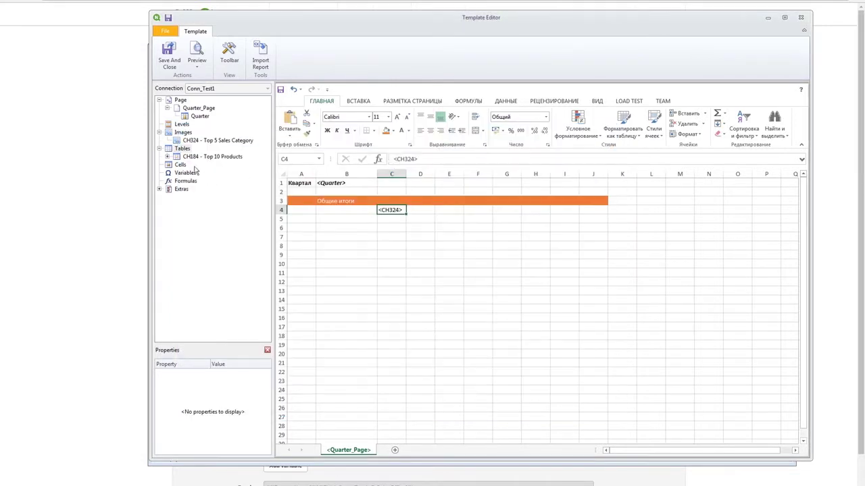
click(182, 159)
drag(184, 159, 385, 225)
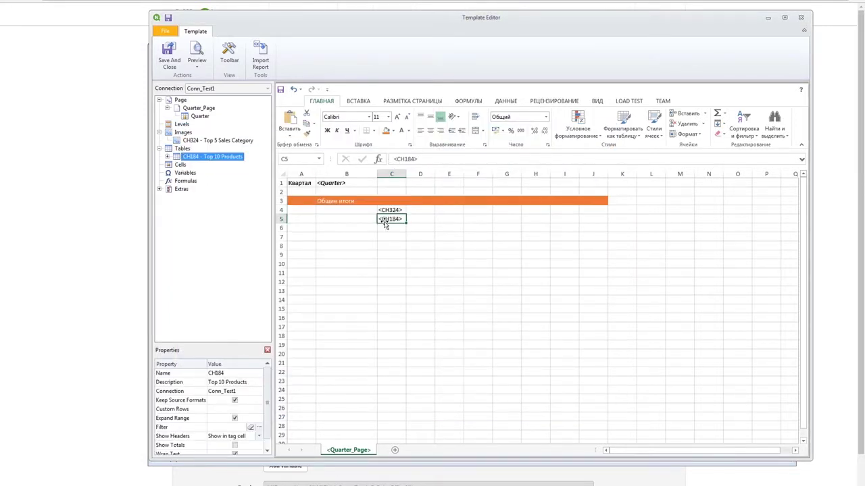
Add the Salesman field as a level and place its level tags starting in cell B7
click(385, 235)
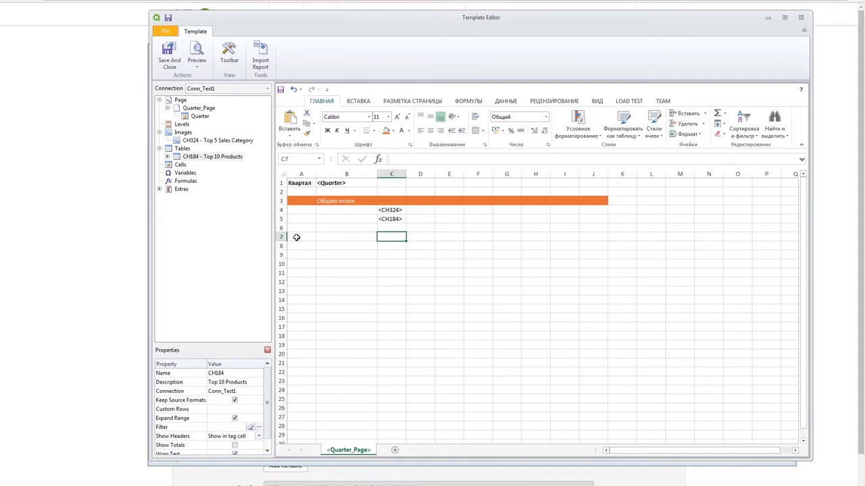
click(181, 125)
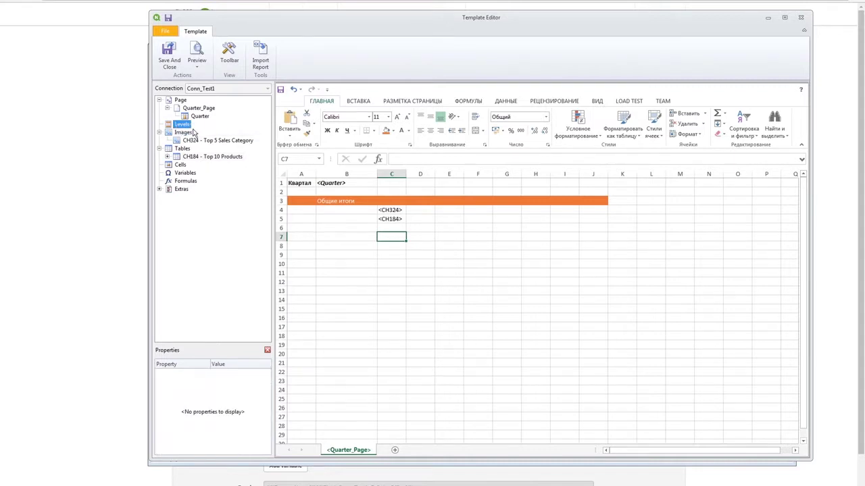
double_click(181, 125)
drag(606, 199, 606, 254)
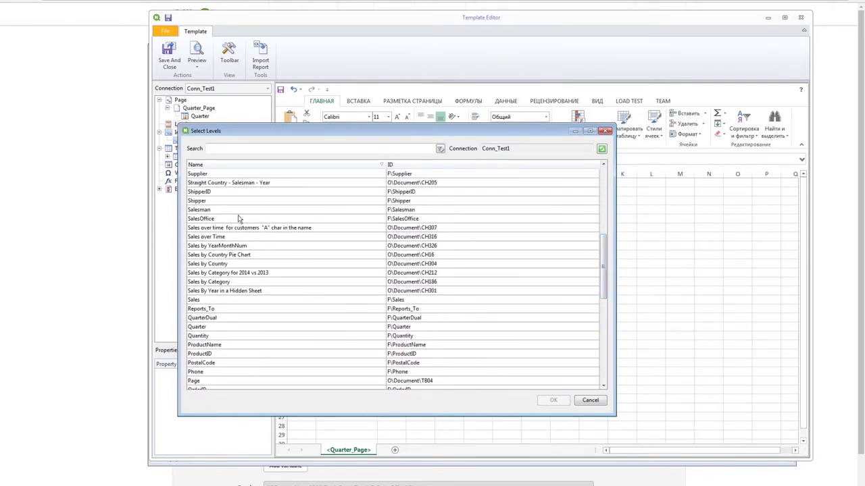
click(219, 211)
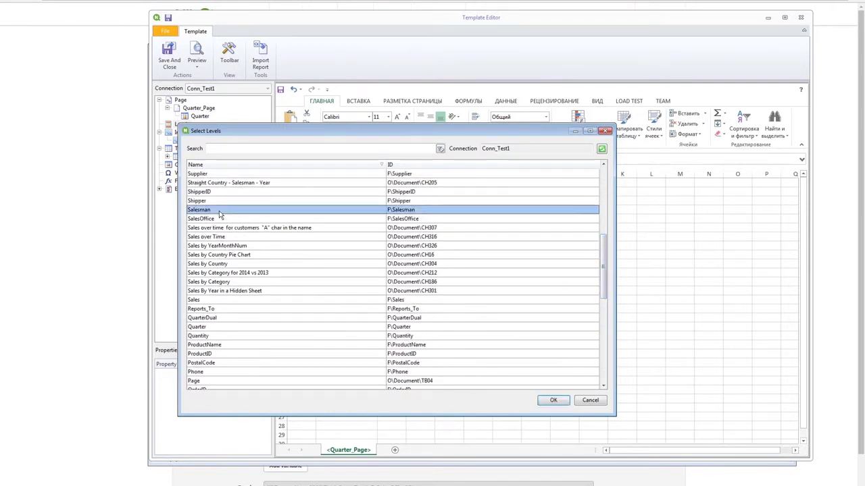
click(553, 400)
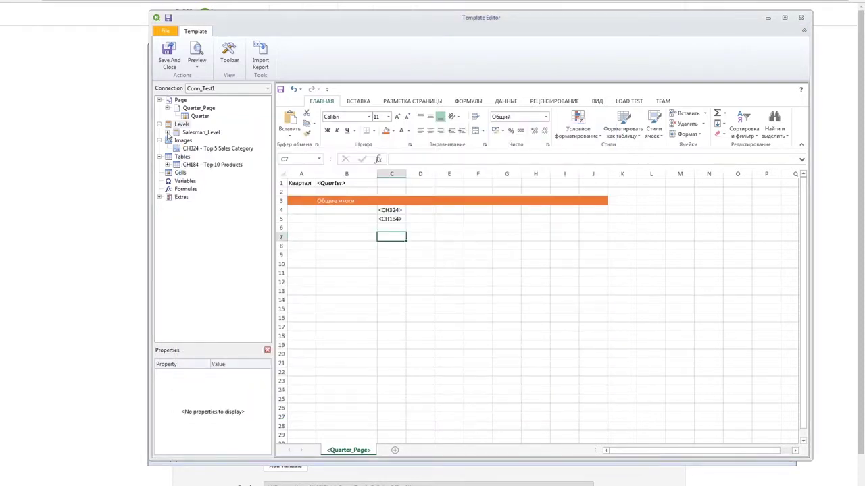
drag(227, 140, 333, 237)
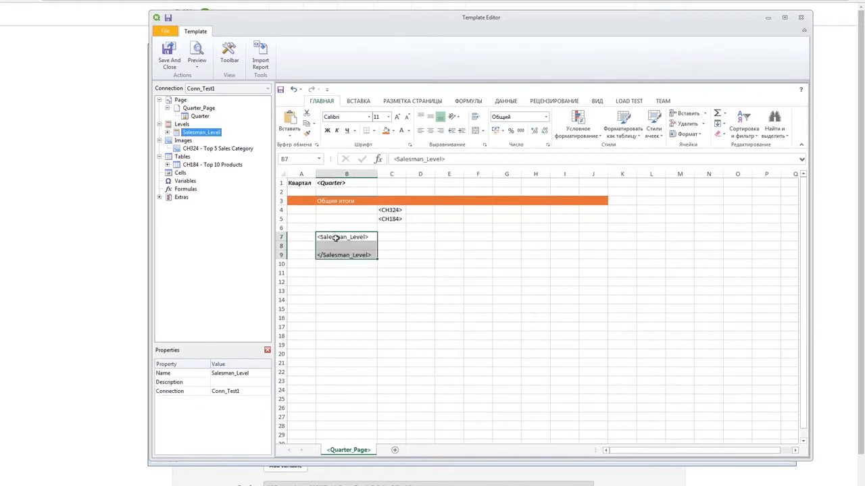
Insert four rows above the closing Salesman_Level tag in row 9 to enlarge the level's range
click(281, 247)
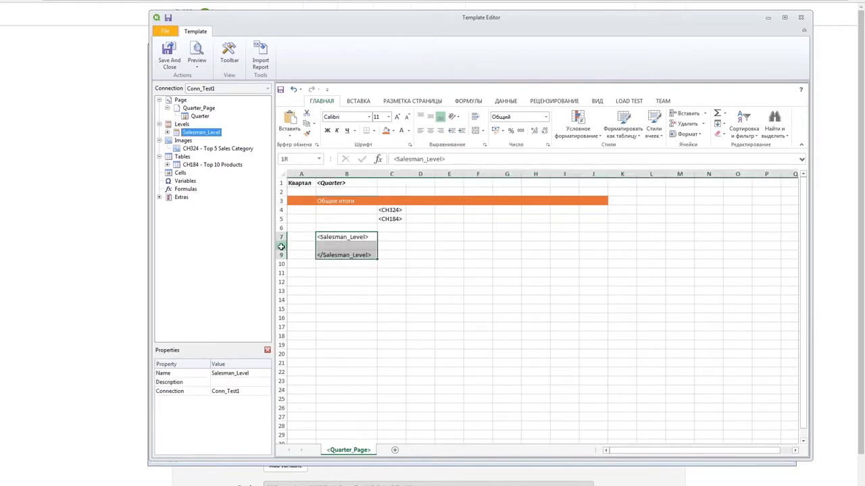
click(281, 255)
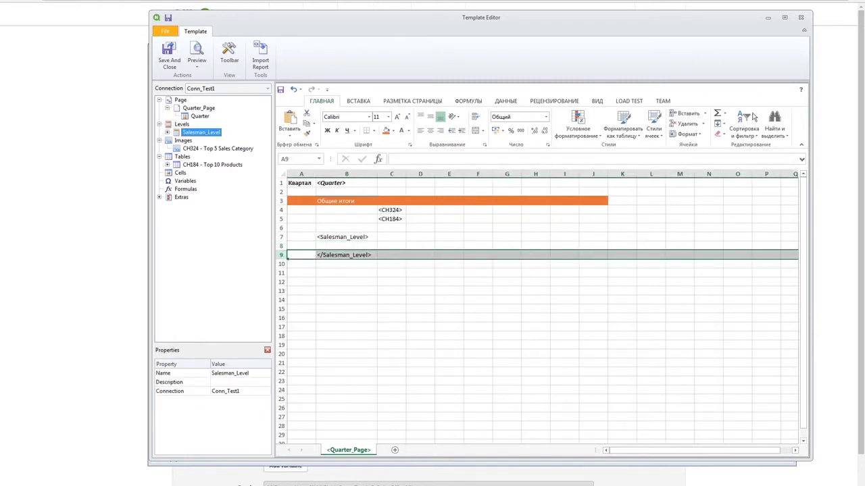
click(677, 114)
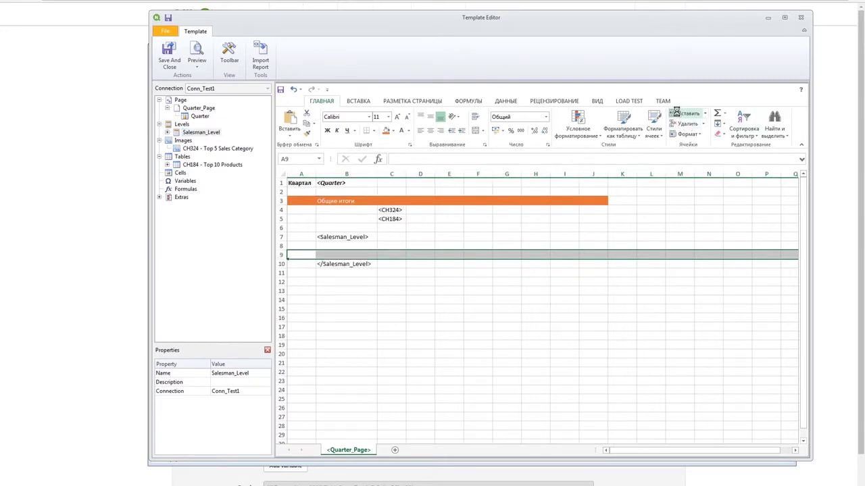
key(ctrl+plus)
key(ctrl+plus)
Enter the label Продавец in cell B8 inside the Salesman level
click(347, 246)
key(ctrl+plus)
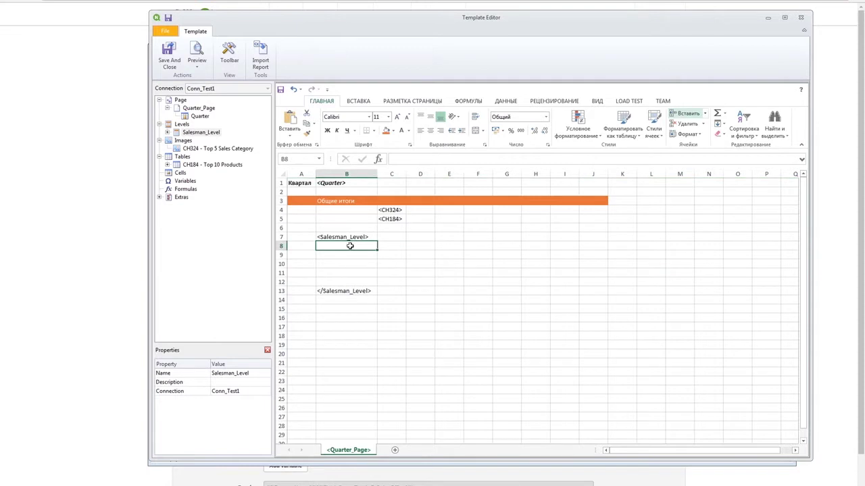
text(Продавец)
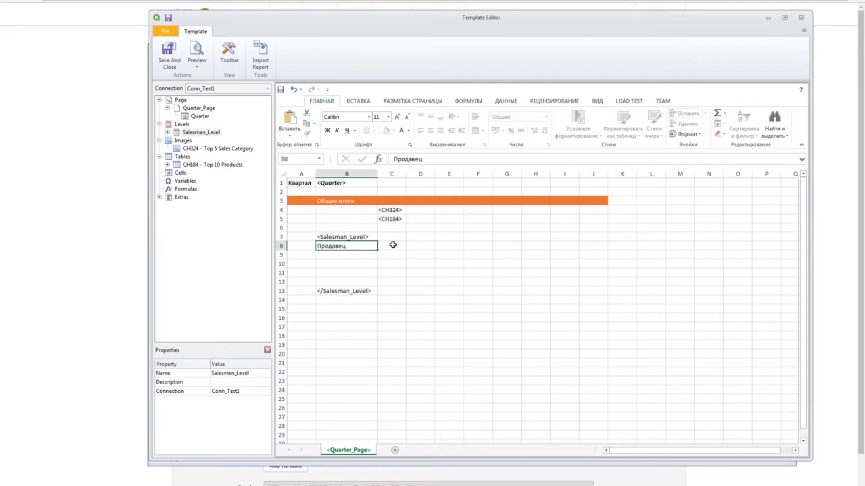
Place the Salesman field tag from the Salesman level in cell C8, beside the Продавец label
click(393, 245)
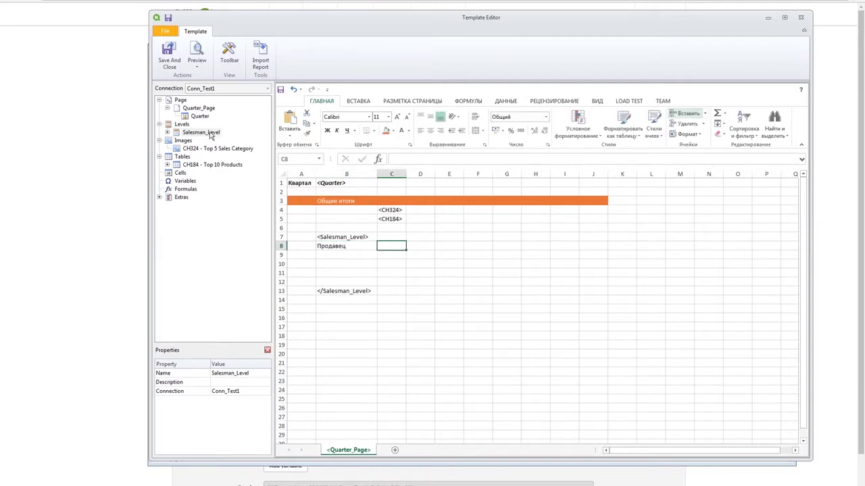
click(168, 133)
click(200, 140)
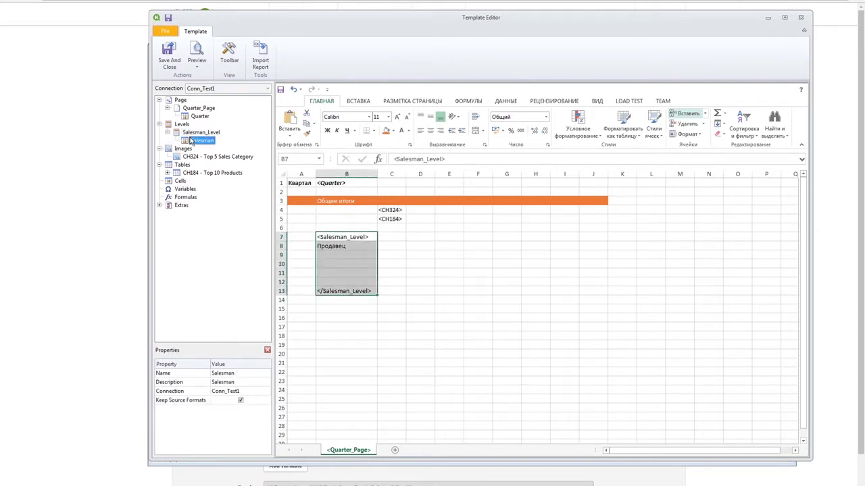
drag(192, 144, 391, 247)
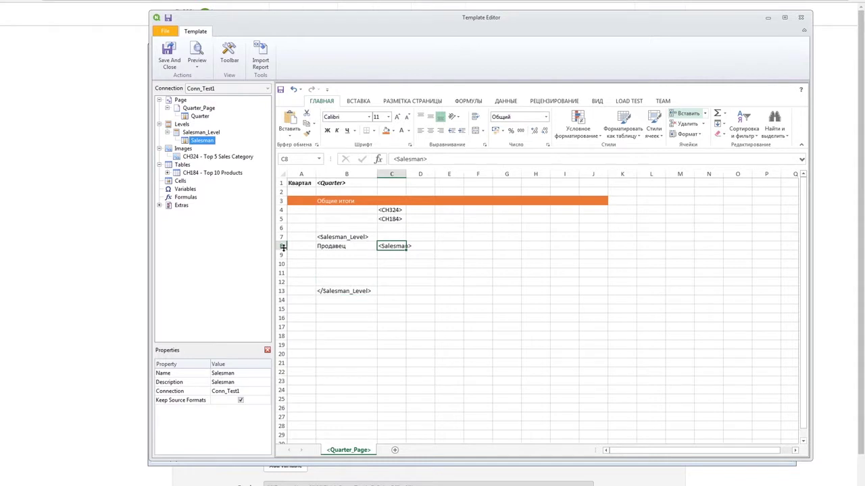
Format the Продавец row across A8:J8 with a blue fill and bold white text
drag(300, 247, 601, 245)
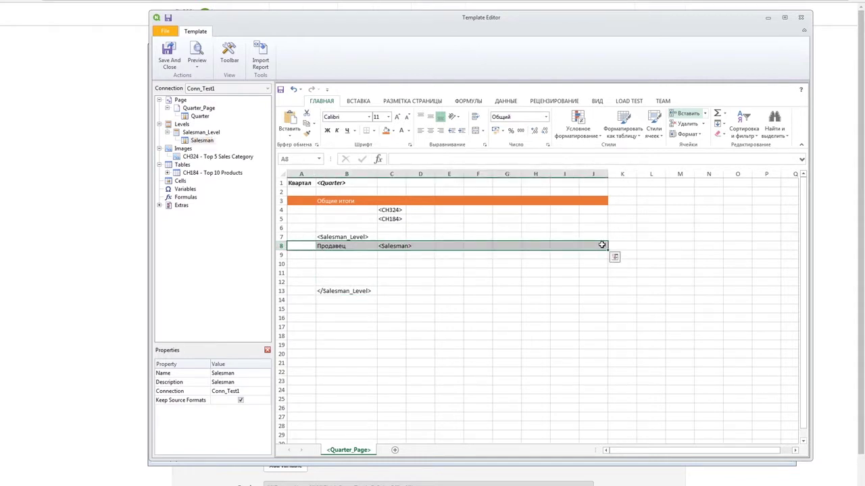
click(394, 131)
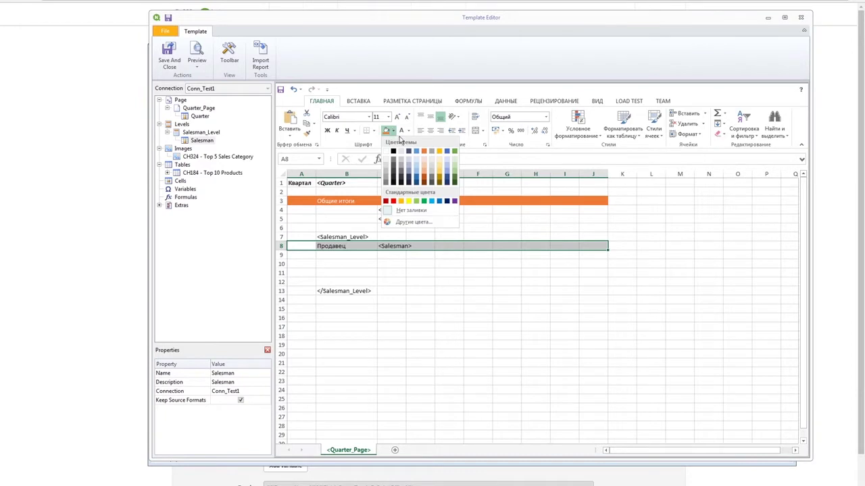
click(439, 202)
click(401, 131)
click(328, 131)
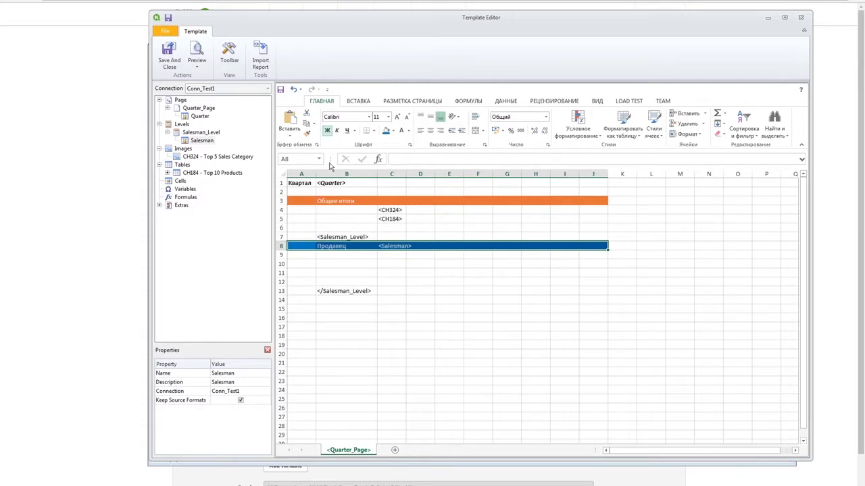
Make the Общие итоги heading in cell B3 bold and widen column C to fit the Salesman tag
click(335, 200)
click(327, 131)
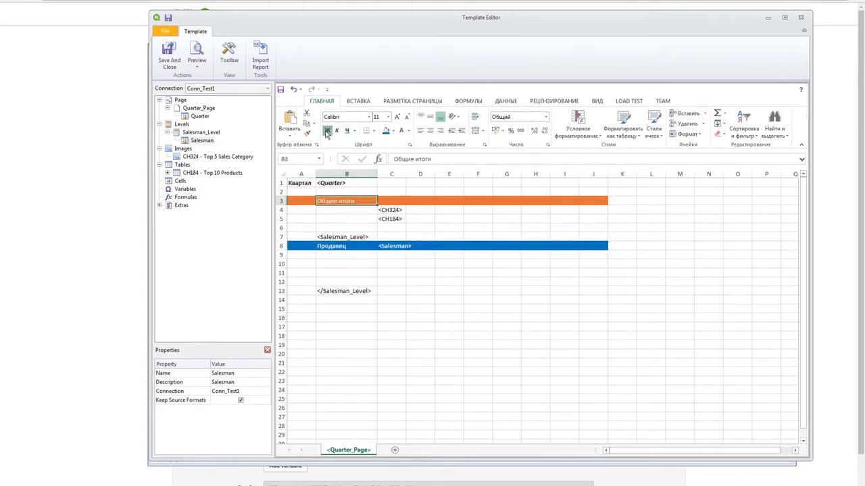
click(407, 288)
drag(405, 175, 434, 175)
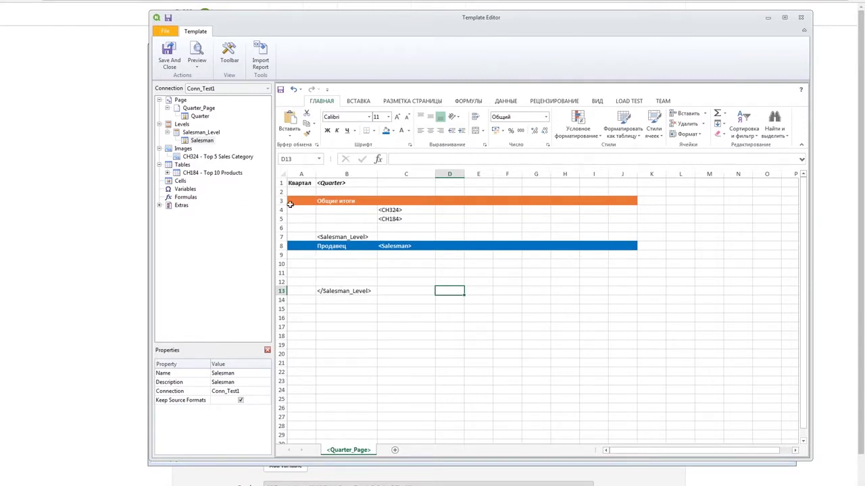
Place the Top 5 Sales Category image tag in cell C9 and the Top 10 Products table tag in cell C10
drag(185, 156, 381, 254)
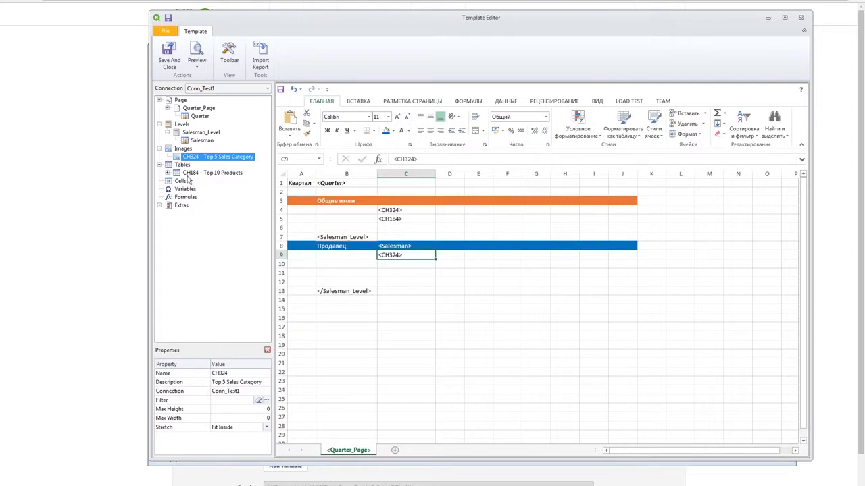
click(196, 173)
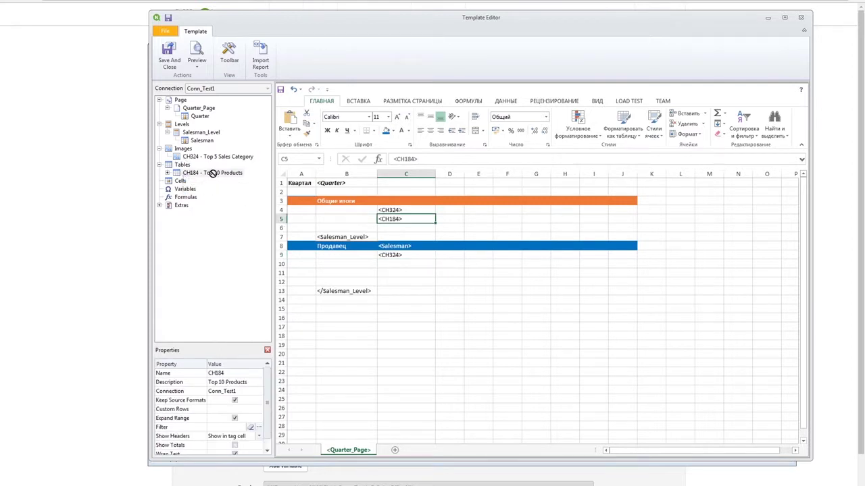
drag(369, 278, 391, 265)
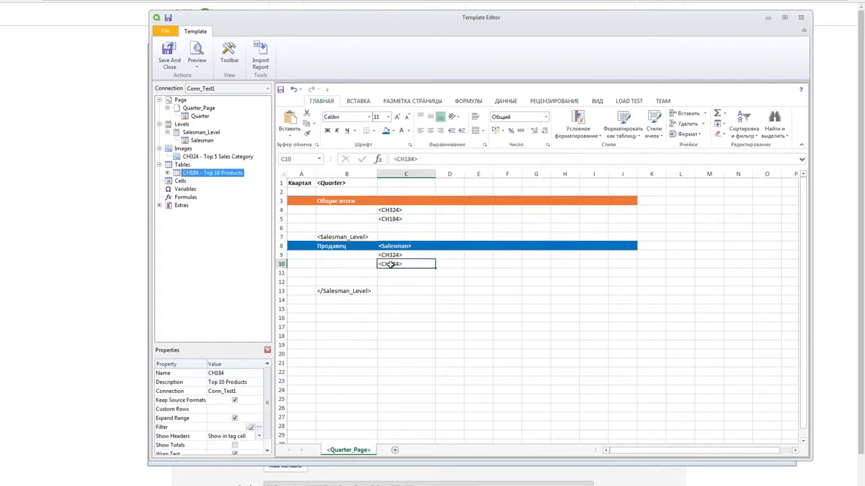
Delete the two empty rows 11 and 12 above the closing Salesman_Level tag
click(279, 282)
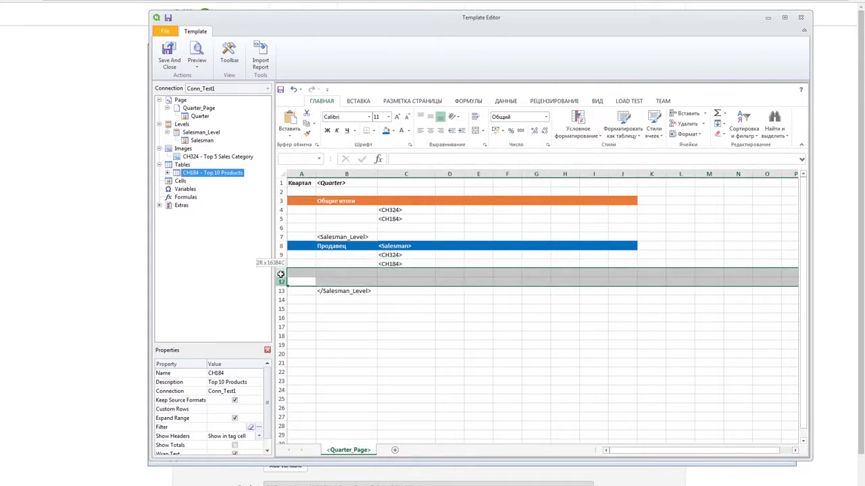
right_click(281, 276)
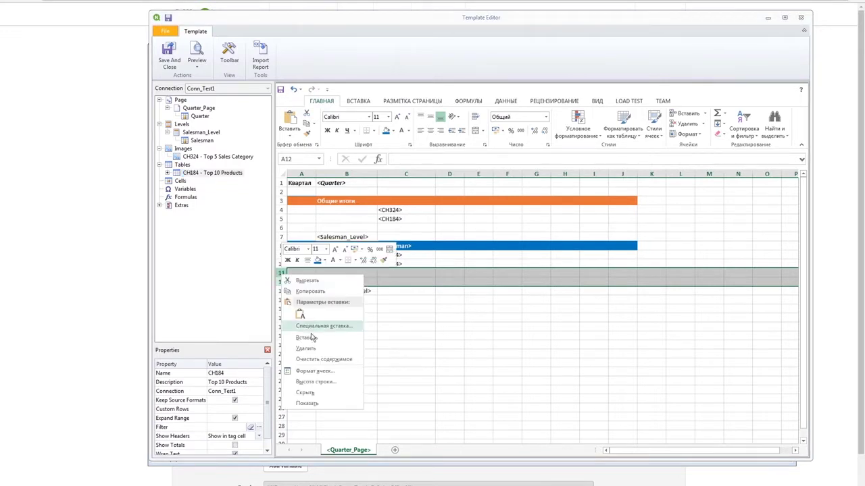
click(305, 348)
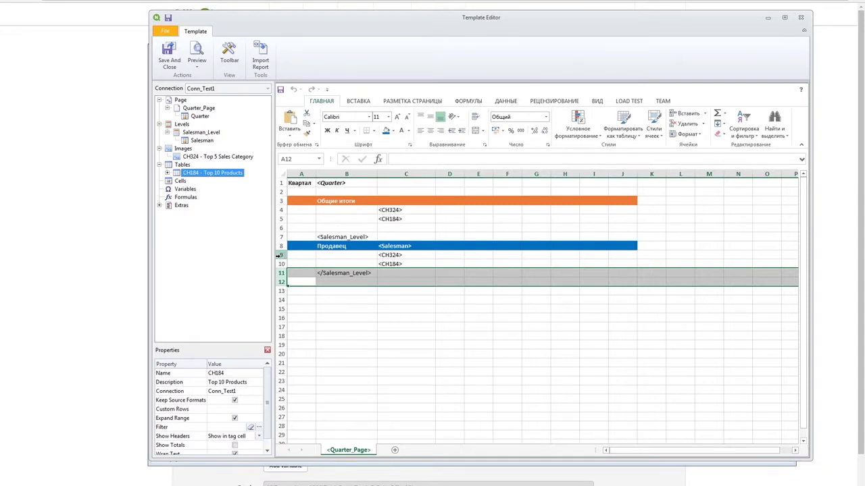
Insert a row above the CH184 tag in row 10 and move the CH324 tag from C9 to C10
click(281, 264)
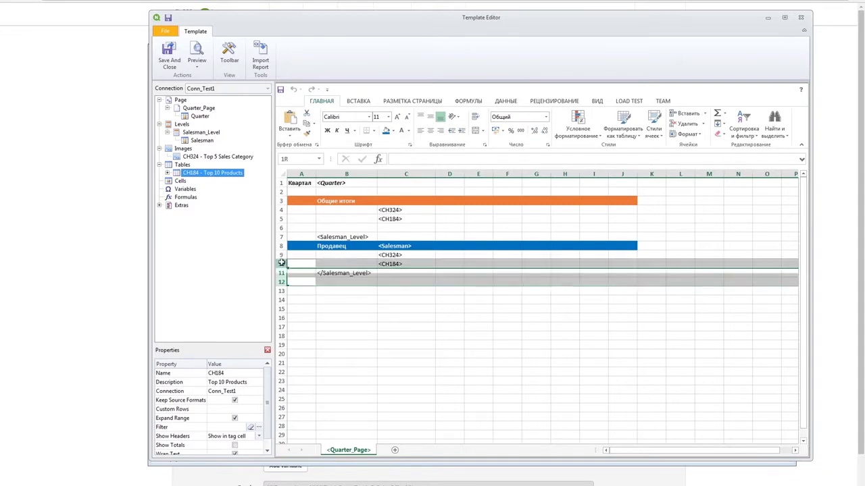
click(686, 114)
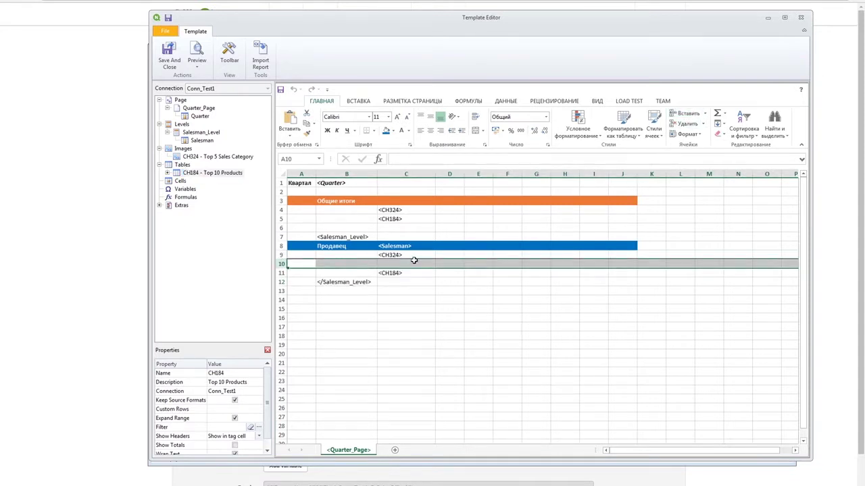
click(401, 256)
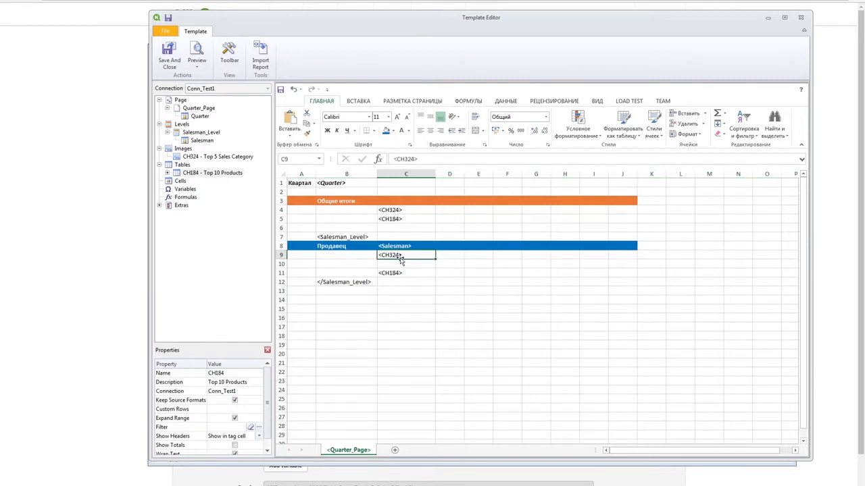
drag(400, 260, 398, 264)
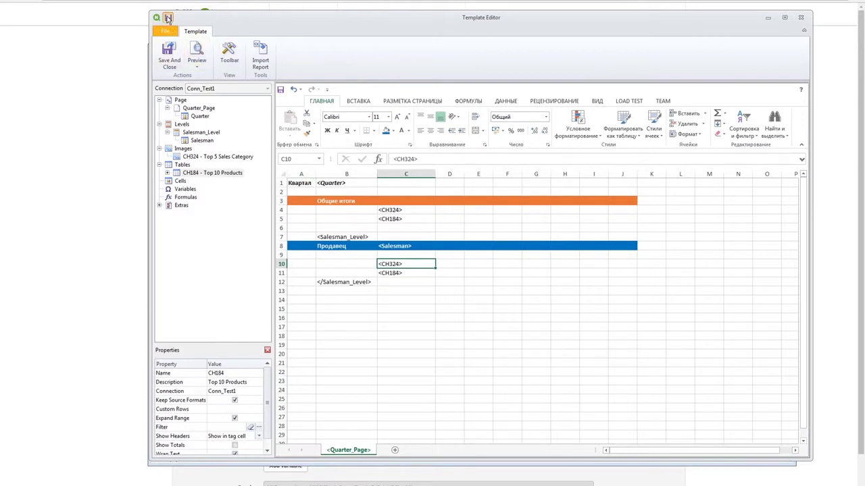
Preview the report and open ExcelTestReport1Paris.xlsx from the generated archive
click(195, 52)
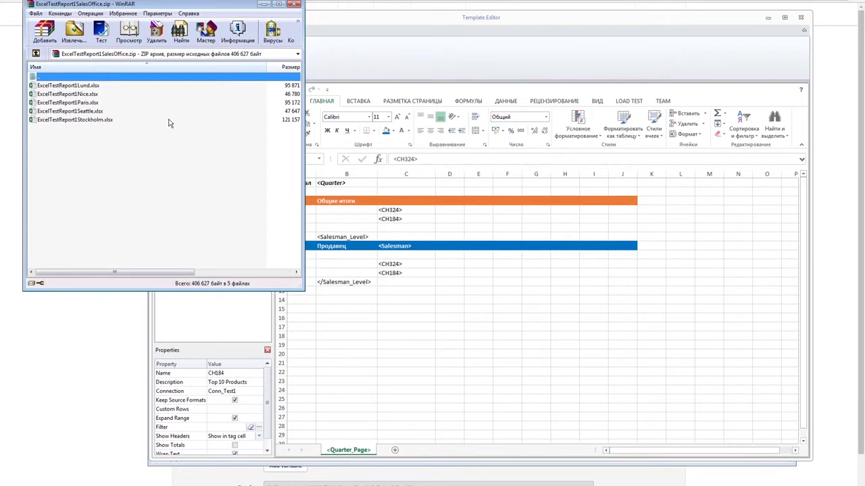
mouse_move(78, 129)
mouse_down()
mouse_move(73, 88)
mouse_move(82, 143)
mouse_up()
click(81, 104)
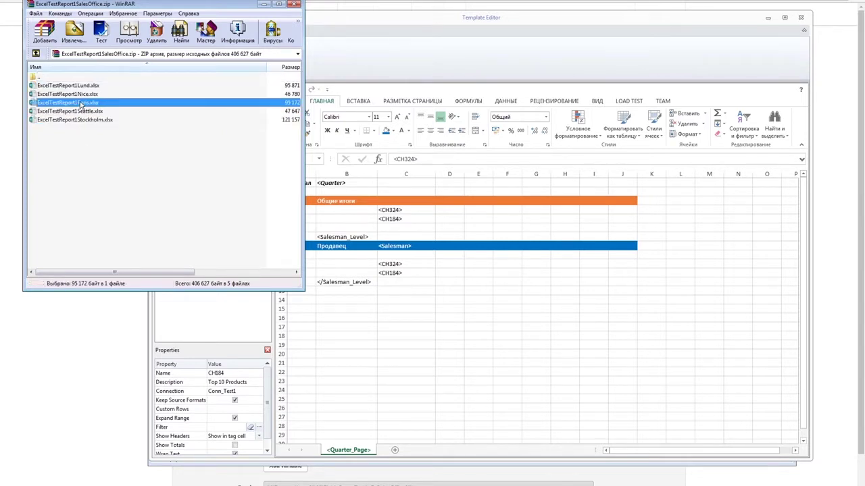
double_click(81, 103)
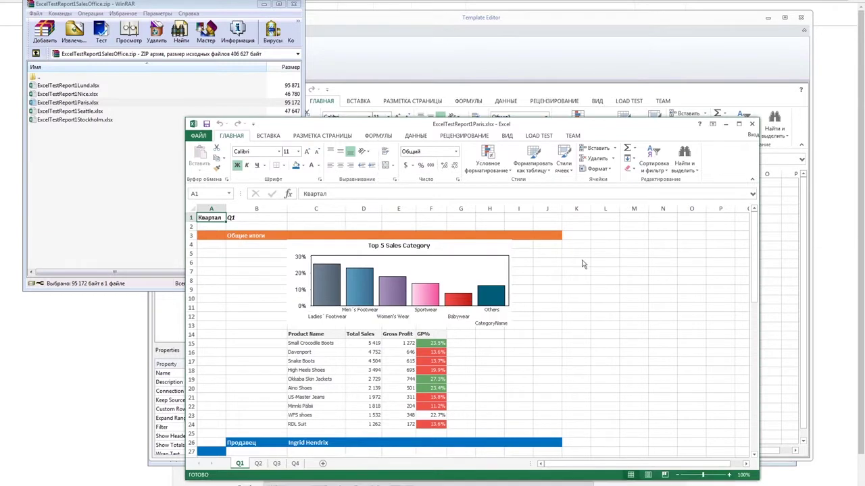
Examine the Paris report's quarter sheets, overall totals and salesman sections, and close the workbook and archive
click(260, 466)
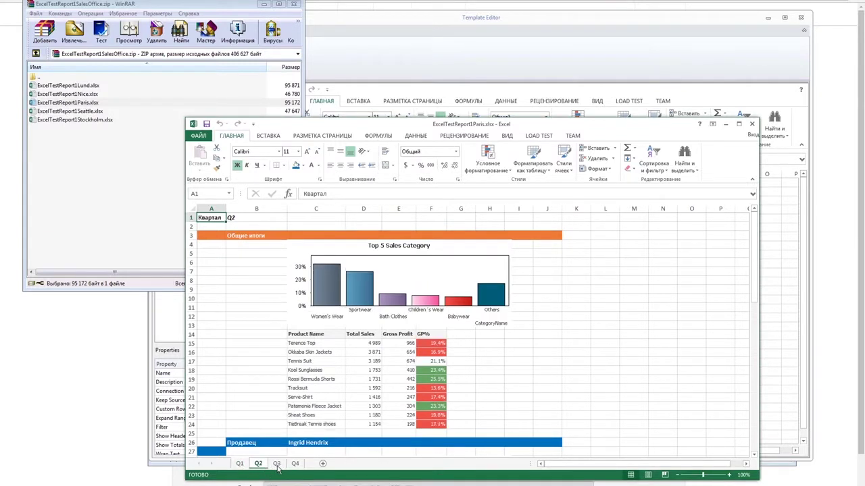
click(276, 464)
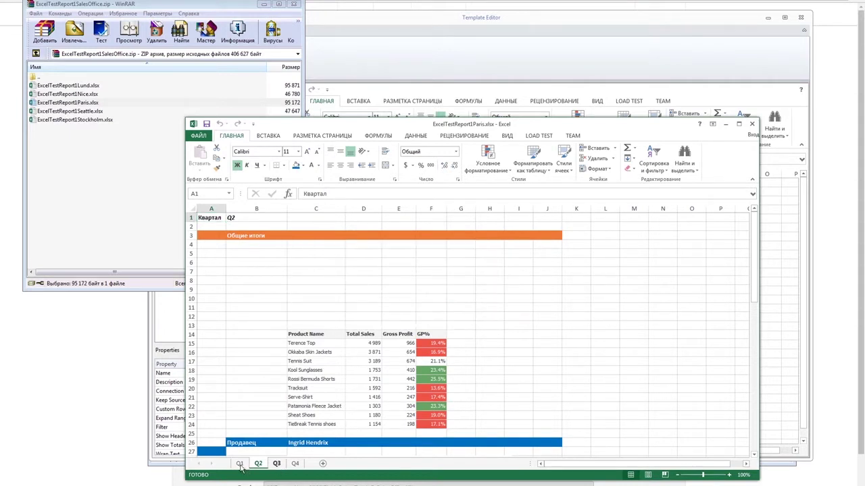
click(239, 465)
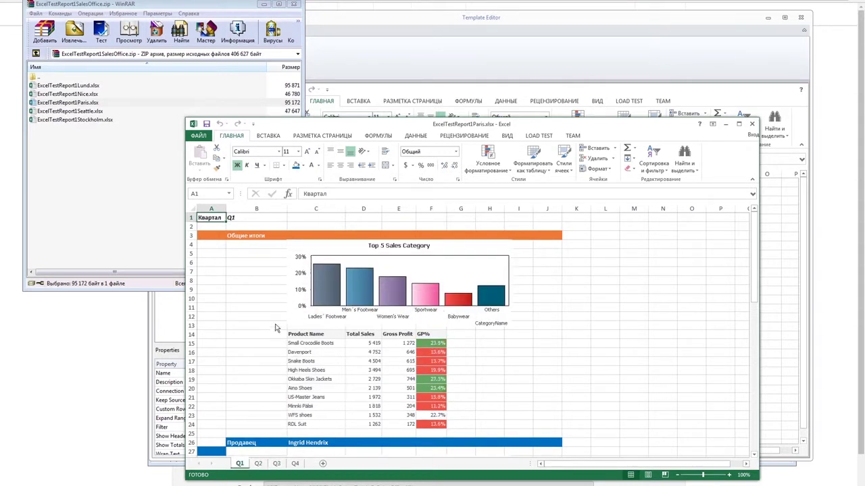
click(238, 219)
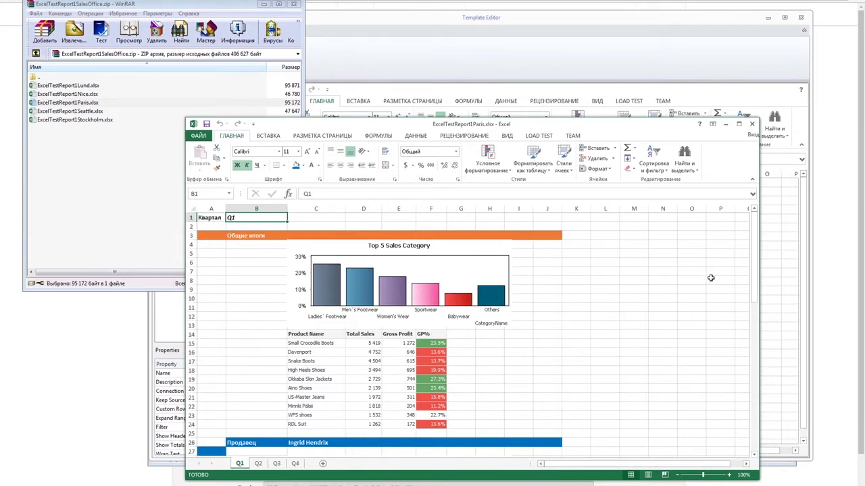
drag(753, 250, 758, 384)
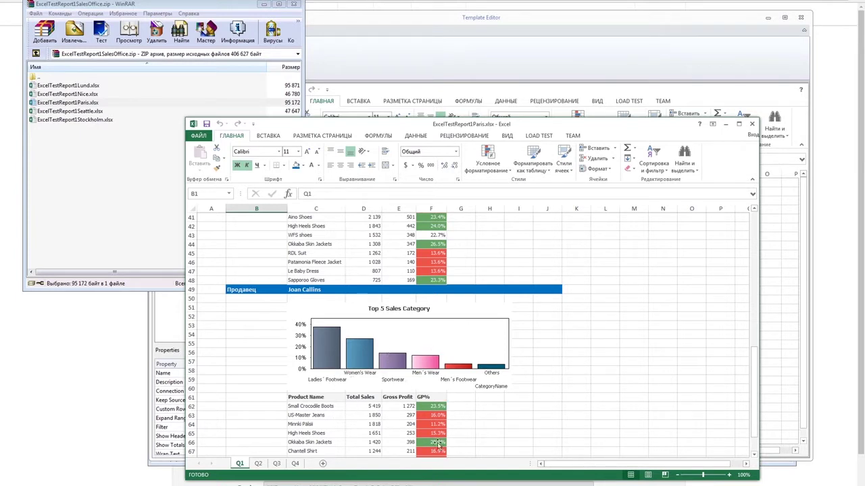
click(368, 435)
key(Up)
key(Right)
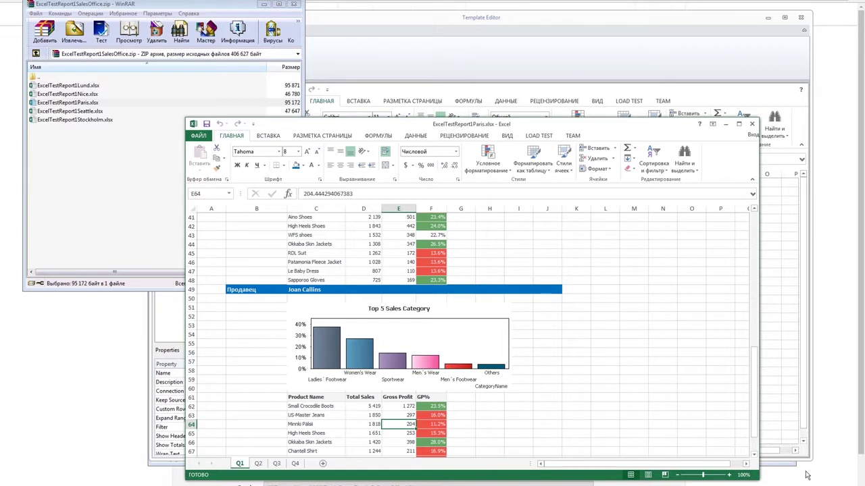
click(751, 124)
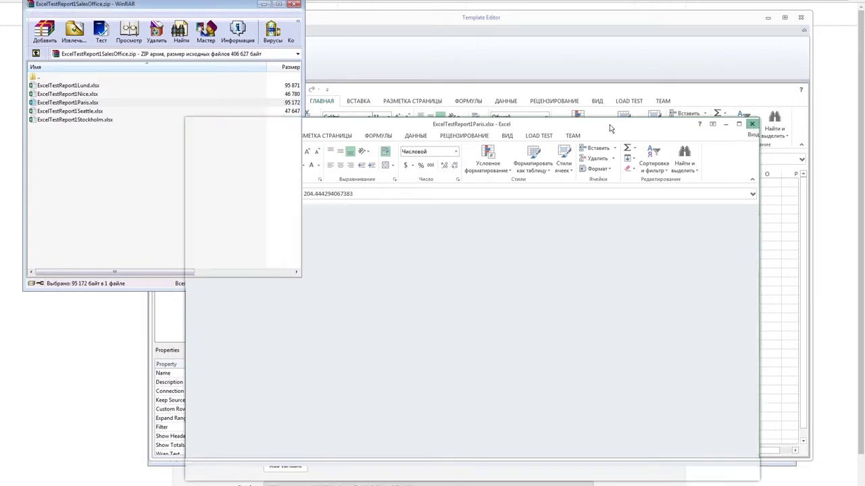
click(295, 6)
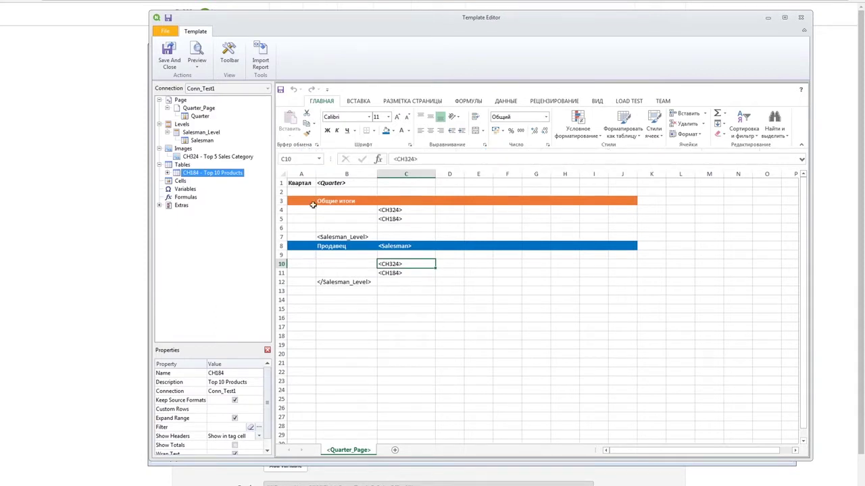
Insert six empty rows at row 2, above the Общие итоги heading
click(279, 192)
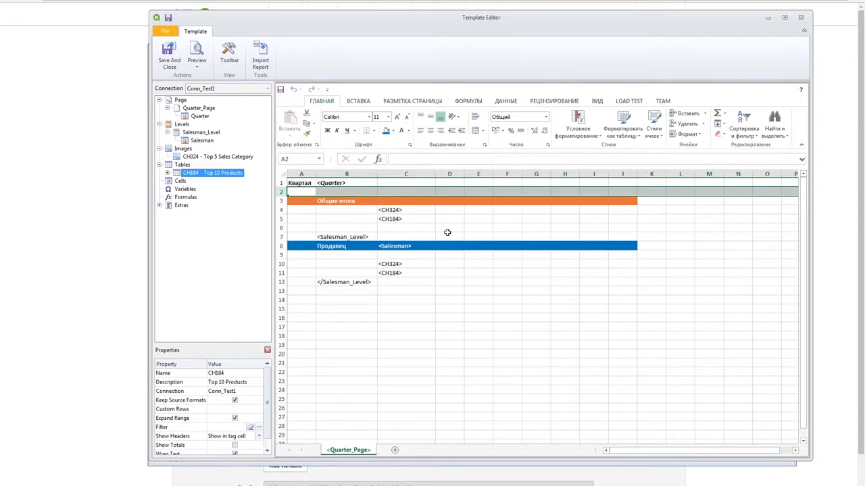
click(686, 115)
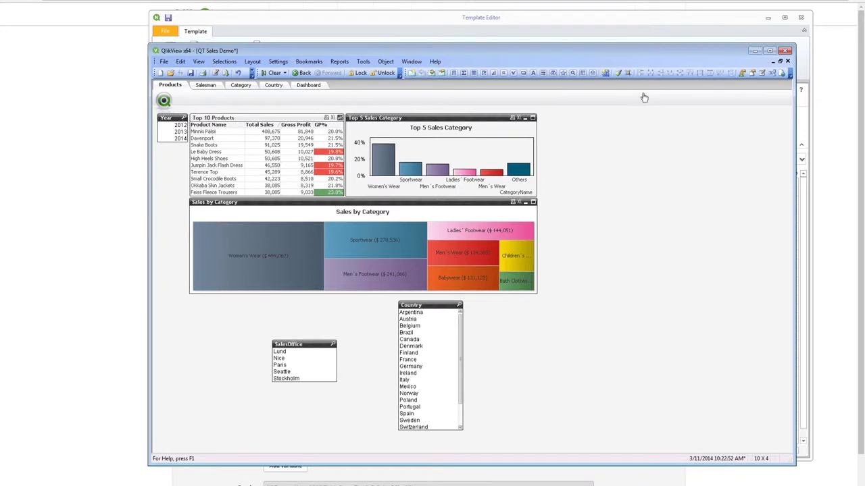
click(642, 18)
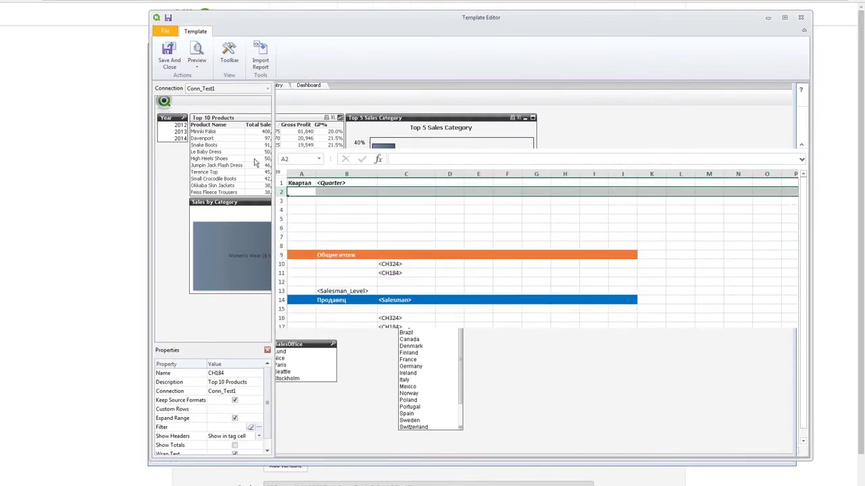
Add the Top 10 Products object (CH184) as a level in the template
click(182, 126)
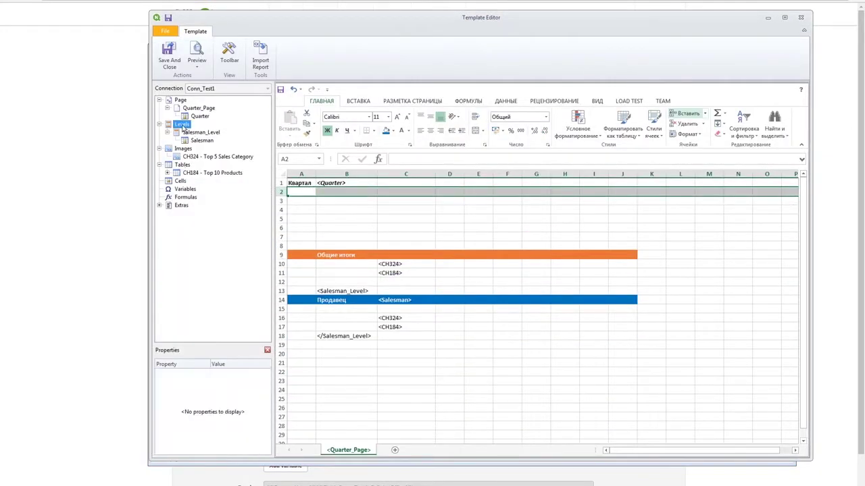
right_click(184, 126)
click(197, 132)
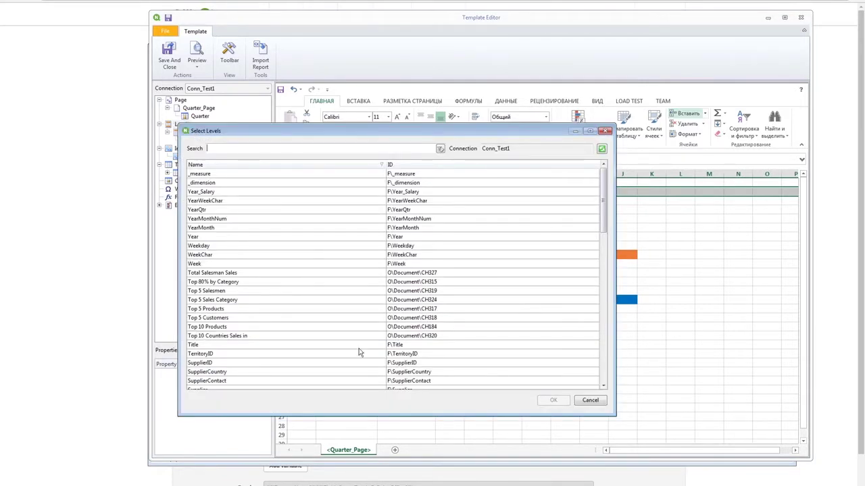
text(184)
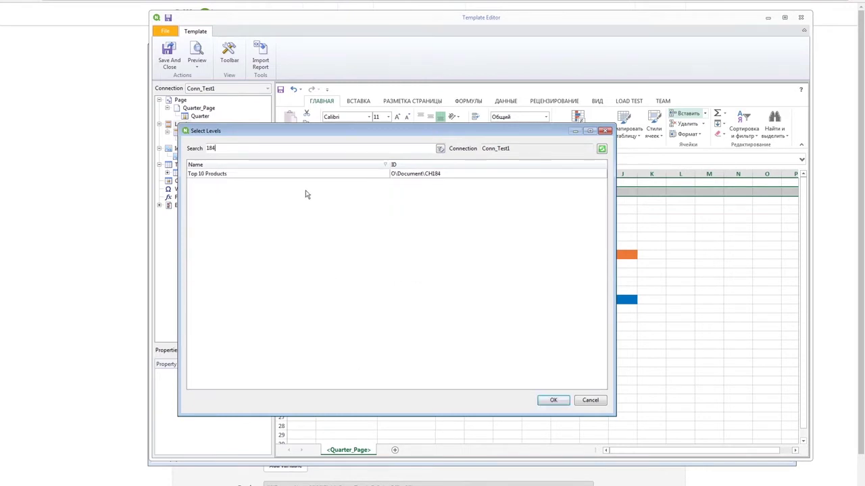
click(296, 175)
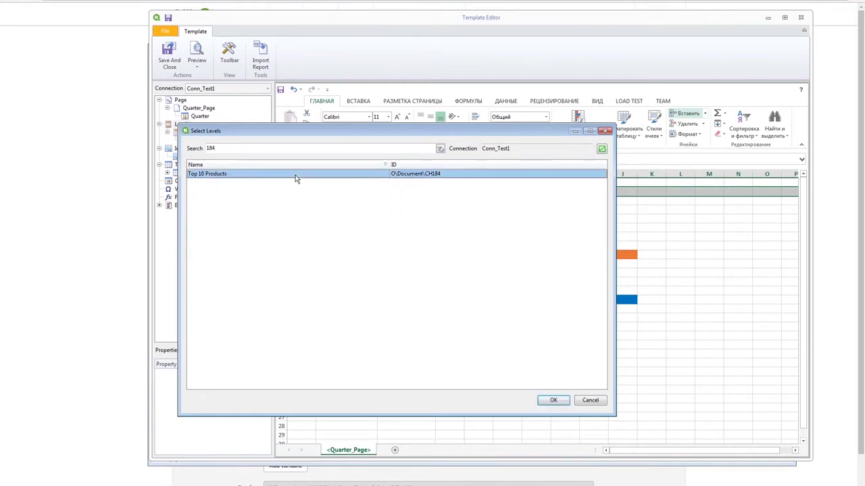
double_click(295, 175)
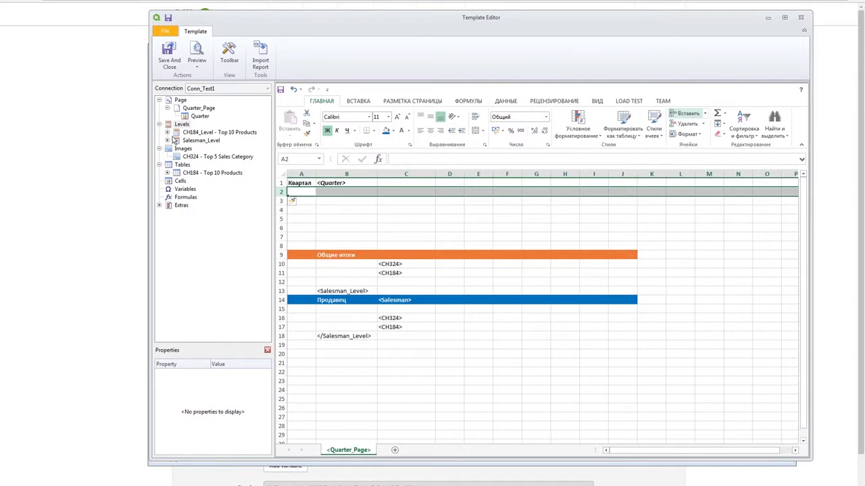
Place the CH184_Level tags in B4 and B6 and remove the bold and italic formatting from A2:D7
click(168, 133)
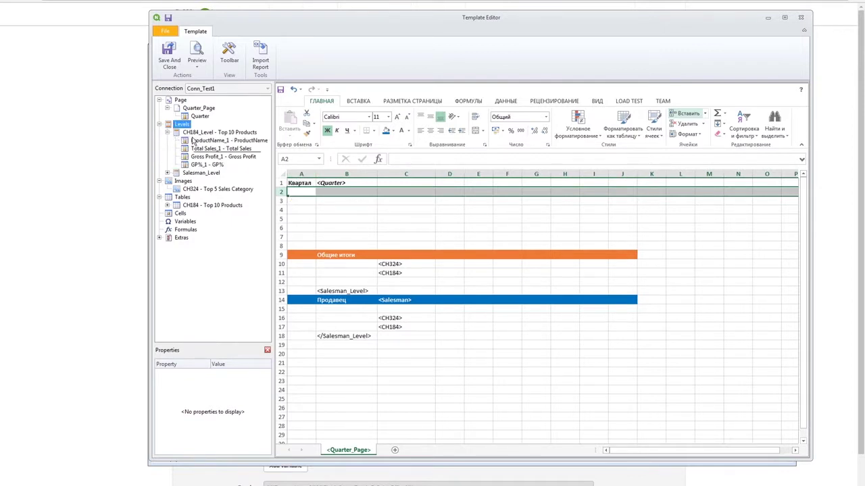
drag(191, 137, 331, 212)
click(393, 222)
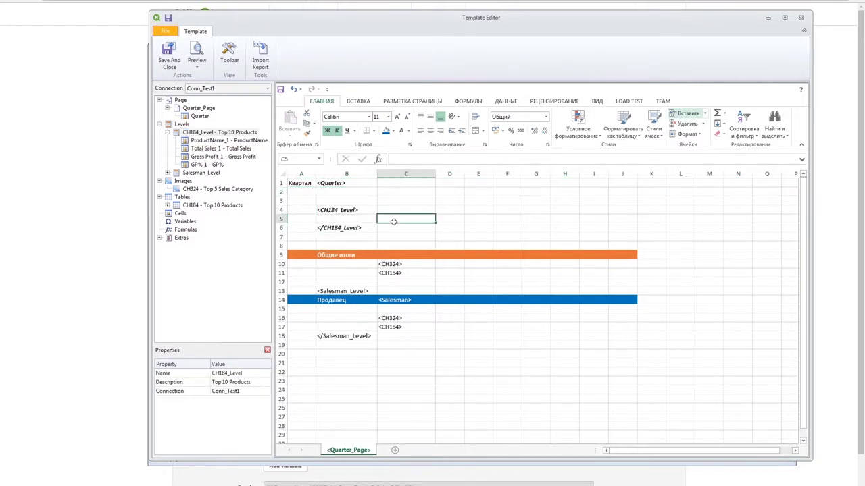
drag(445, 235, 302, 194)
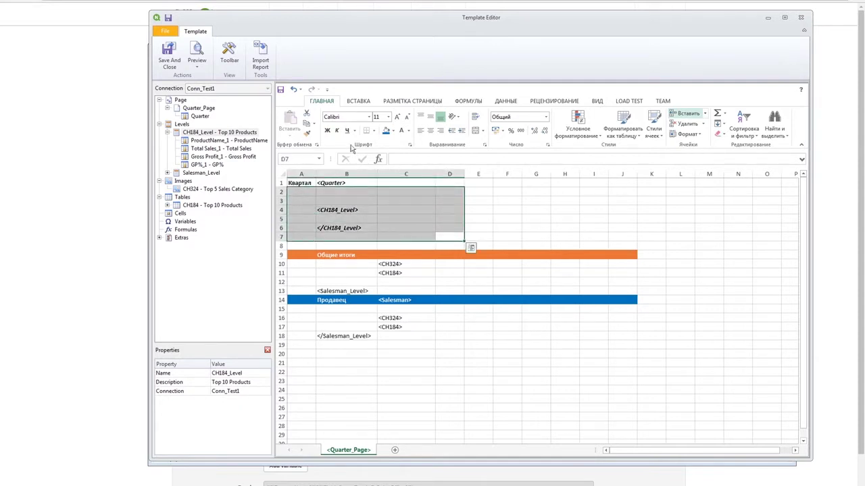
click(337, 131)
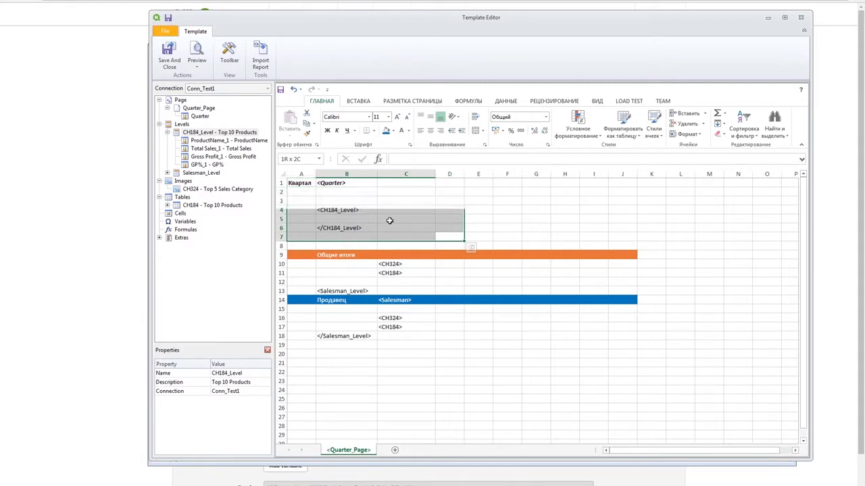
click(390, 220)
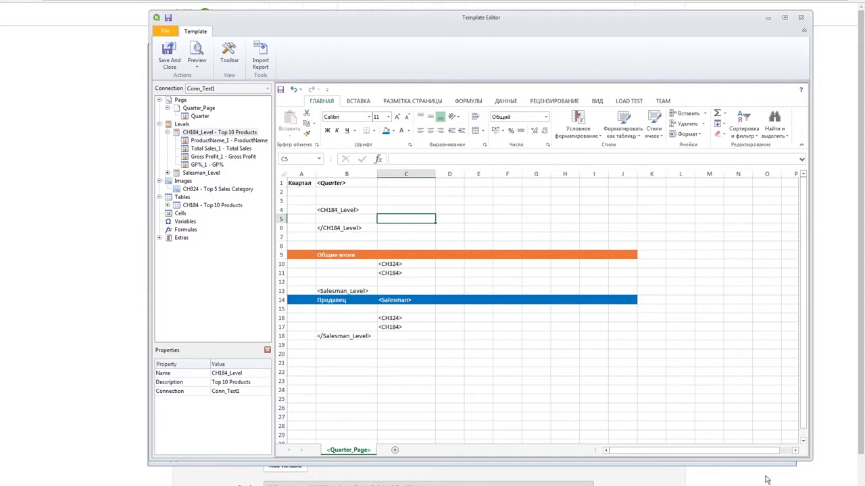
Place the ProductName_1 tag in C5 and the Total Sales_1 tag in D5, between the CH184_Level tags
click(224, 141)
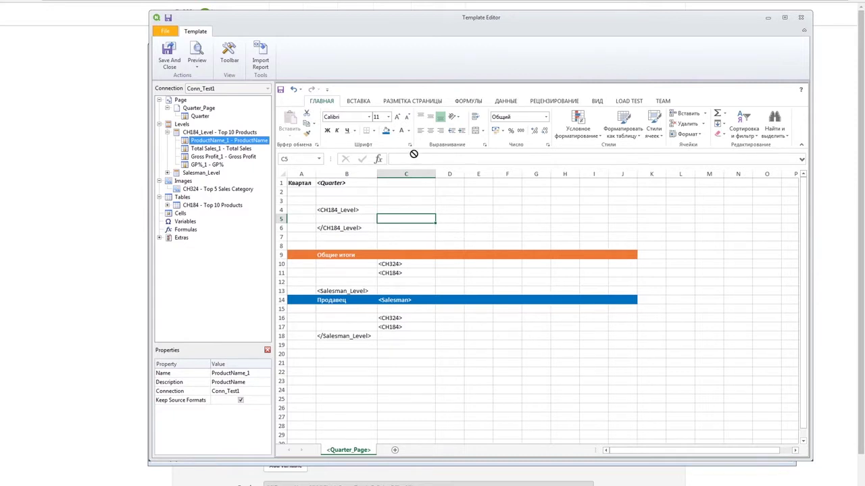
click(405, 220)
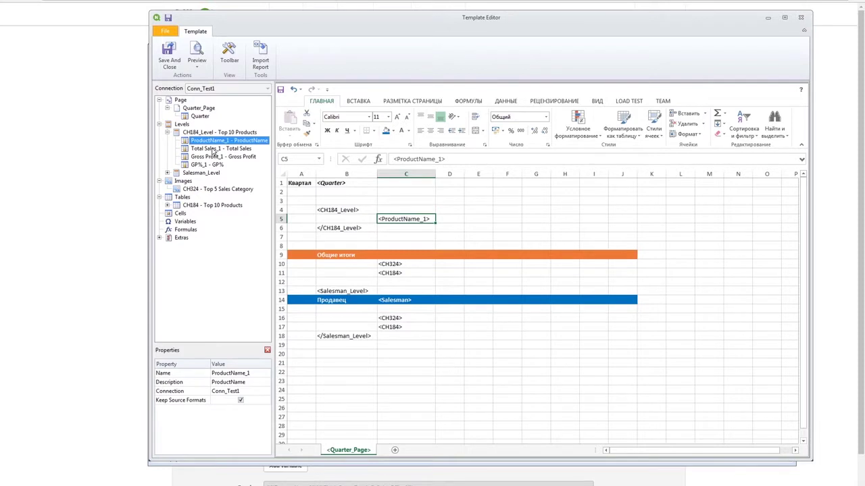
drag(213, 150, 452, 223)
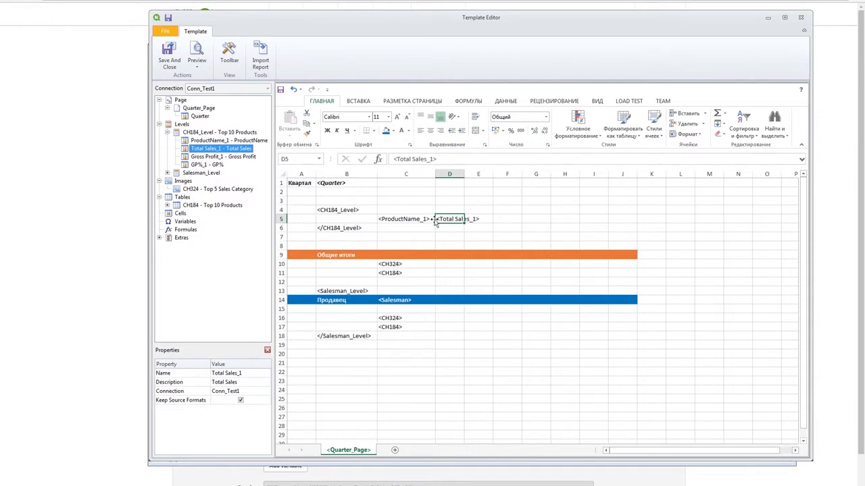
Insert a clustered column chart, place it beside the CH184_Level block and shrink it to fit above the Общие итоги heading
click(358, 102)
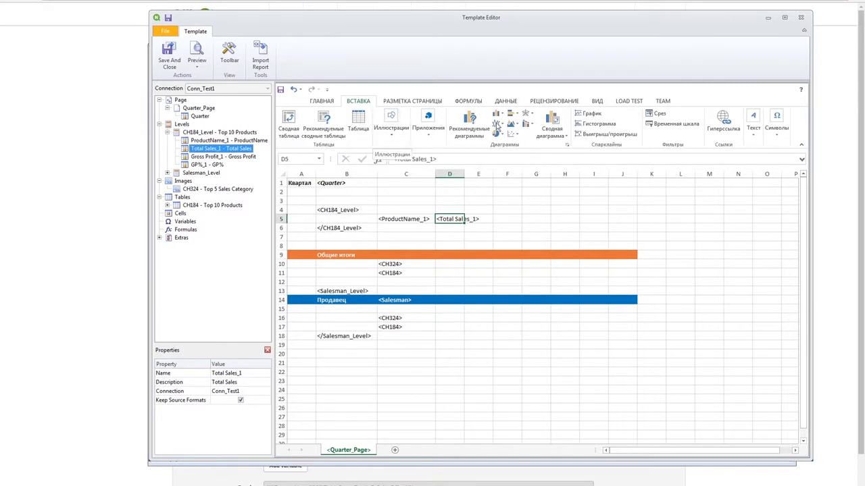
click(498, 116)
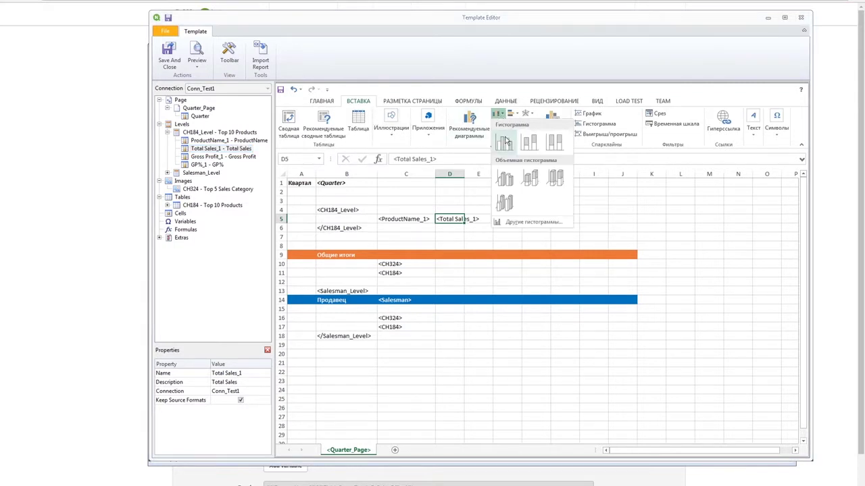
click(504, 140)
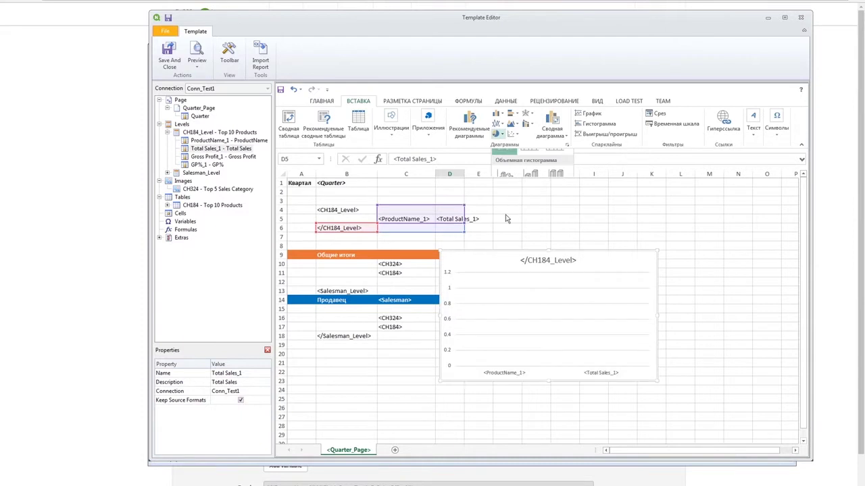
drag(489, 252, 539, 179)
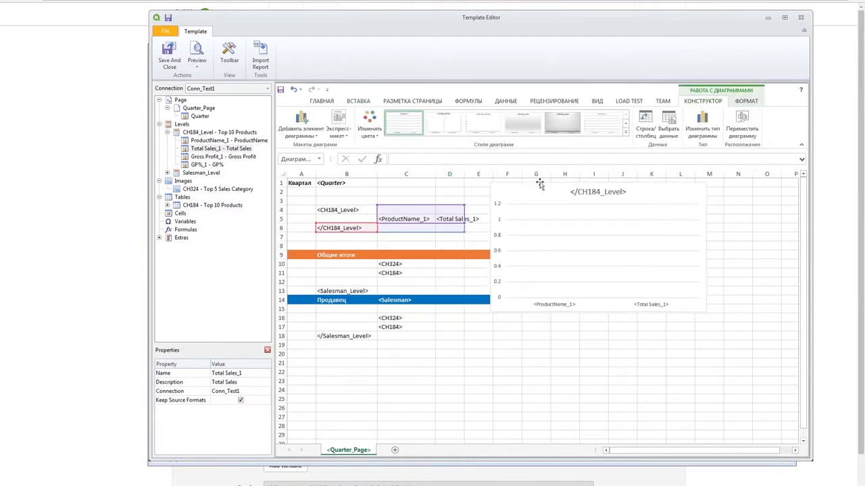
drag(708, 312, 706, 245)
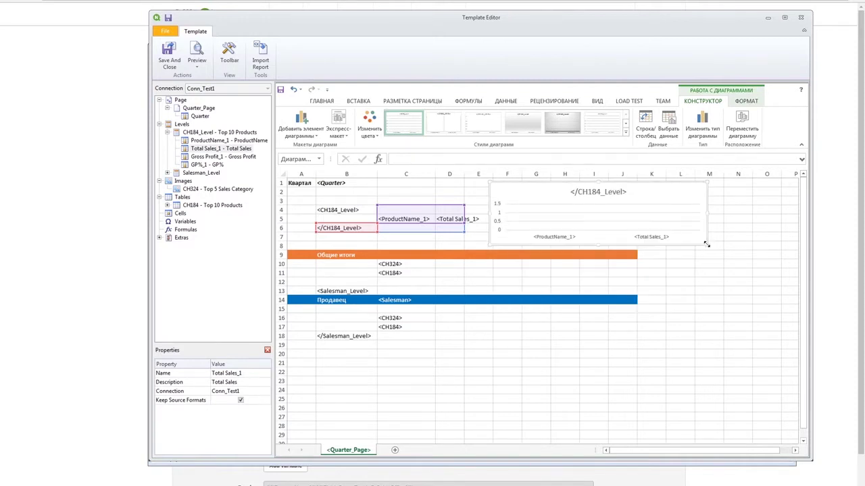
Replace the chart's default data series with a series named График that takes its values from C3:C5
right_click(535, 218)
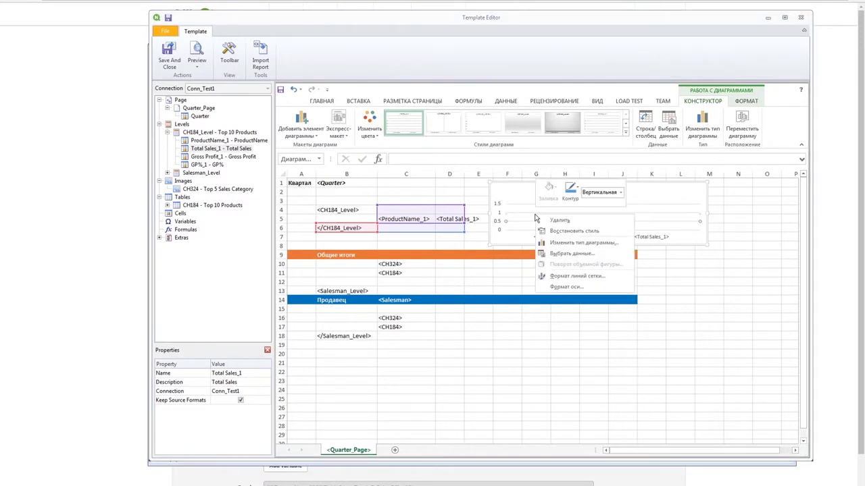
click(555, 251)
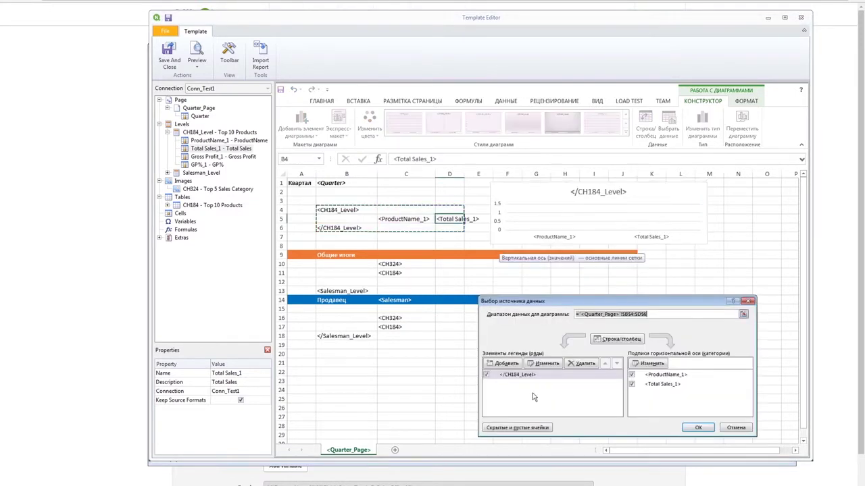
click(578, 365)
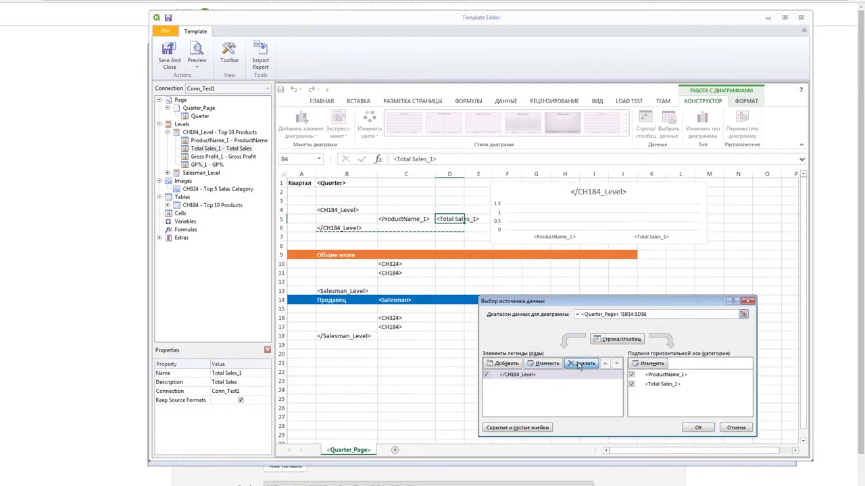
click(506, 365)
drag(402, 208, 399, 227)
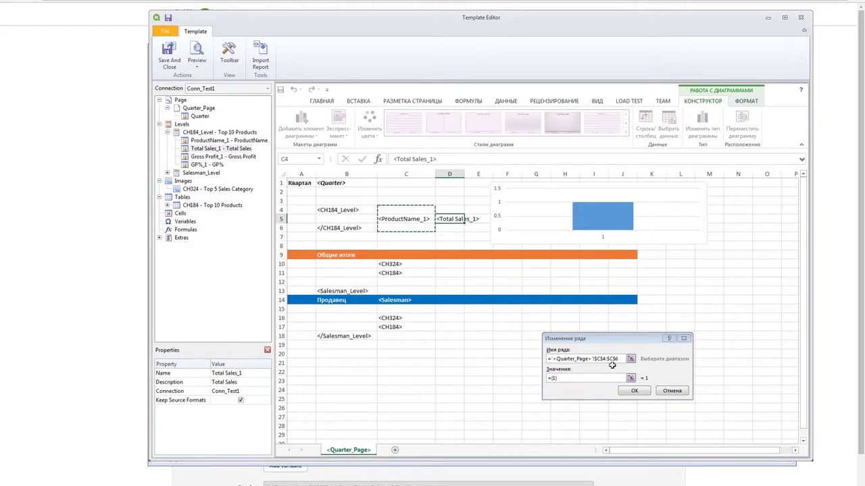
drag(619, 359, 549, 360)
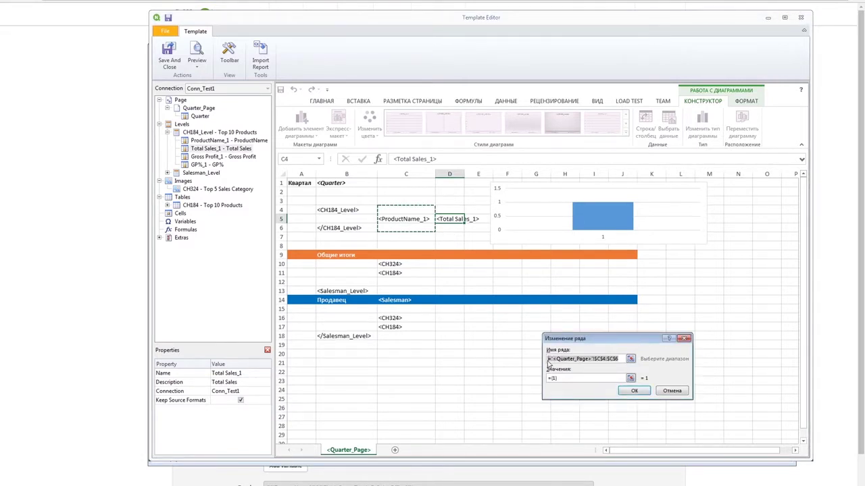
text(График)
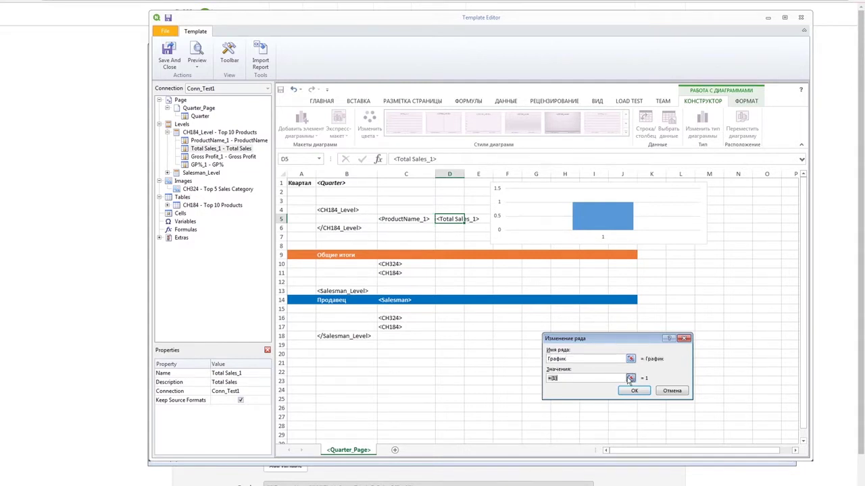
click(630, 378)
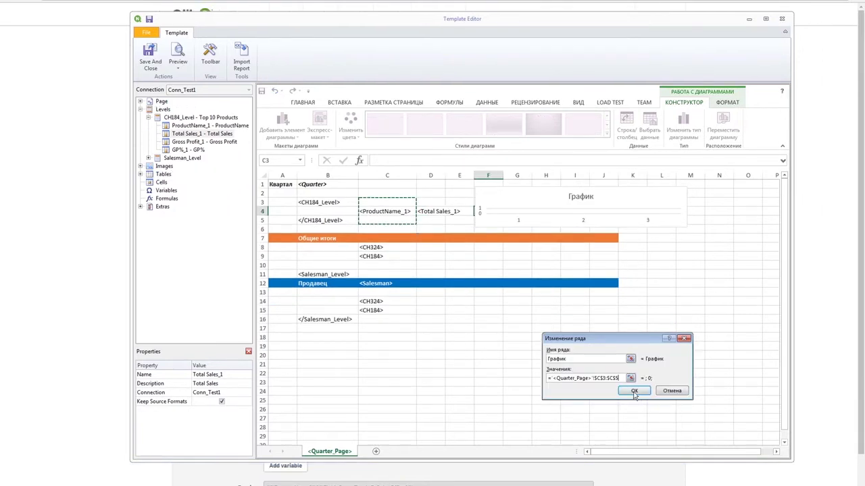
click(634, 391)
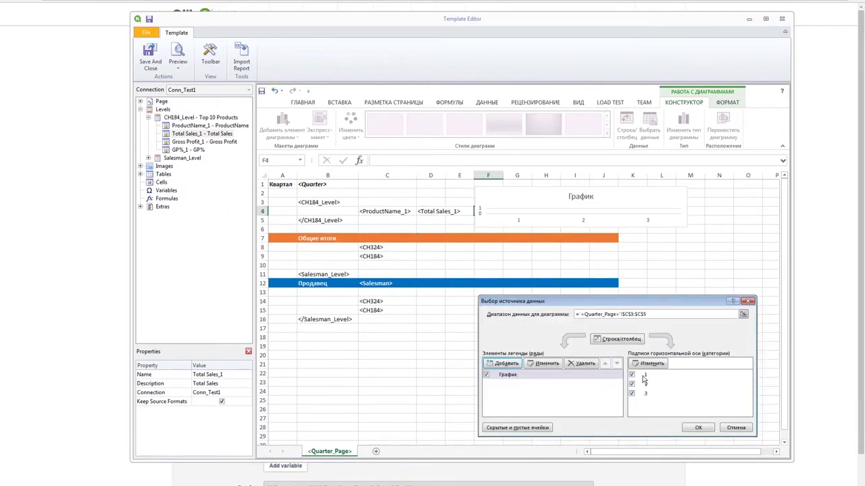
Set the chart's horizontal axis labels to the range C3:C5 around the ProductName_1 tag
click(645, 375)
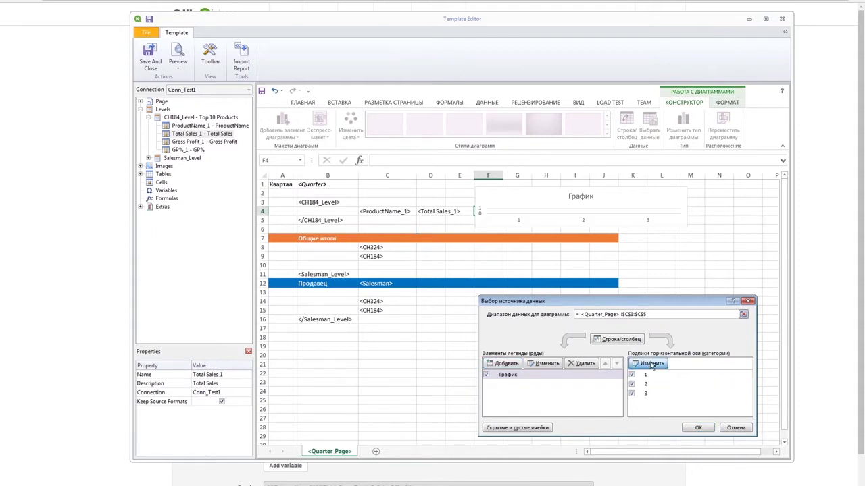
click(651, 364)
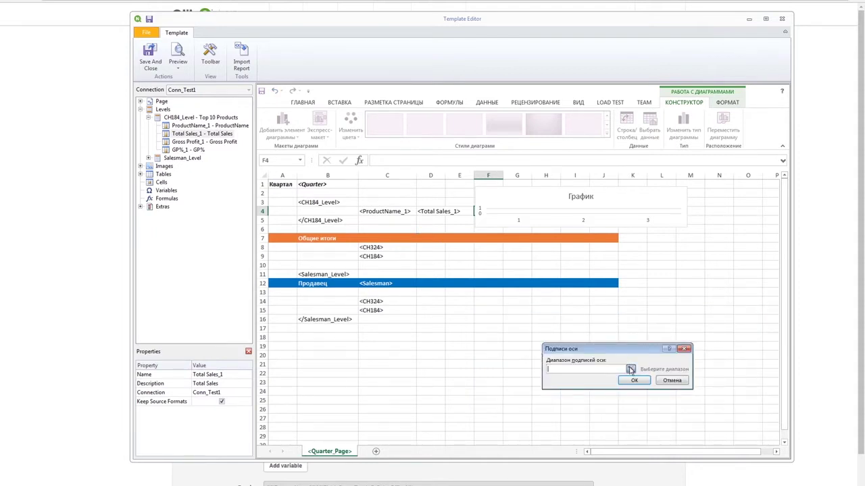
click(630, 370)
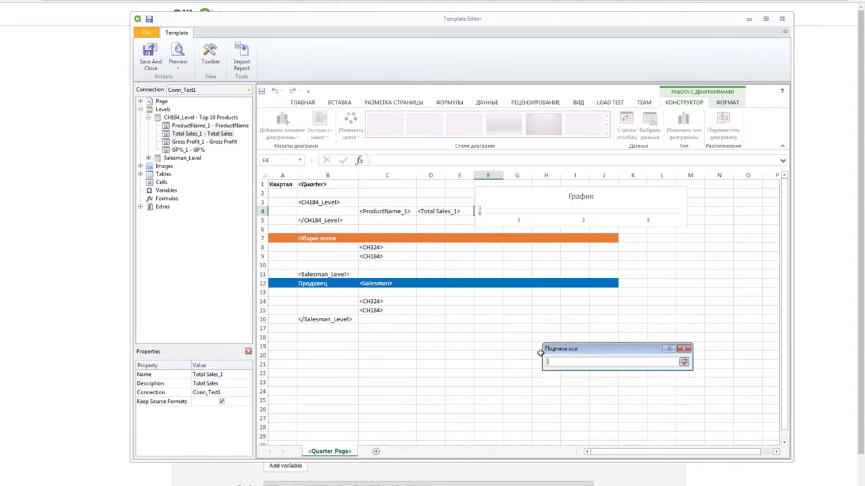
click(392, 201)
drag(391, 215, 391, 220)
click(684, 362)
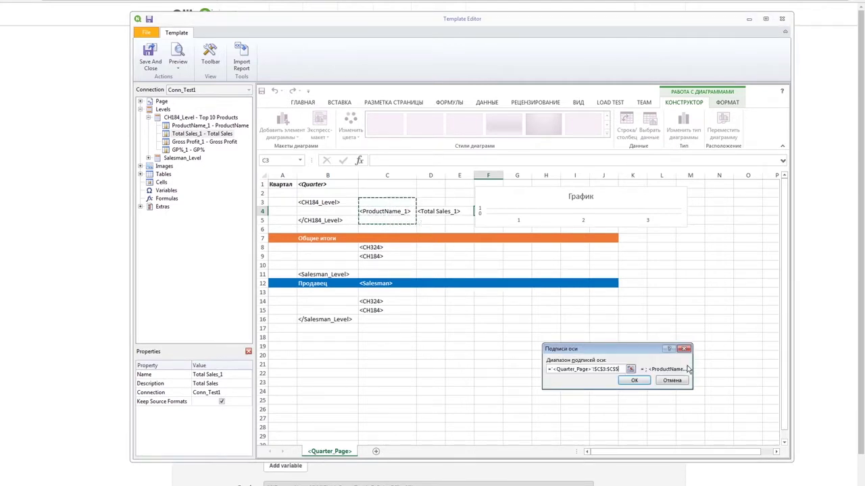
click(635, 381)
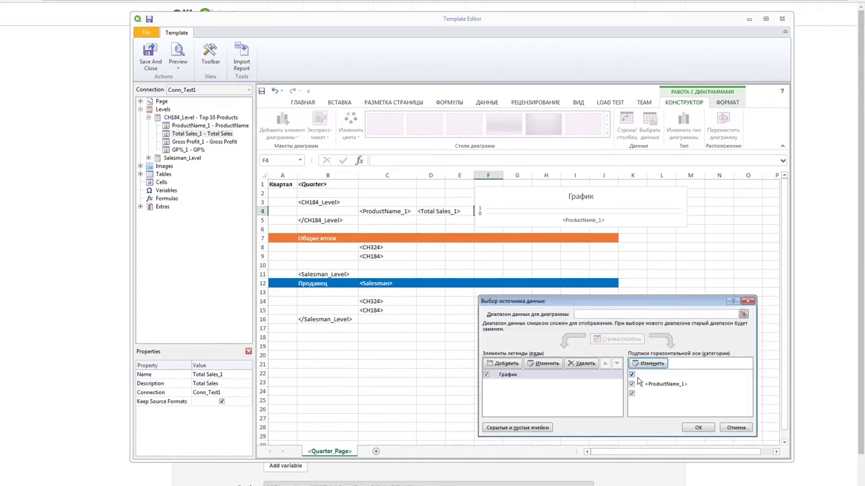
Change the values of the chart's График series to the range D3:D5 around the Total Sales_1 tag
click(514, 377)
click(547, 363)
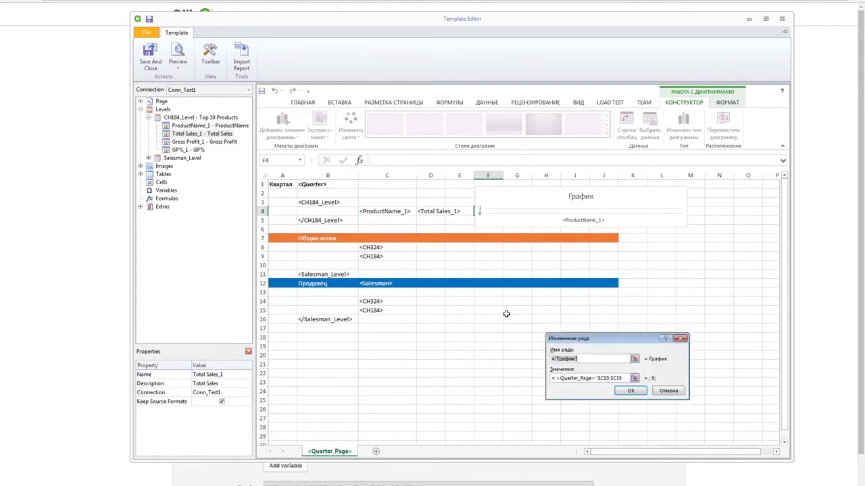
click(633, 379)
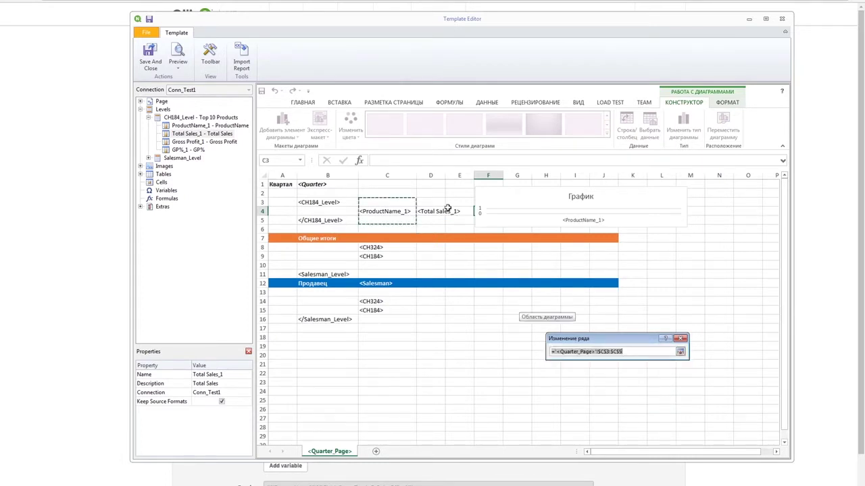
drag(439, 202, 434, 216)
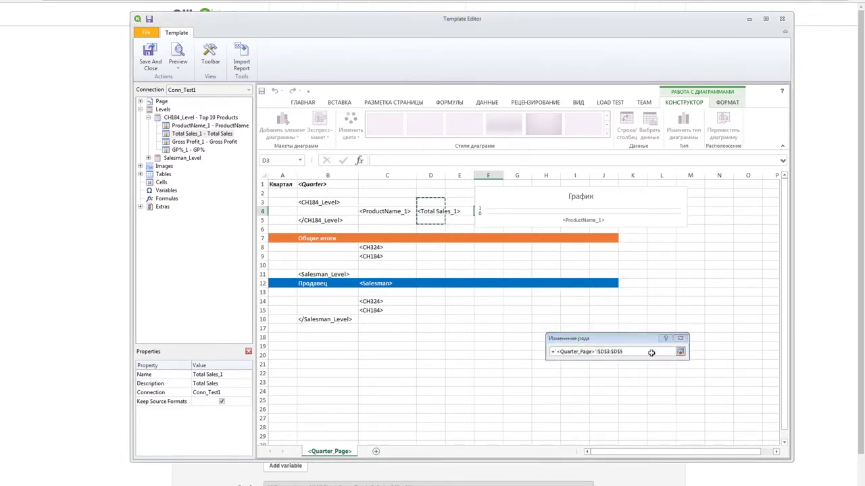
click(680, 352)
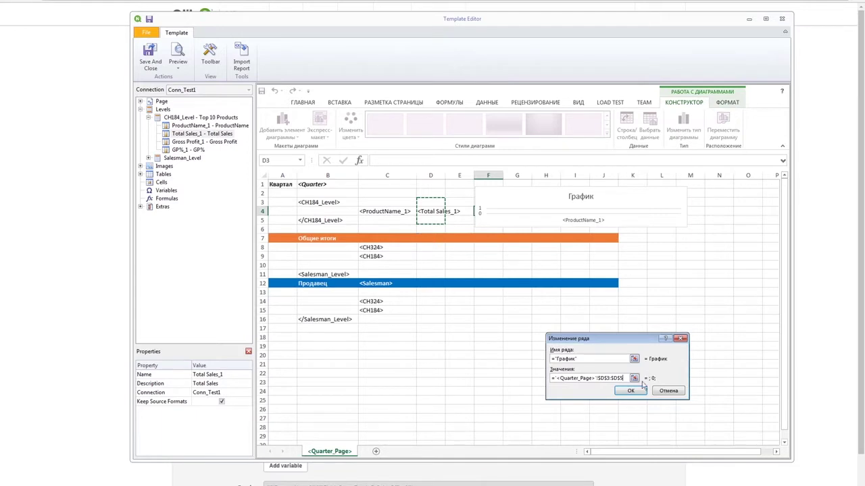
click(629, 391)
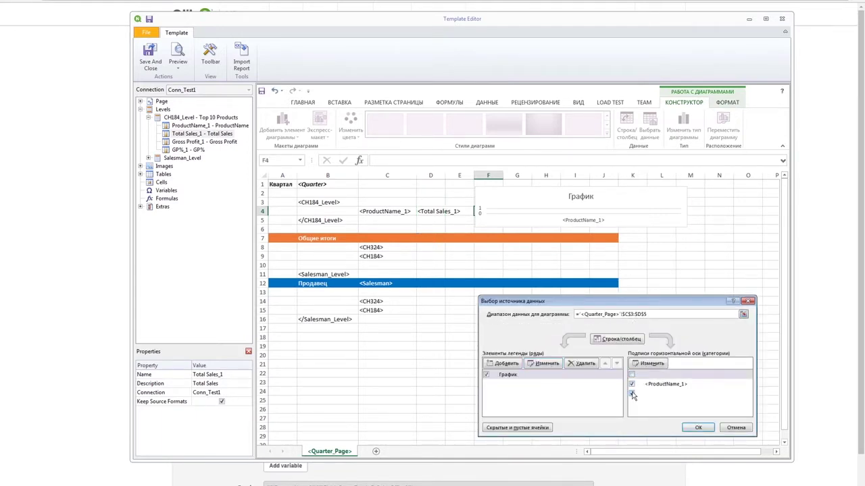
Exclude only the last blank category from the chart's horizontal axis, apply the data source and make the chart slightly taller
click(631, 394)
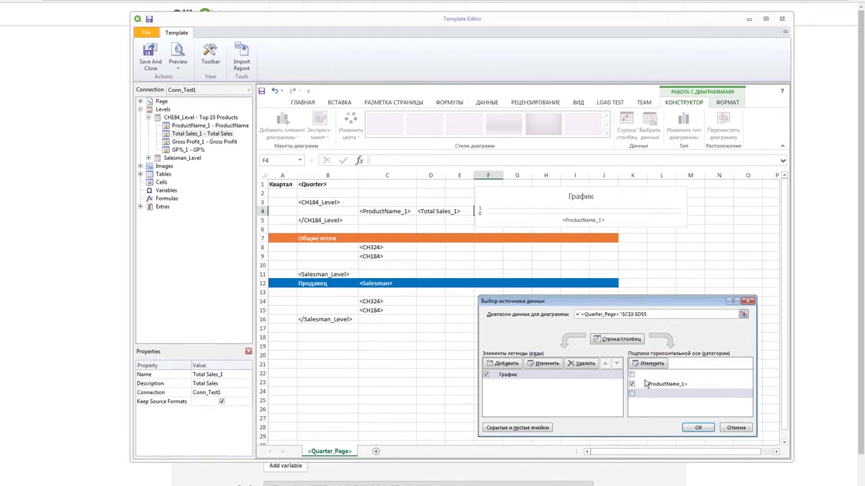
click(632, 375)
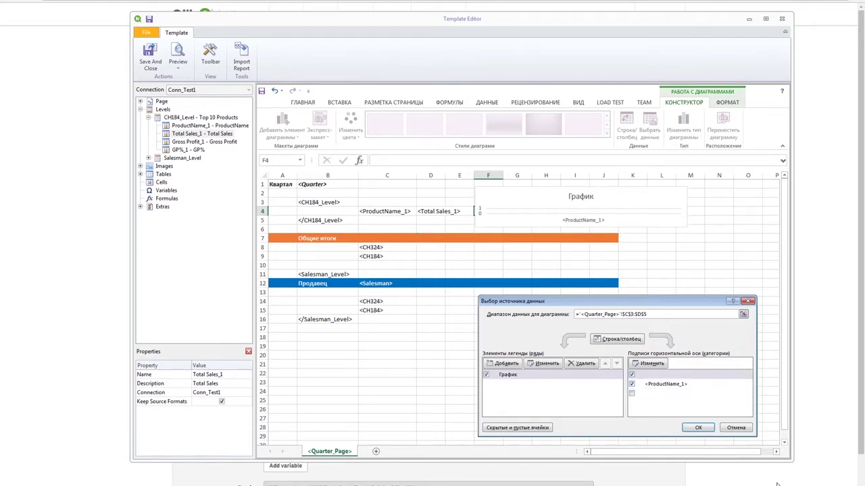
click(699, 428)
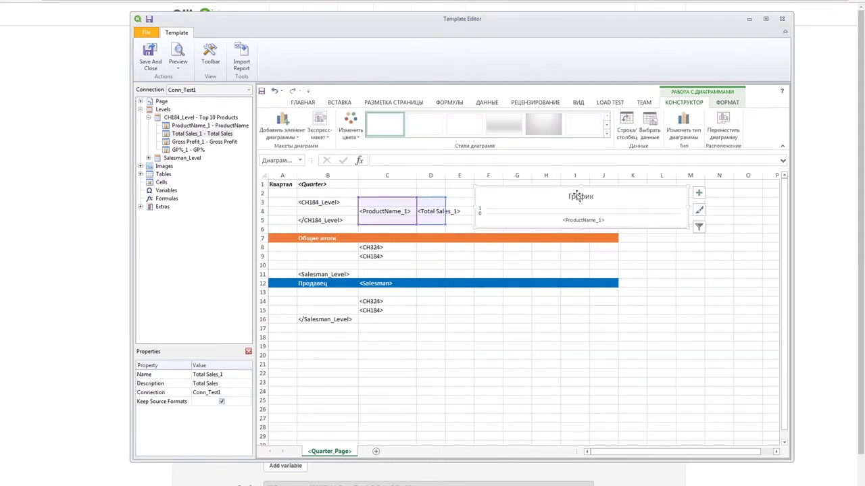
drag(579, 186, 578, 178)
drag(579, 229, 580, 230)
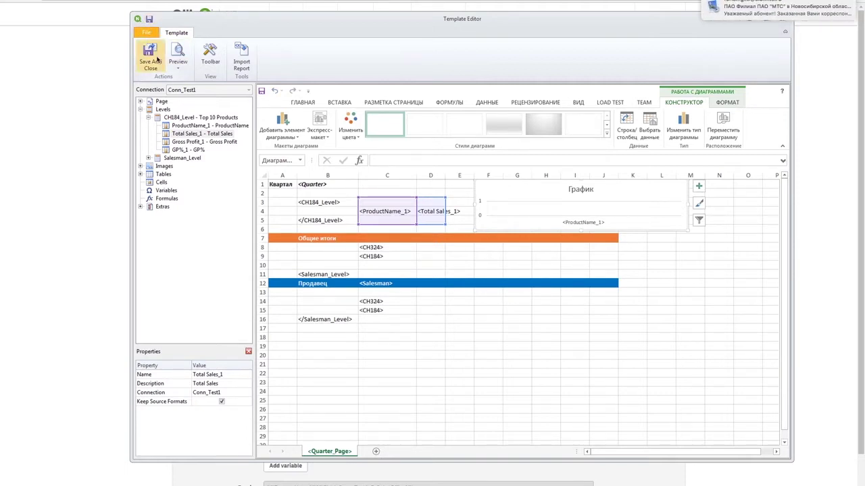
Preview the report, open ExcelTestReport1Paris.xlsx and stretch its График chart upward to examine the product bars
click(175, 58)
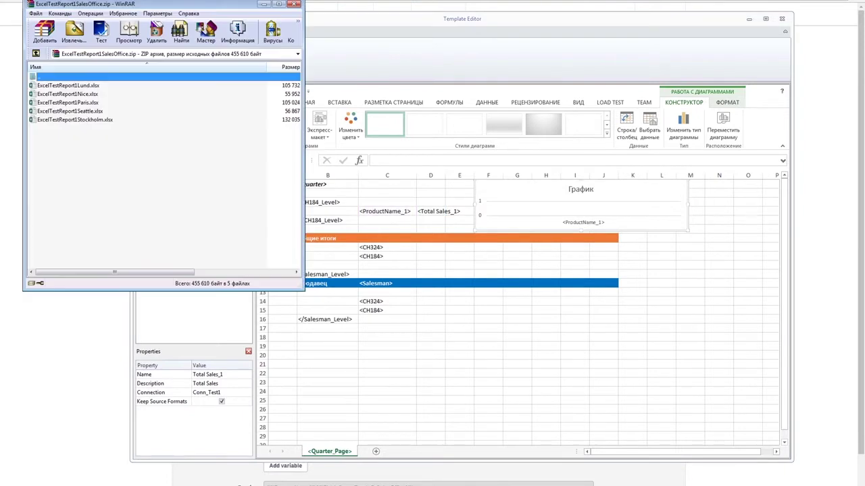
double_click(71, 103)
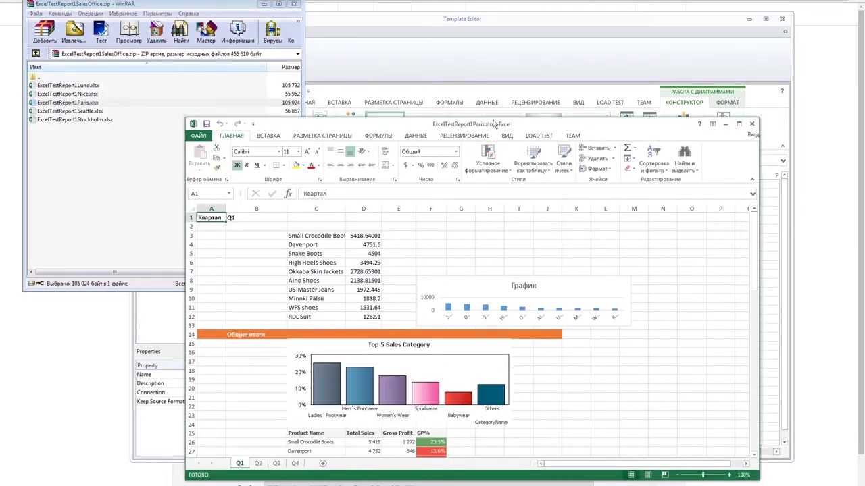
click(524, 286)
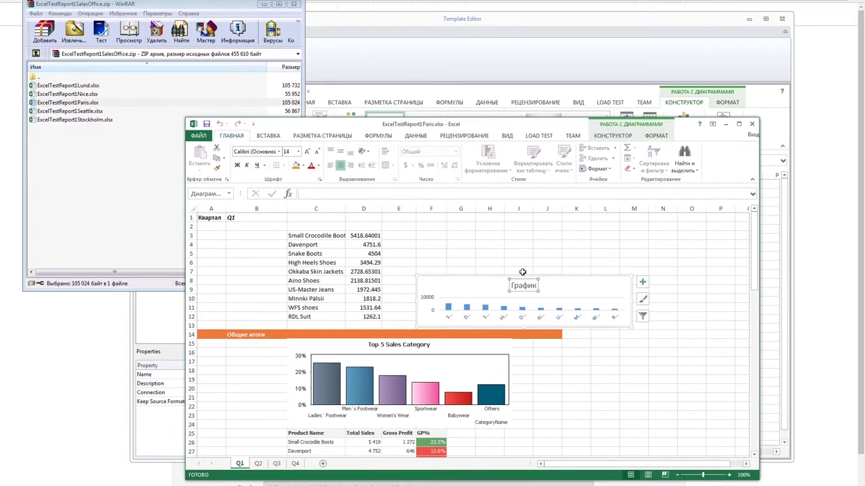
drag(522, 273, 511, 223)
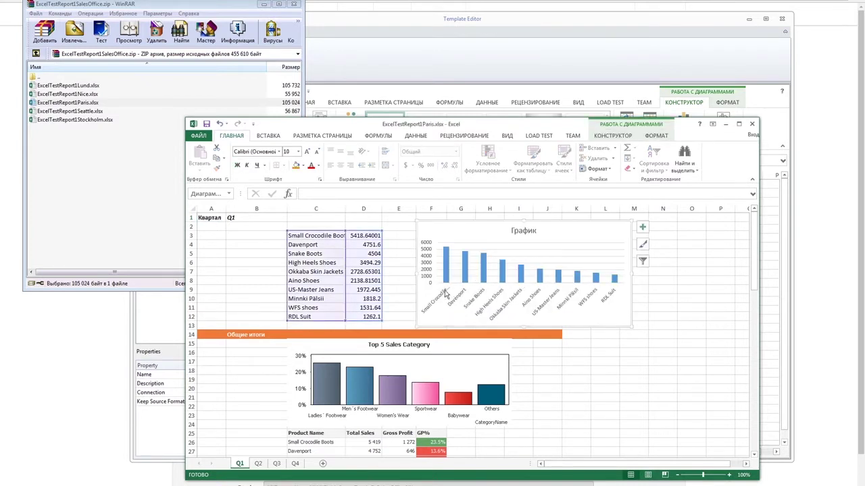
Examine the chart, totals and salesman sections in the Paris workbook, and close it without saving along with the preview archive
mouse_move(448, 265)
drag(754, 285, 754, 313)
click(751, 125)
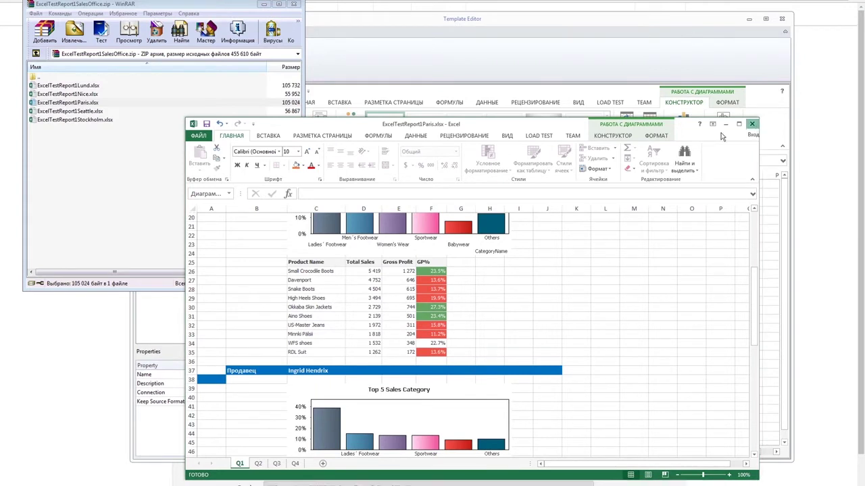
click(439, 250)
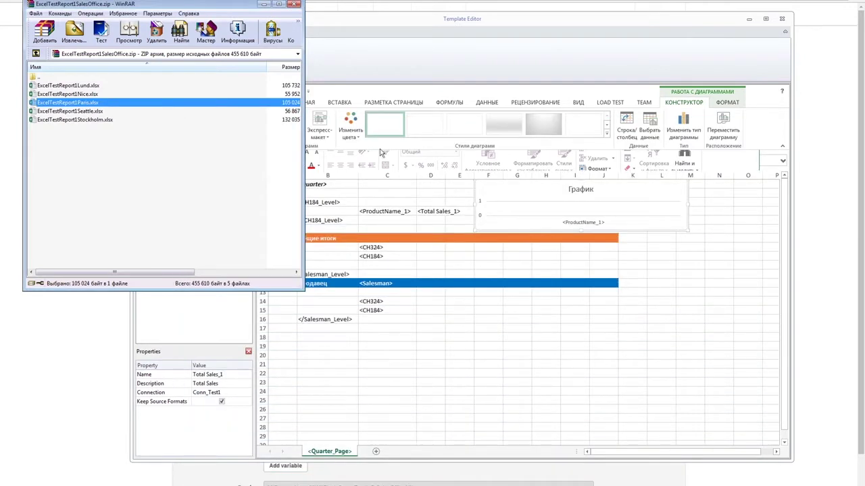
click(295, 5)
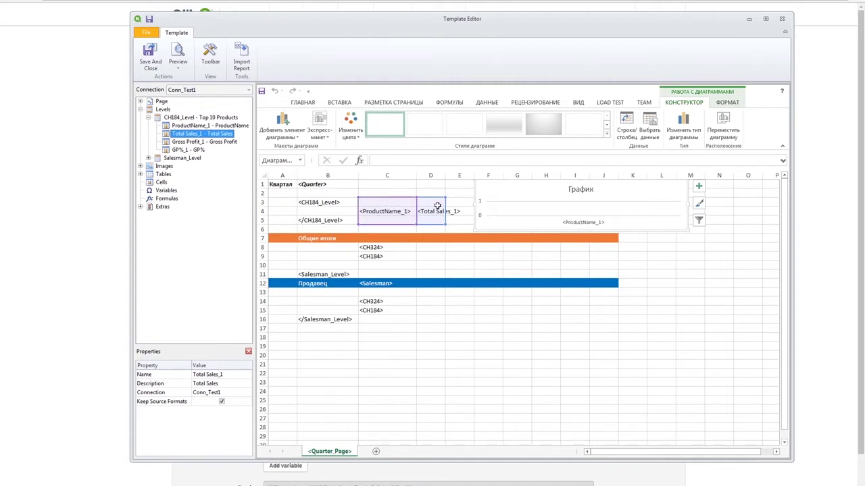
Show the contents of the Images and Tables nodes, check Variables and Formulas, and save and close the template
click(443, 265)
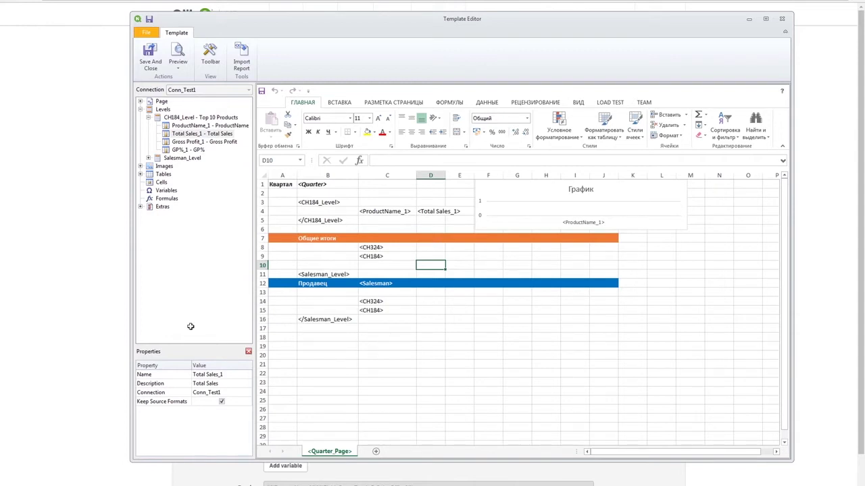
click(140, 174)
click(140, 166)
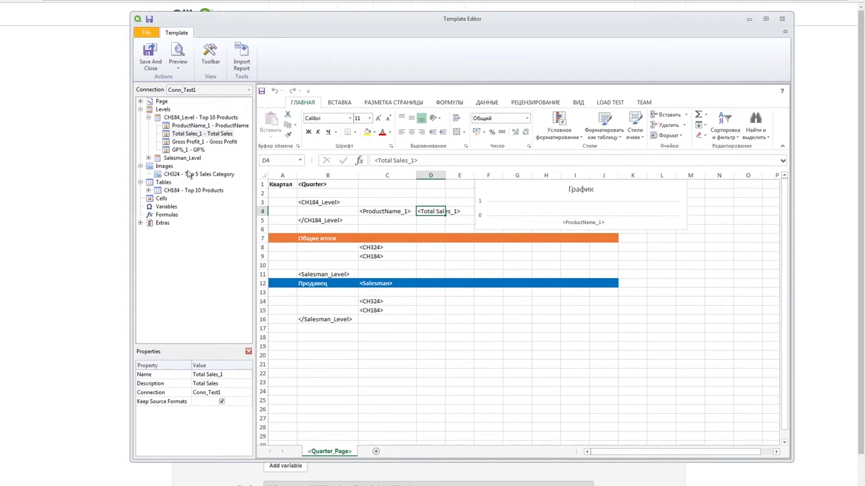
click(162, 207)
click(164, 216)
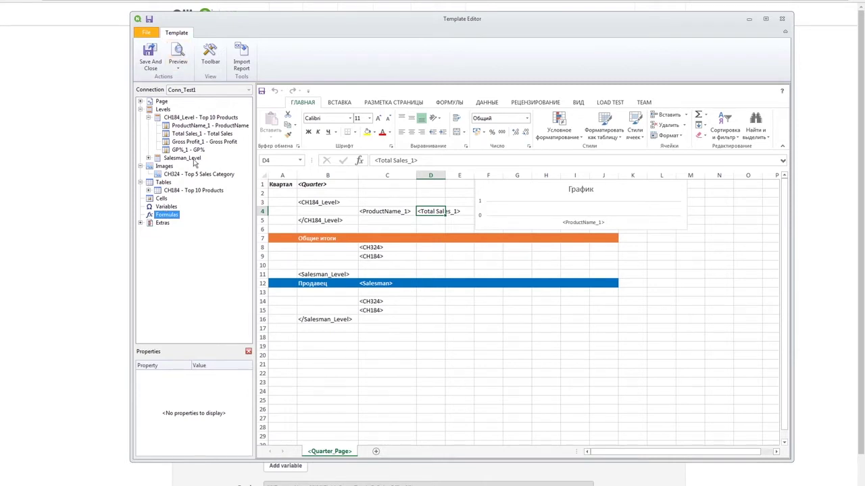
click(149, 57)
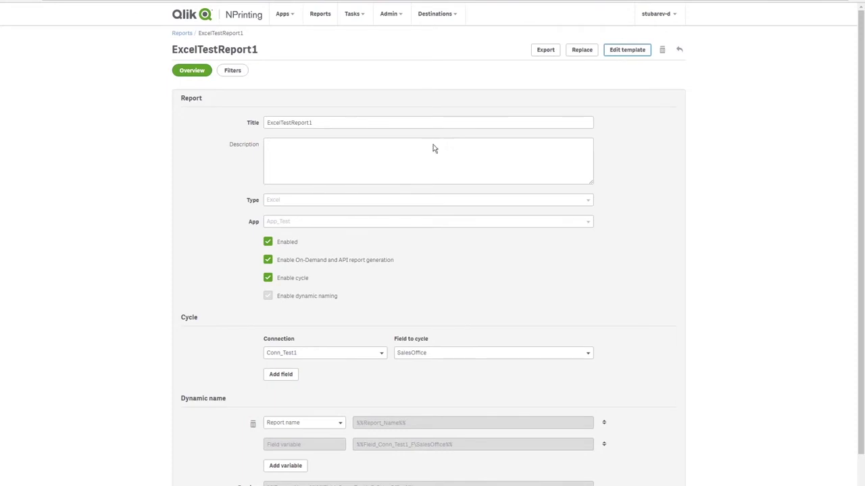
View the filters assigned to ExcelTestReport1 and return to the list of reports
click(354, 14)
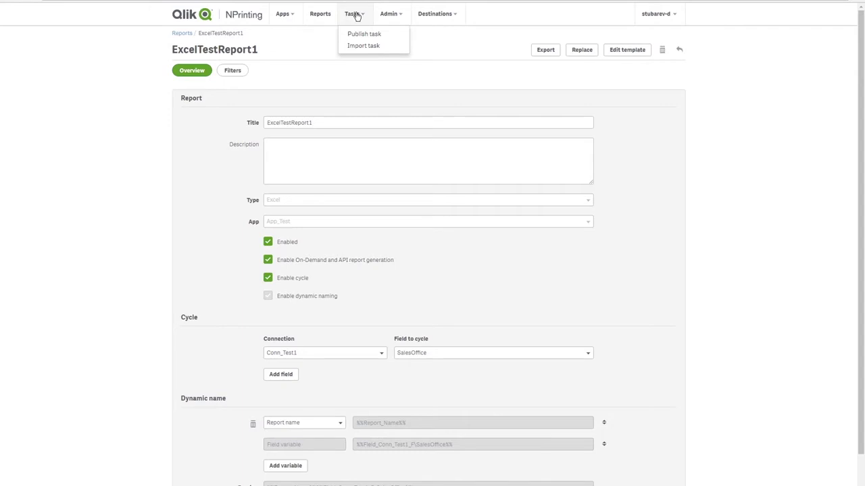
click(231, 72)
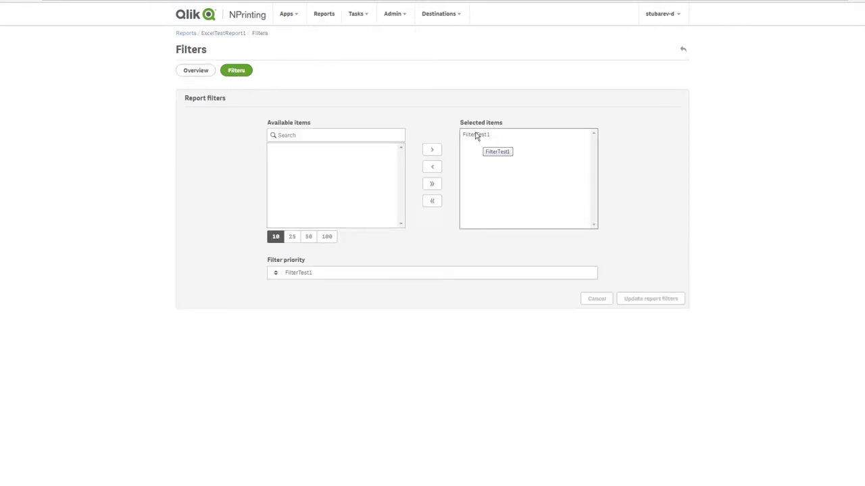
click(327, 16)
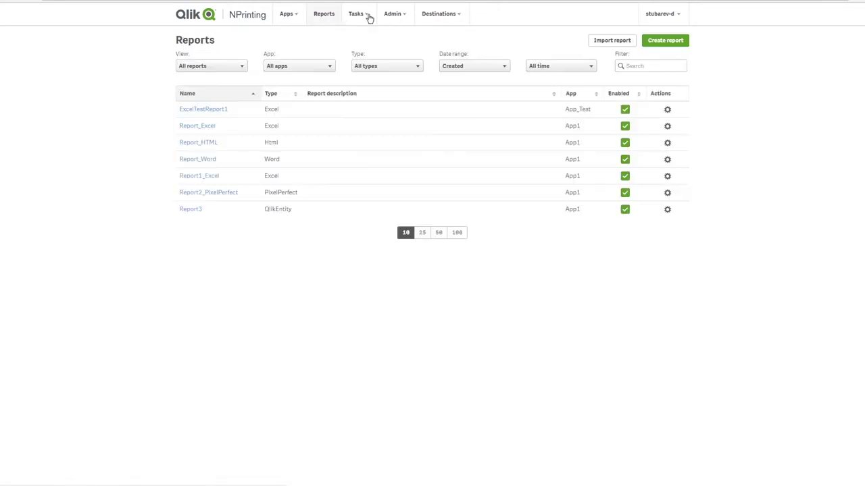
Create a publish task named TastTest1 for the app App_Test
mouse_move(369, 17)
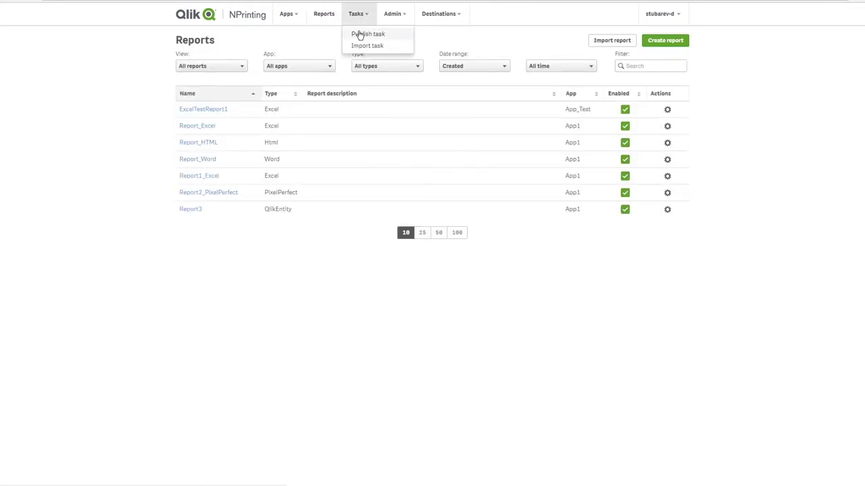
click(361, 34)
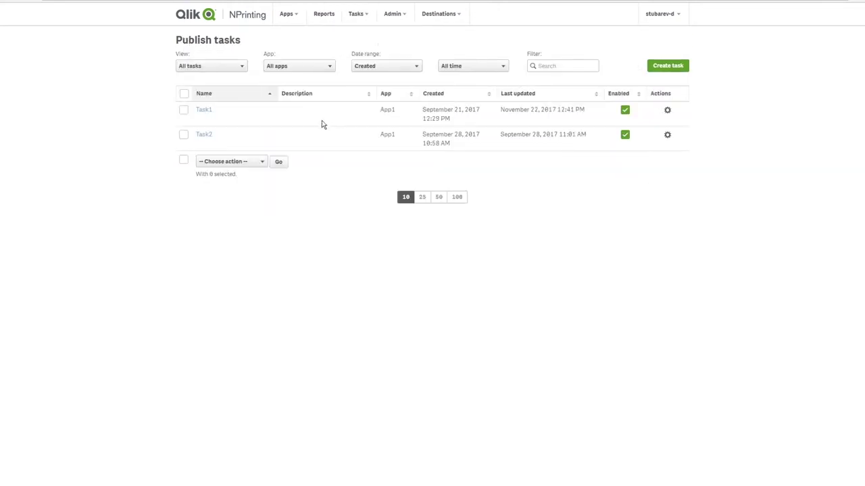
click(666, 65)
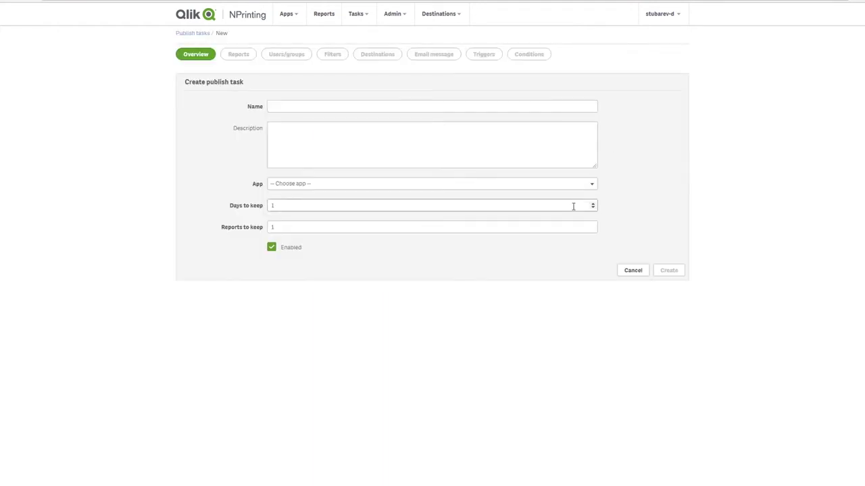
click(342, 106)
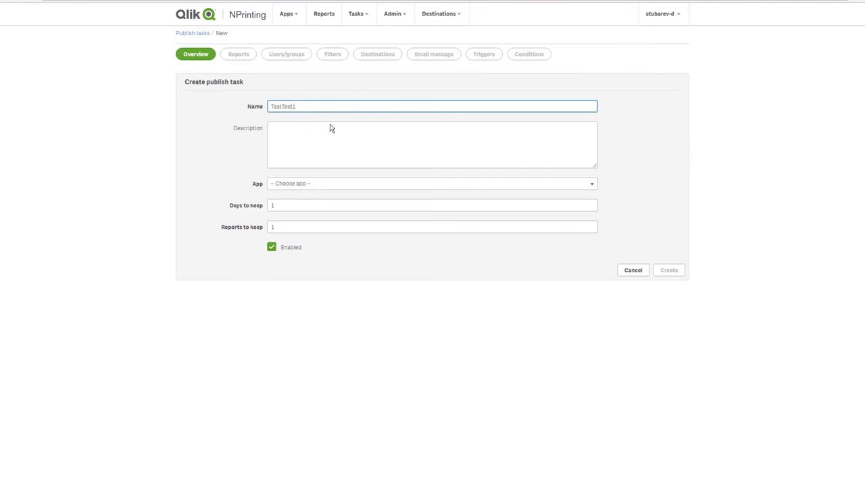
click(306, 187)
click(297, 203)
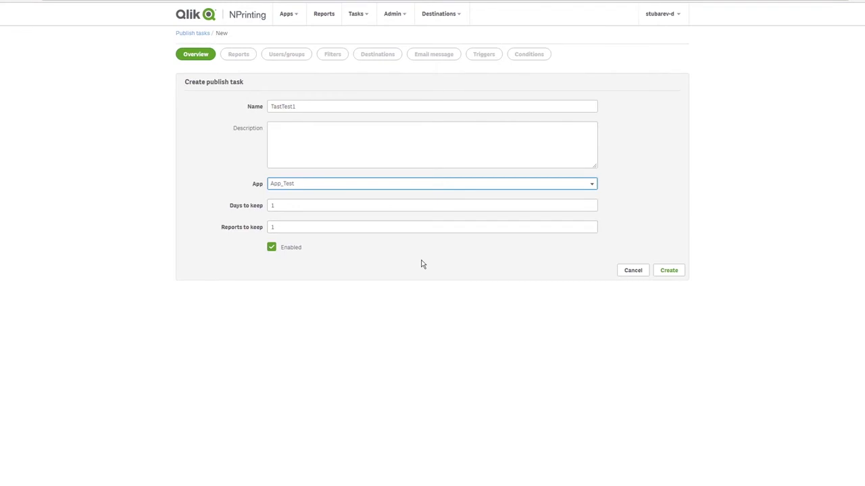
click(666, 271)
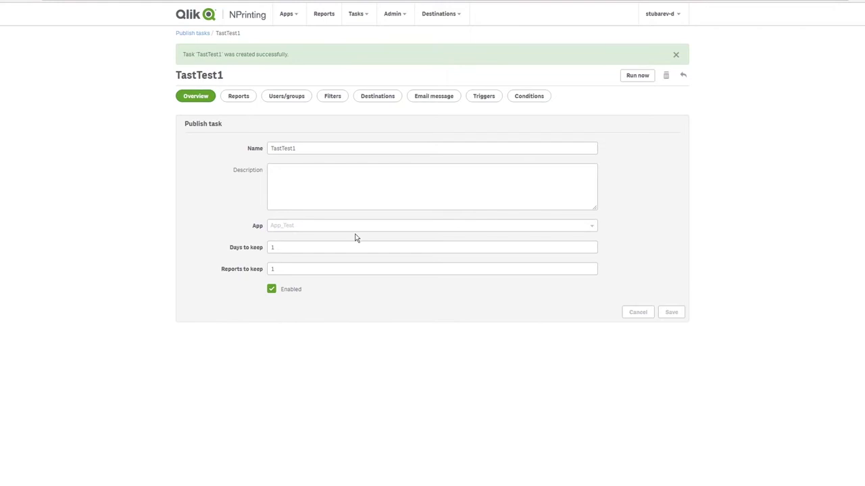
Start adding a report to the TastTest1 task and choose ExcelTestReport1
click(238, 96)
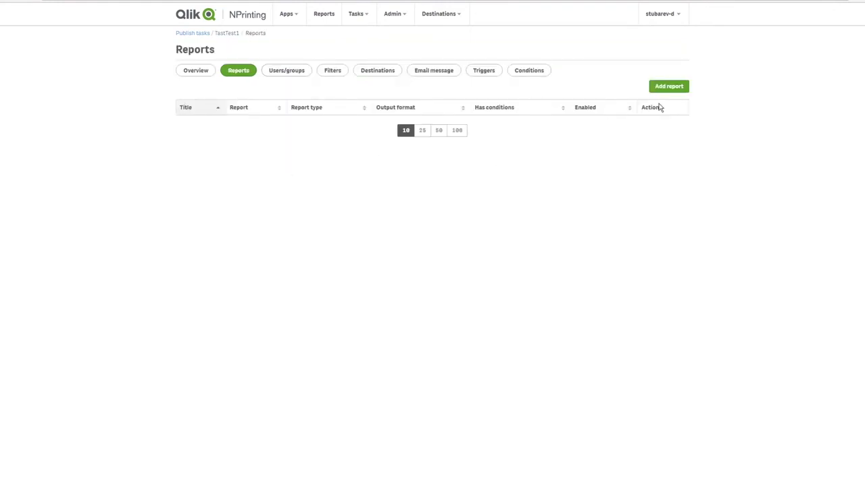
click(670, 86)
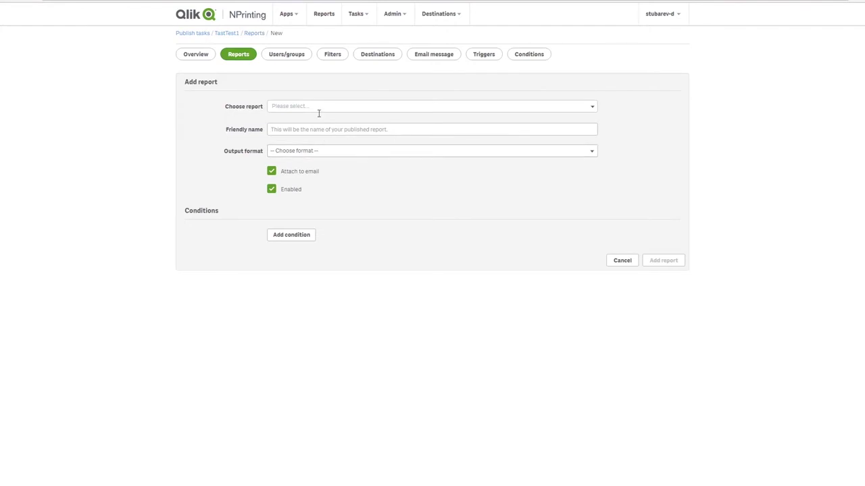
click(317, 108)
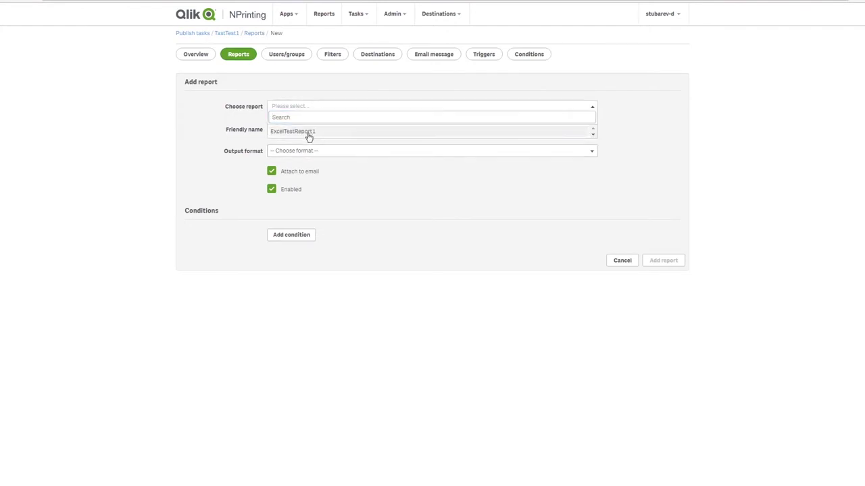
click(308, 131)
Set the friendly name of the published report to Отчет - ExcelTestReport1
click(478, 131)
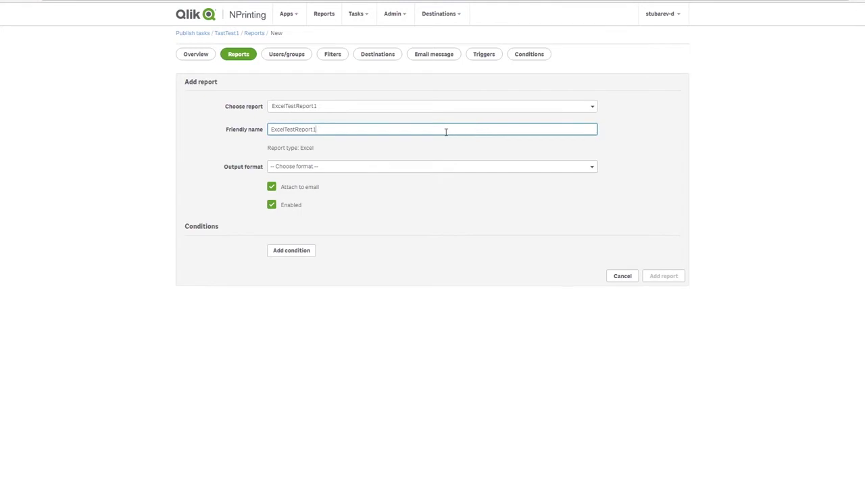
drag(456, 131, 254, 135)
key(BackSpace)
text(J)
key(BackSpace)
text(Отчет -)
Set the report's output format to XLSX and add the report to the publish task
click(315, 167)
click(292, 218)
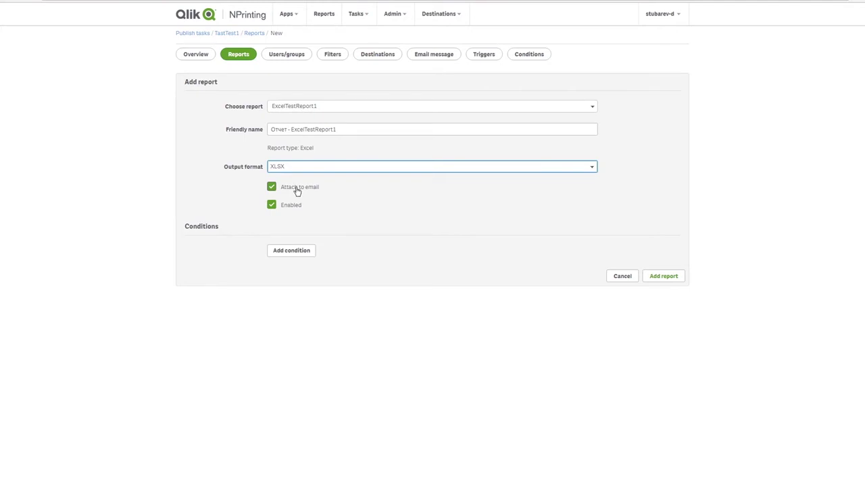
click(670, 278)
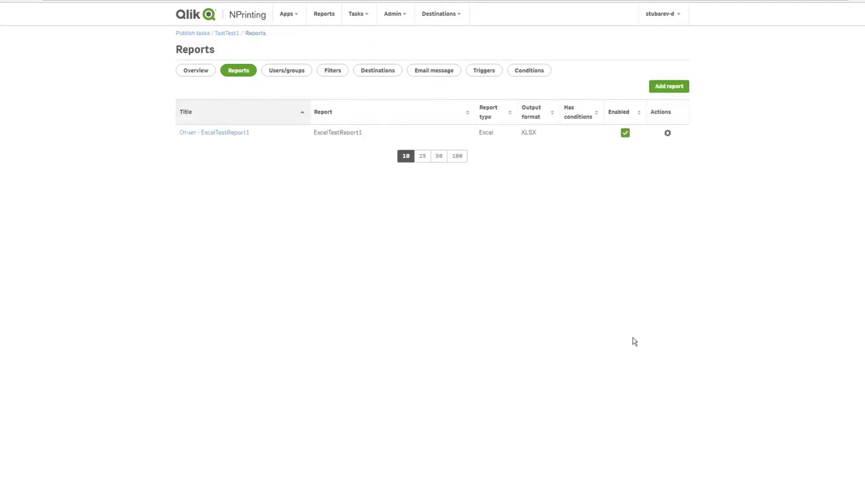
Add the listed user as a recipient of the publish task with both NewsStand and Email destinations
click(283, 77)
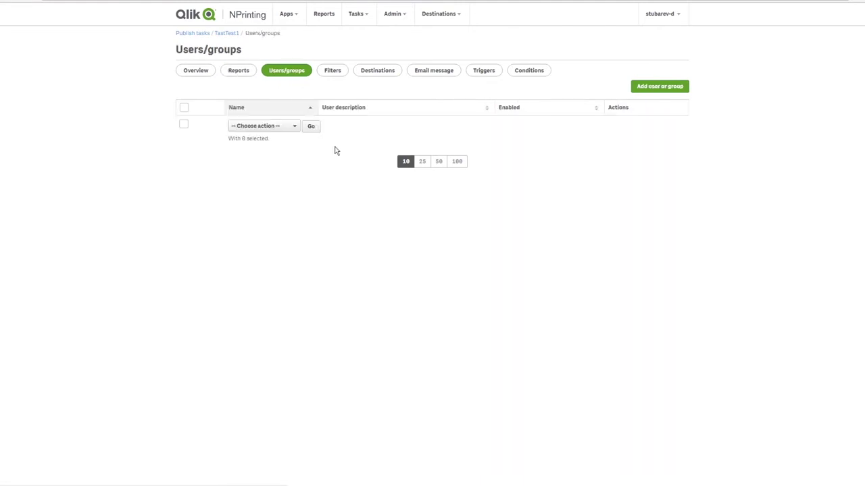
click(671, 89)
click(315, 108)
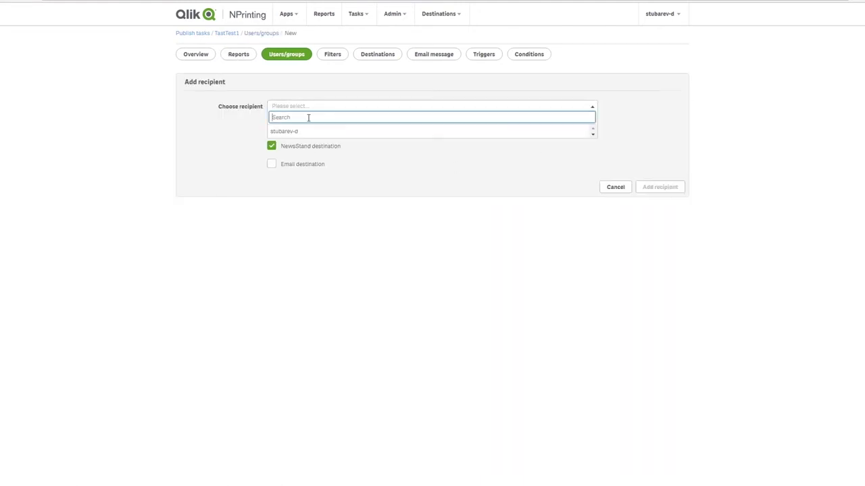
click(301, 135)
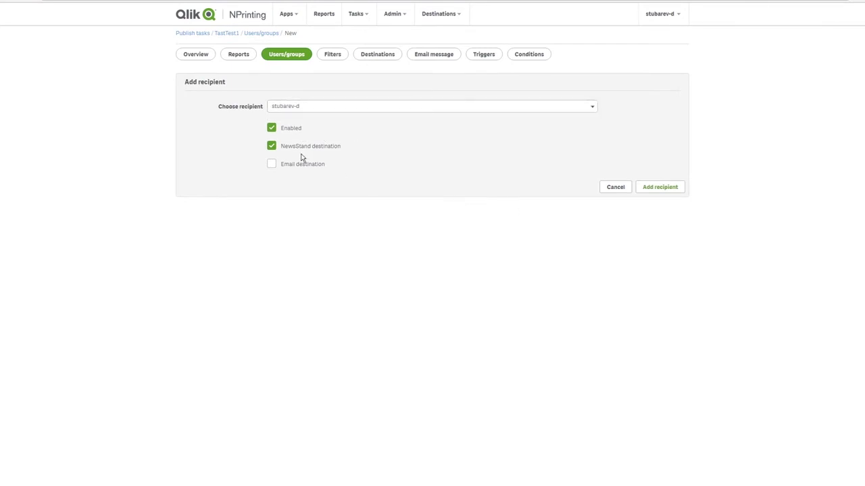
click(271, 165)
click(666, 187)
Assign the FilterTest1 filter to the publish task and update the task filters
click(336, 72)
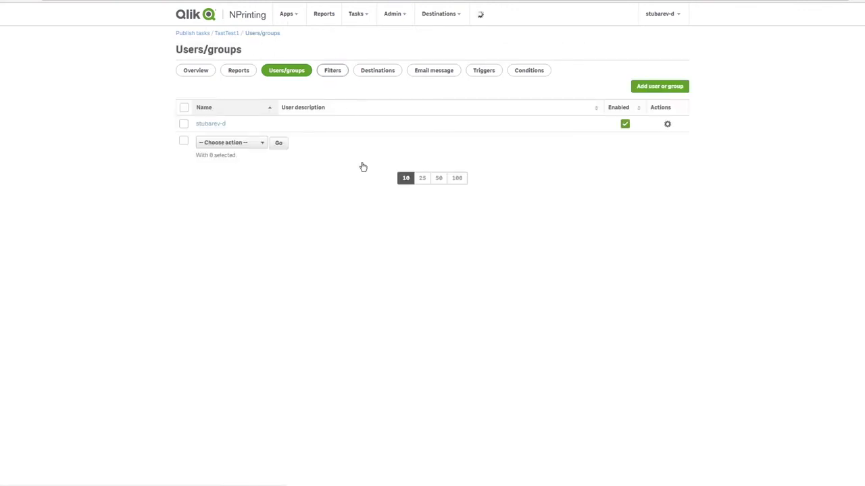
click(293, 152)
double_click(294, 151)
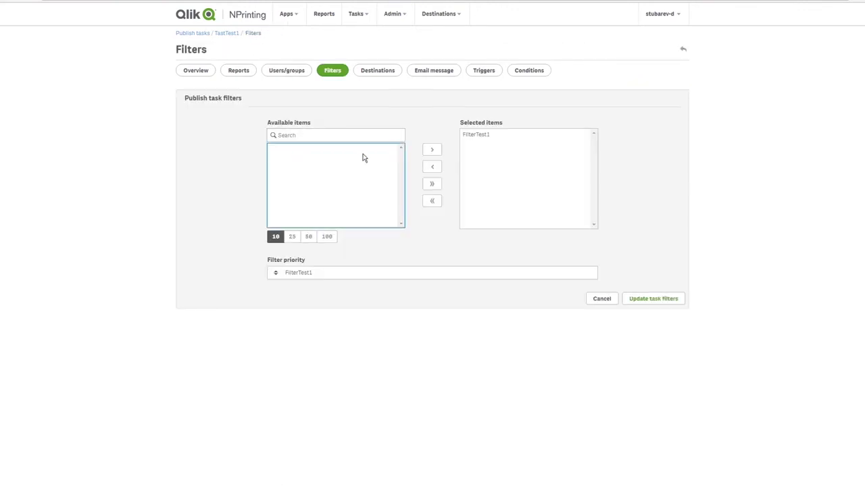
click(639, 300)
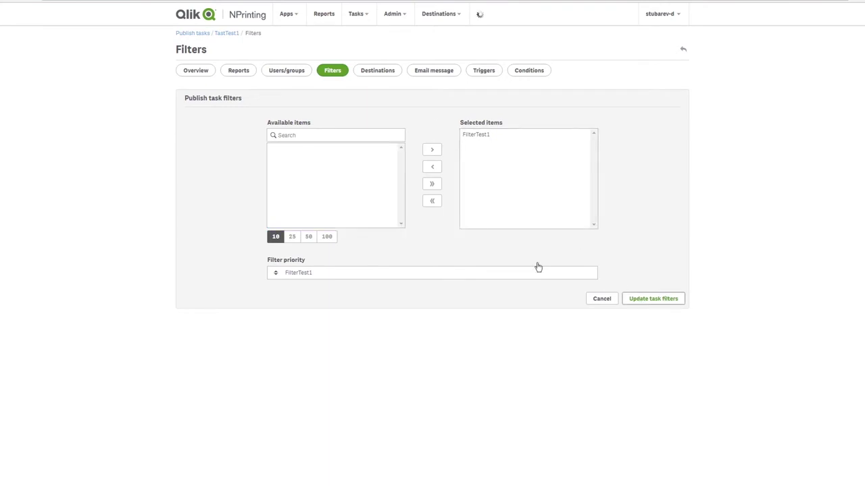
Check the recipient's delivery destinations and set the subject of the task's email message to Отчет
click(379, 71)
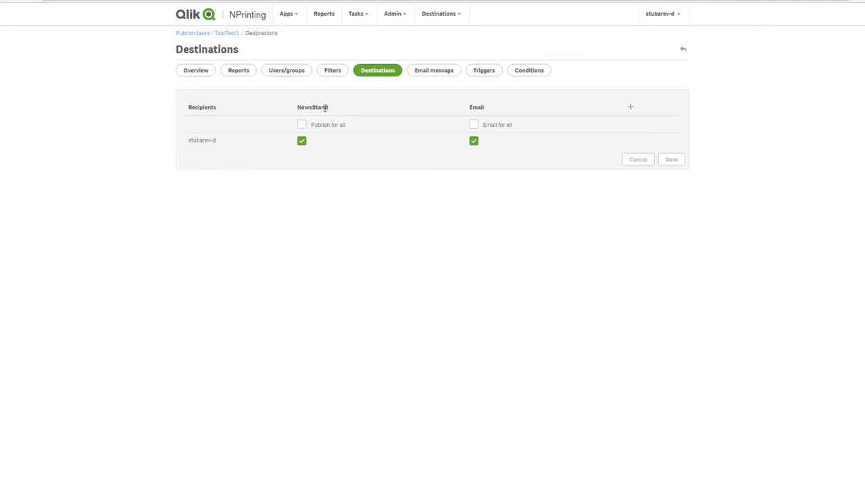
click(416, 72)
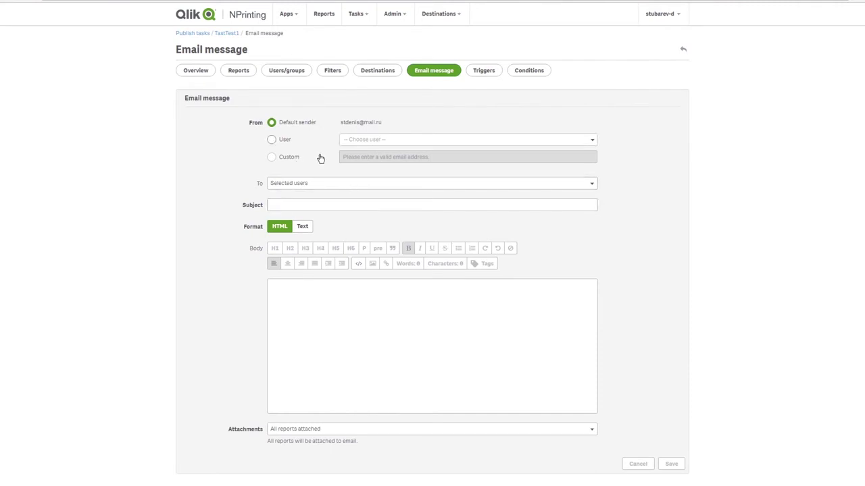
click(328, 204)
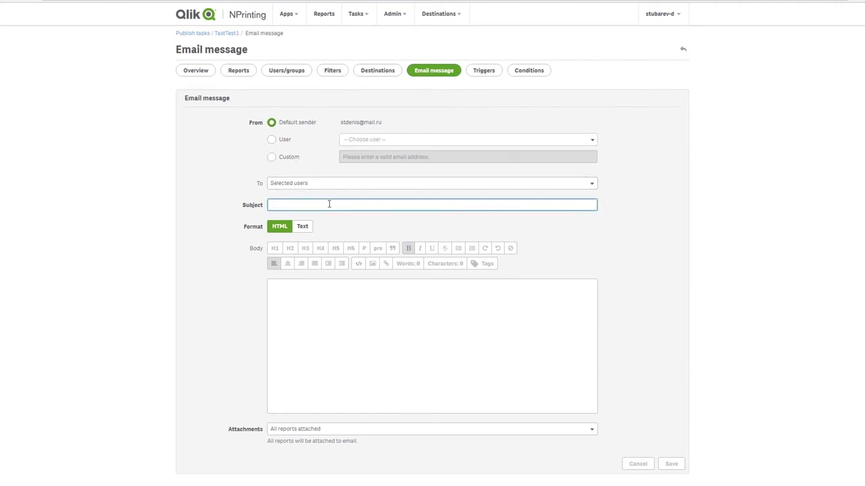
text(Отчет)
Write Уважаемый in the email body, followed by the User name tag
click(324, 314)
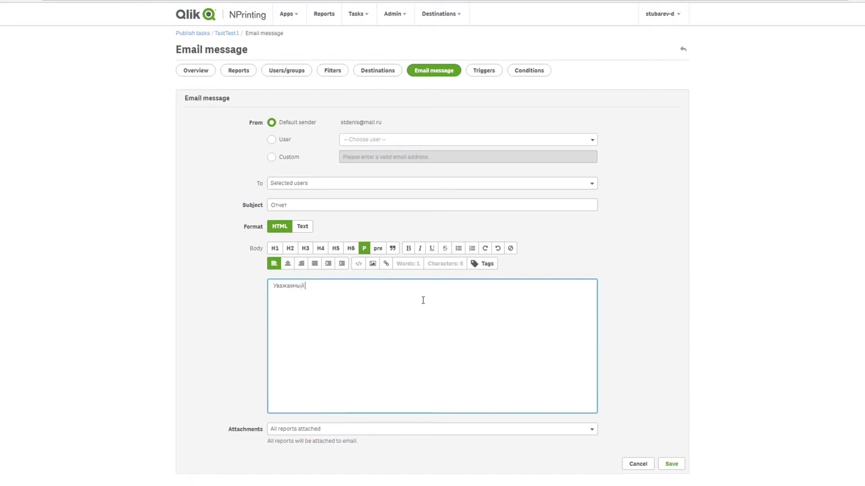
click(488, 264)
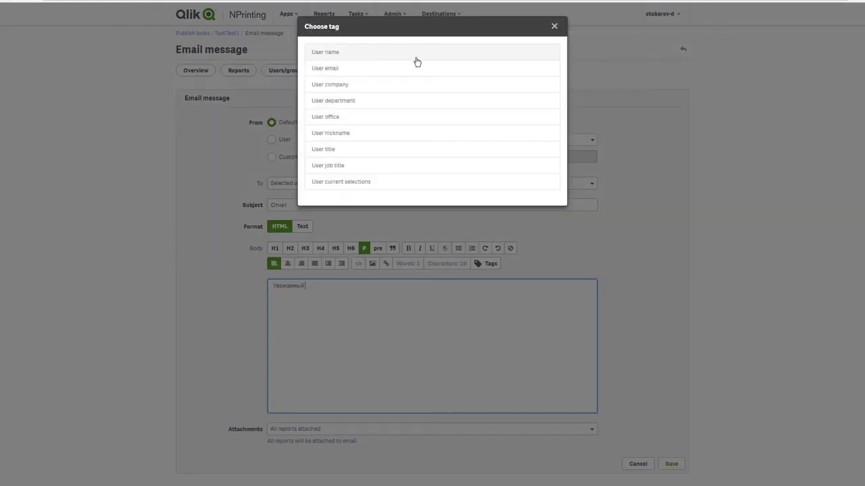
click(351, 52)
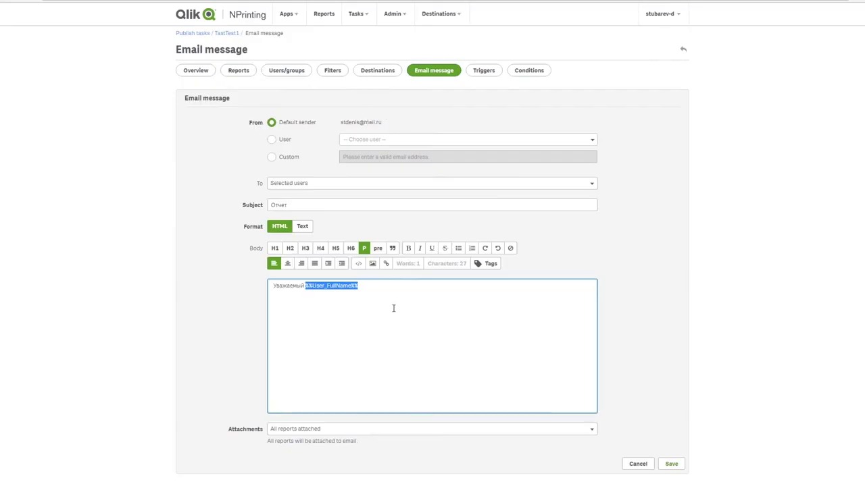
click(481, 264)
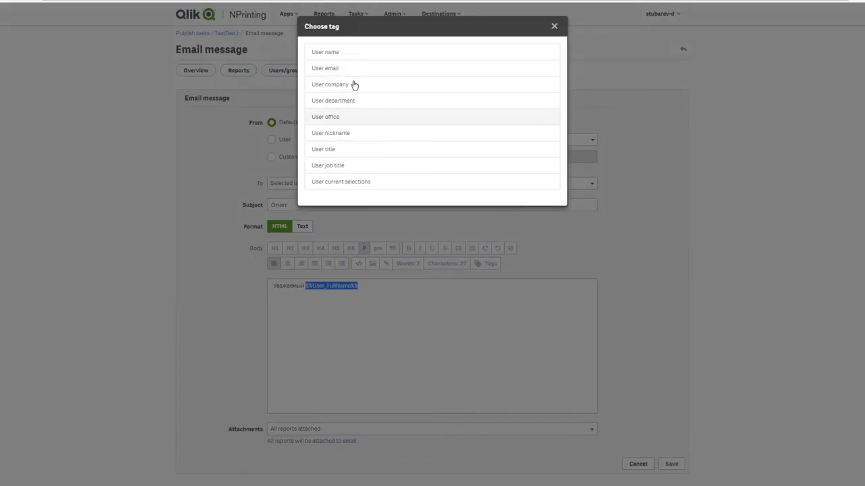
click(555, 26)
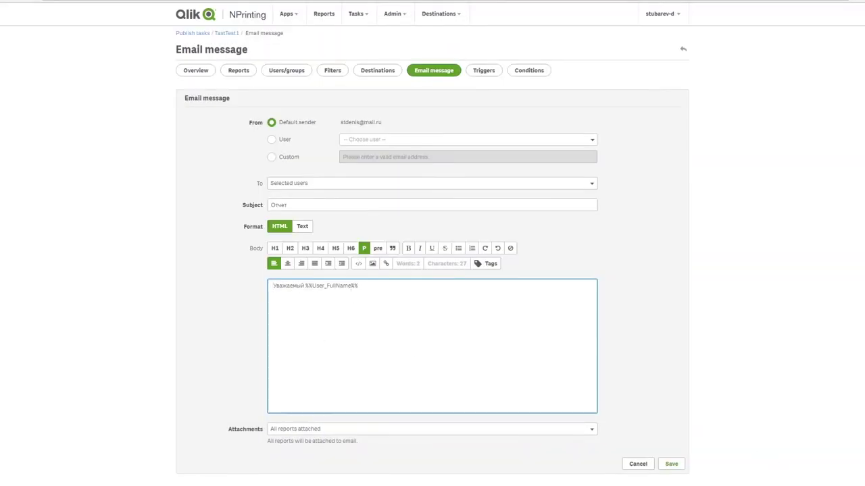
Keep all reports attached to the email and save the email message settings
click(363, 429)
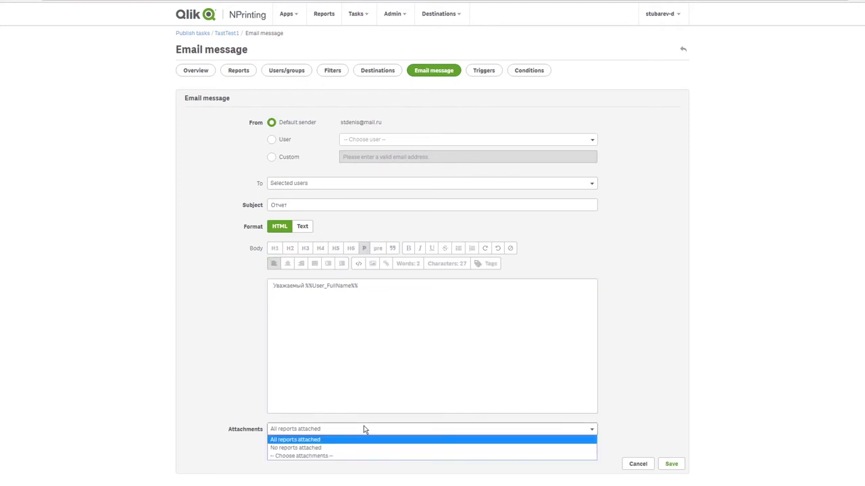
click(630, 438)
click(679, 464)
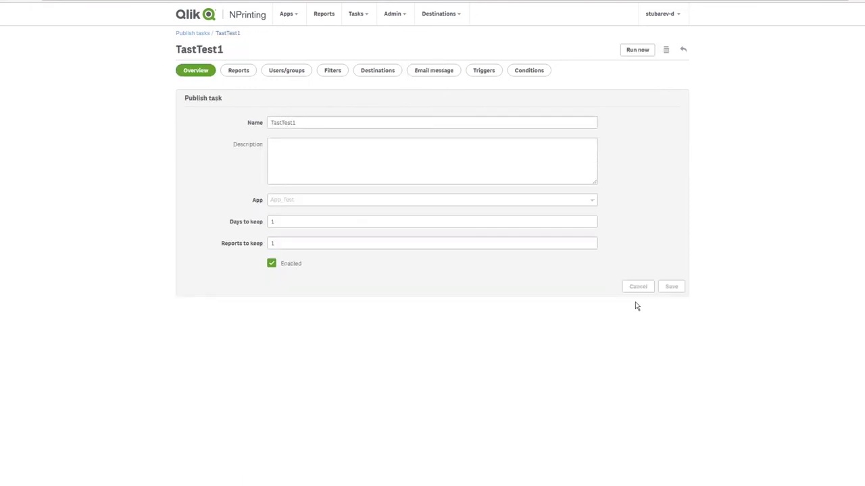
Examine the Once, Daily and Weekly schedule options for a new task trigger without creating it
click(480, 73)
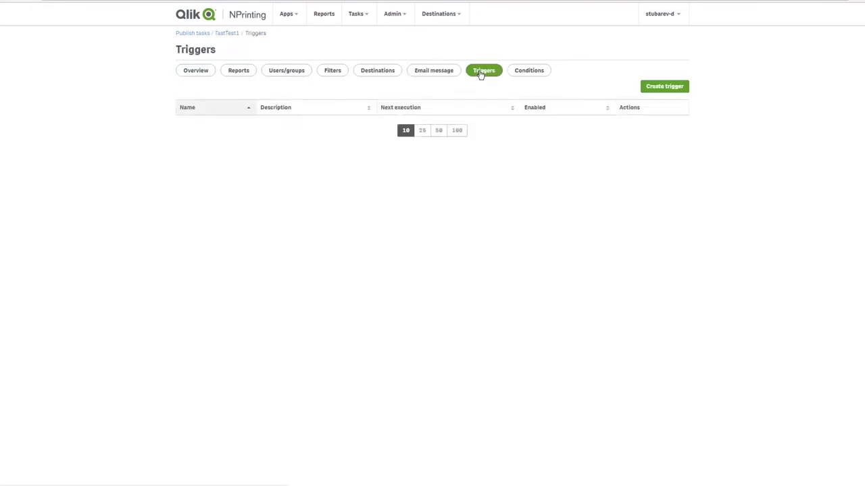
click(655, 93)
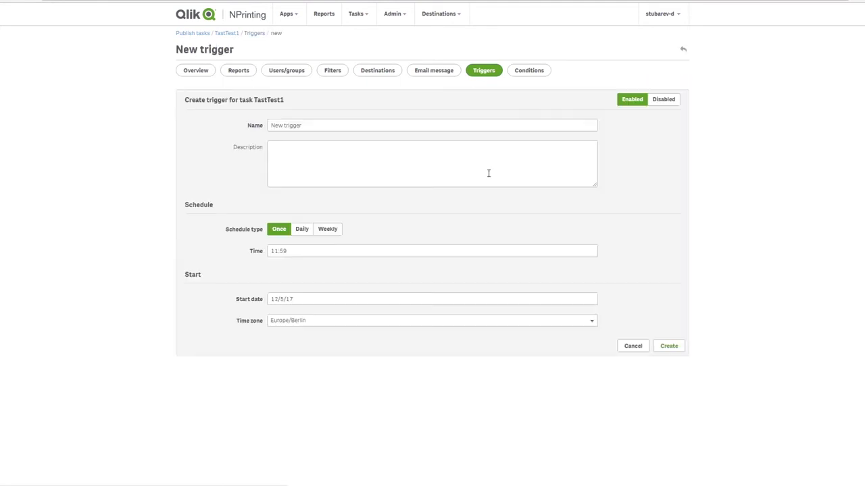
click(302, 231)
click(326, 231)
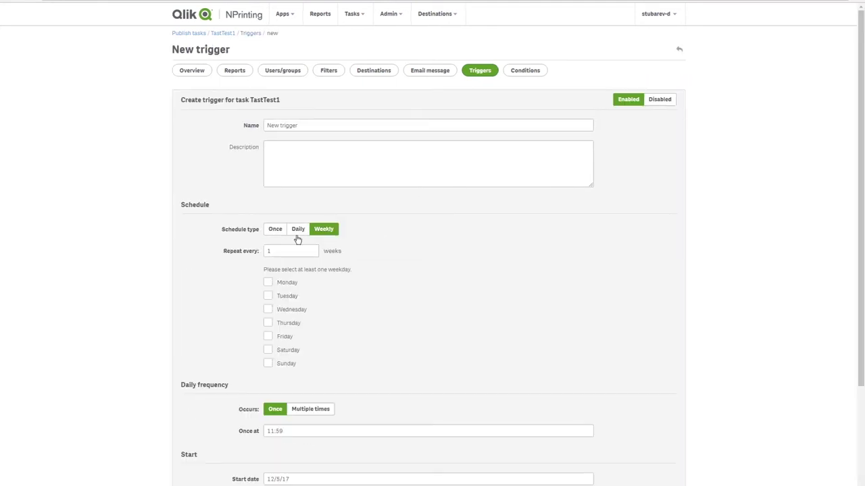
click(271, 231)
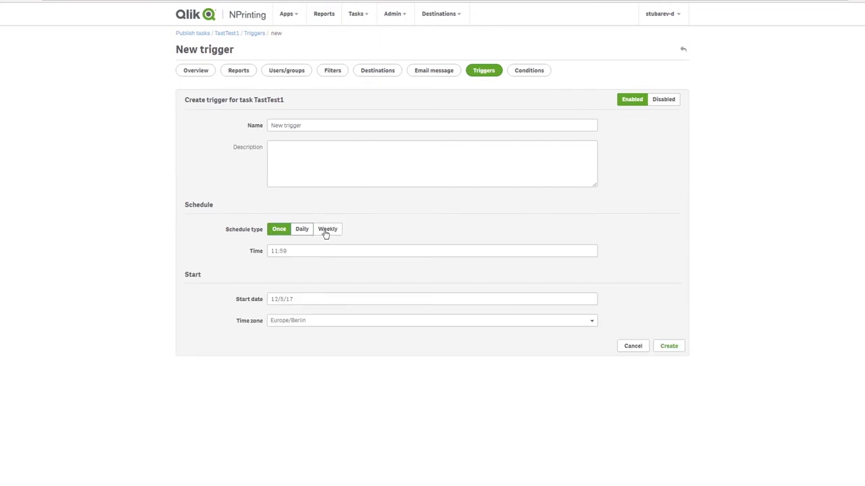
click(329, 230)
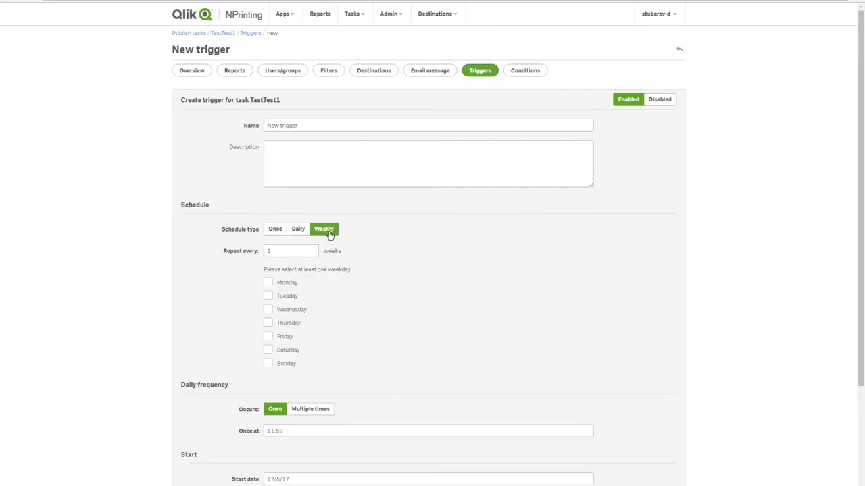
click(272, 232)
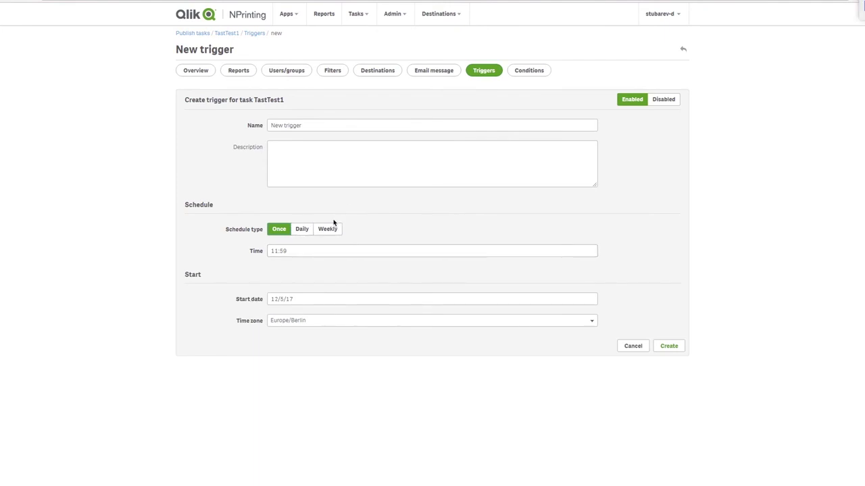
click(631, 346)
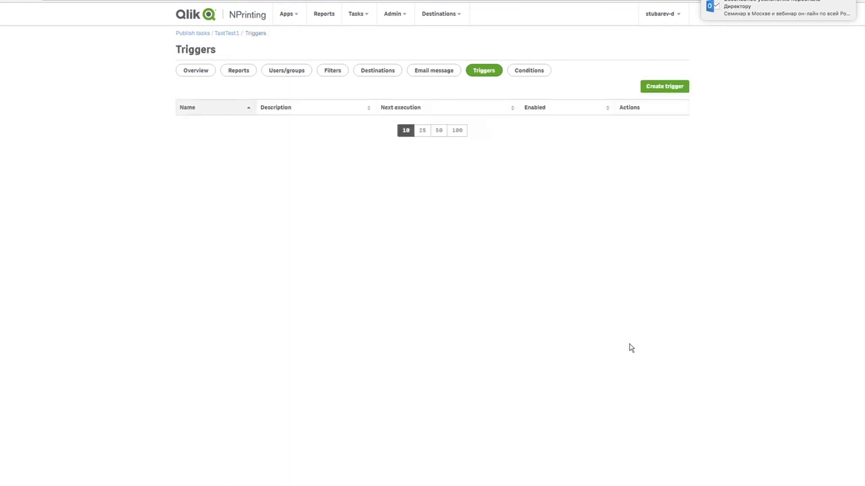
Add the condition ConnTest1 with expected result True to the publish task
click(522, 74)
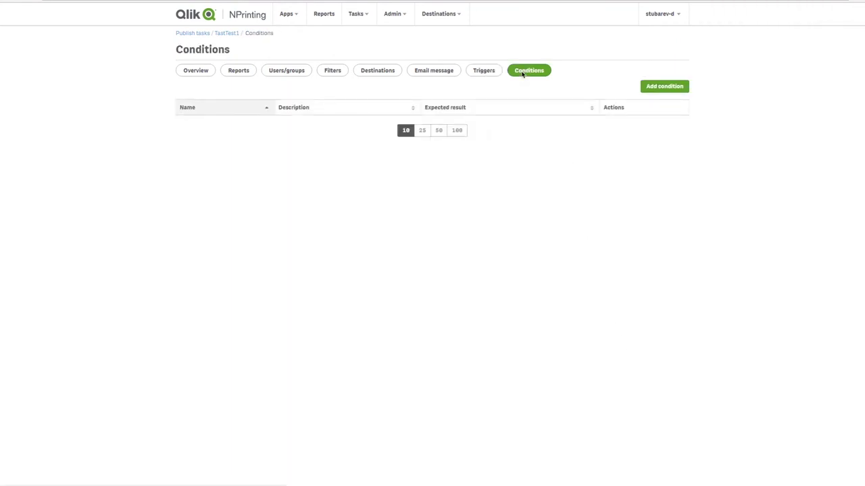
click(654, 89)
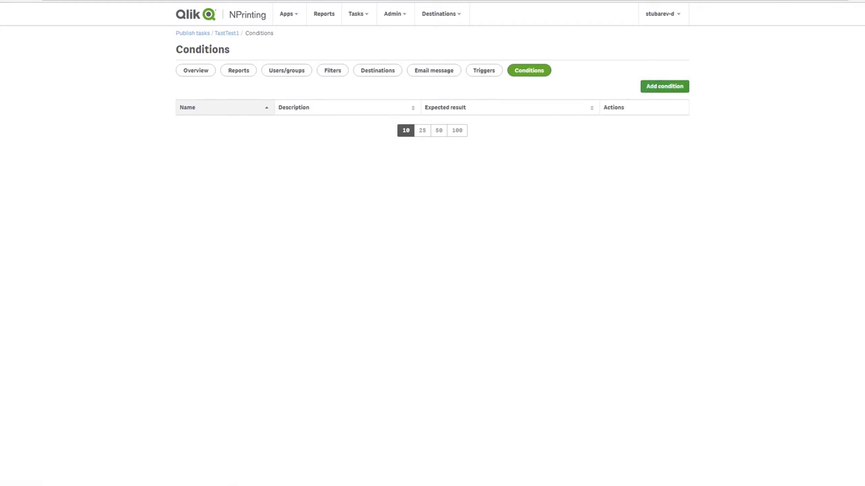
click(591, 106)
click(591, 108)
click(591, 108)
click(428, 133)
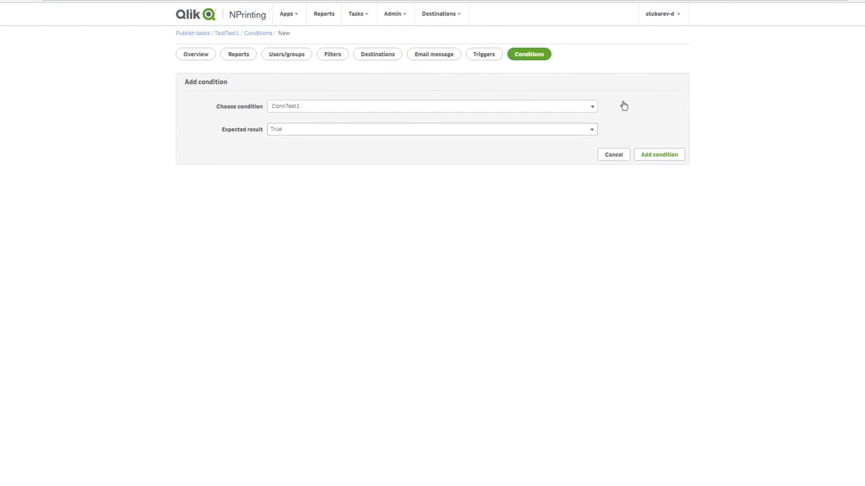
click(662, 162)
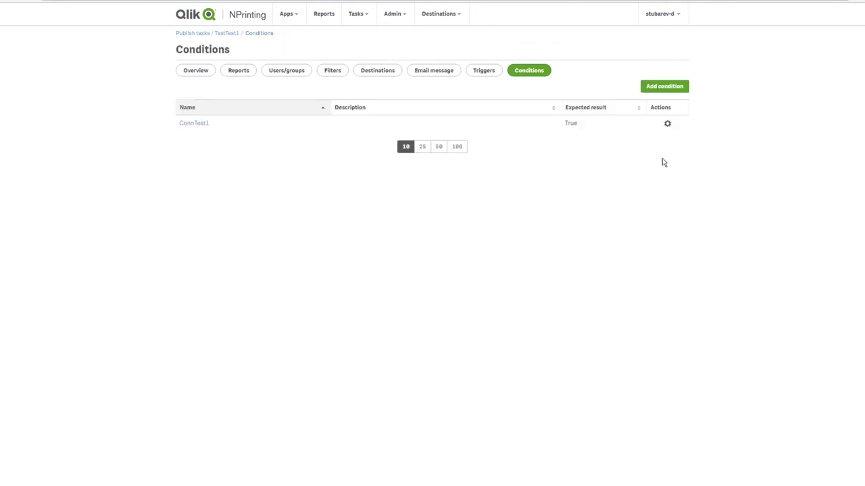
Run the TastTest1 publish task and download Отчет - ExcelTestReport1 from NewsStand
click(226, 33)
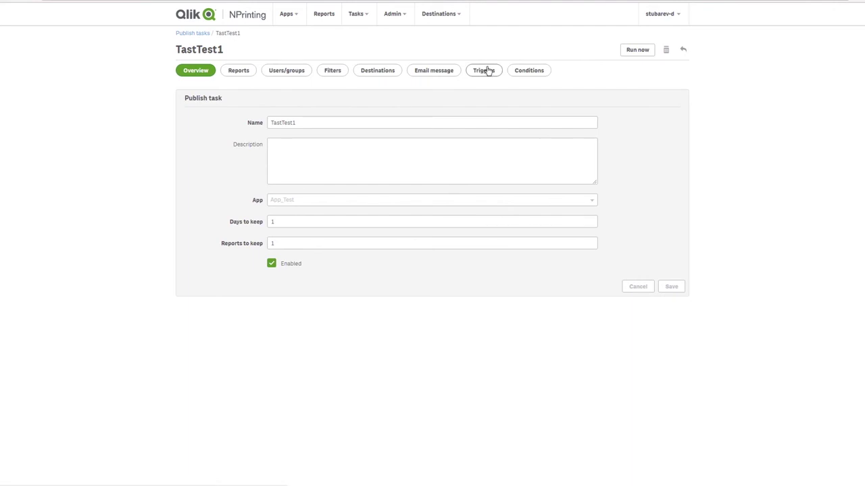
click(635, 53)
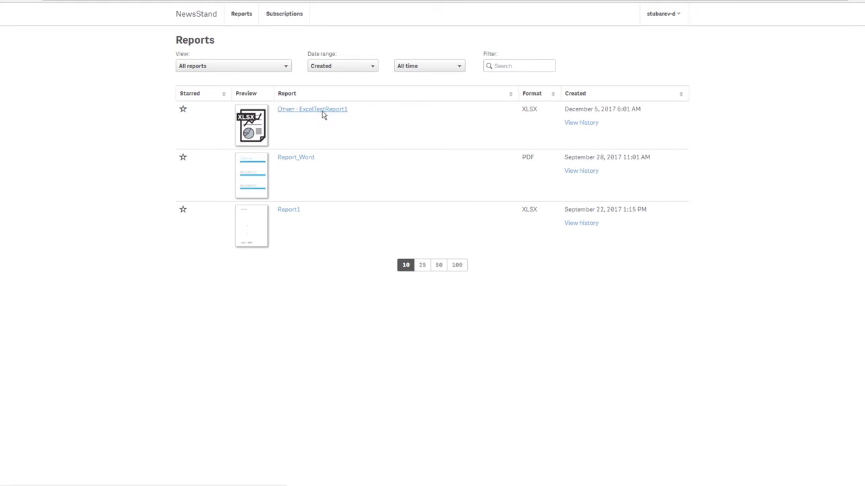
click(322, 113)
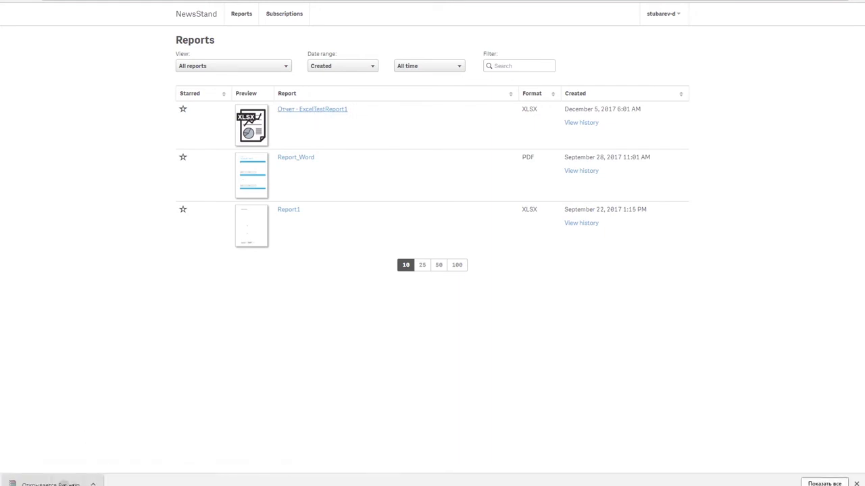
Open ExcelTestReport1Paris.xlsx from the downloaded archive and examine the charts and tables on sheet Q1
click(86, 104)
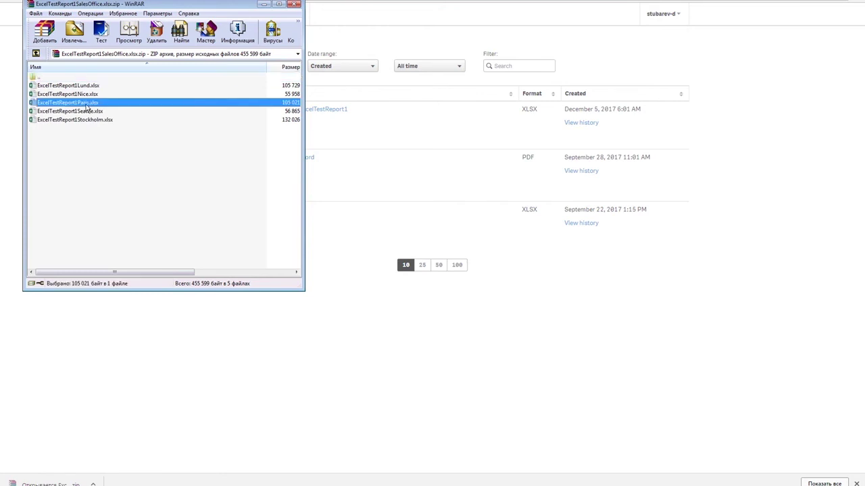
double_click(90, 104)
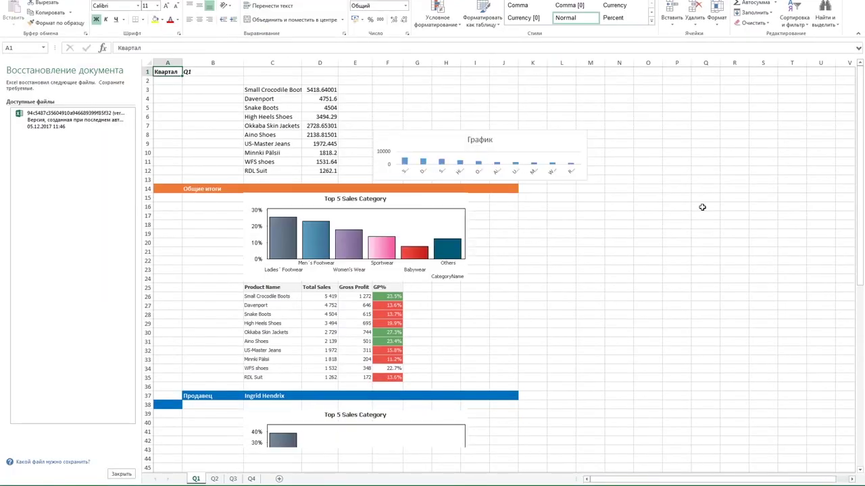
drag(857, 269, 857, 271)
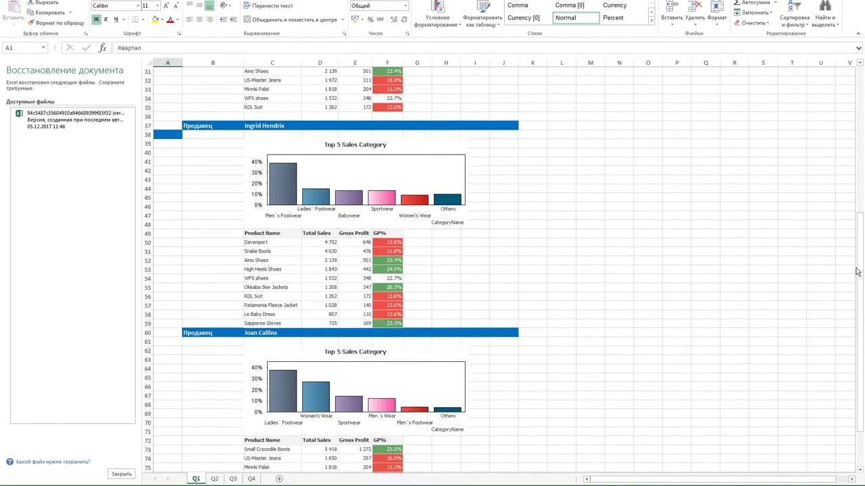